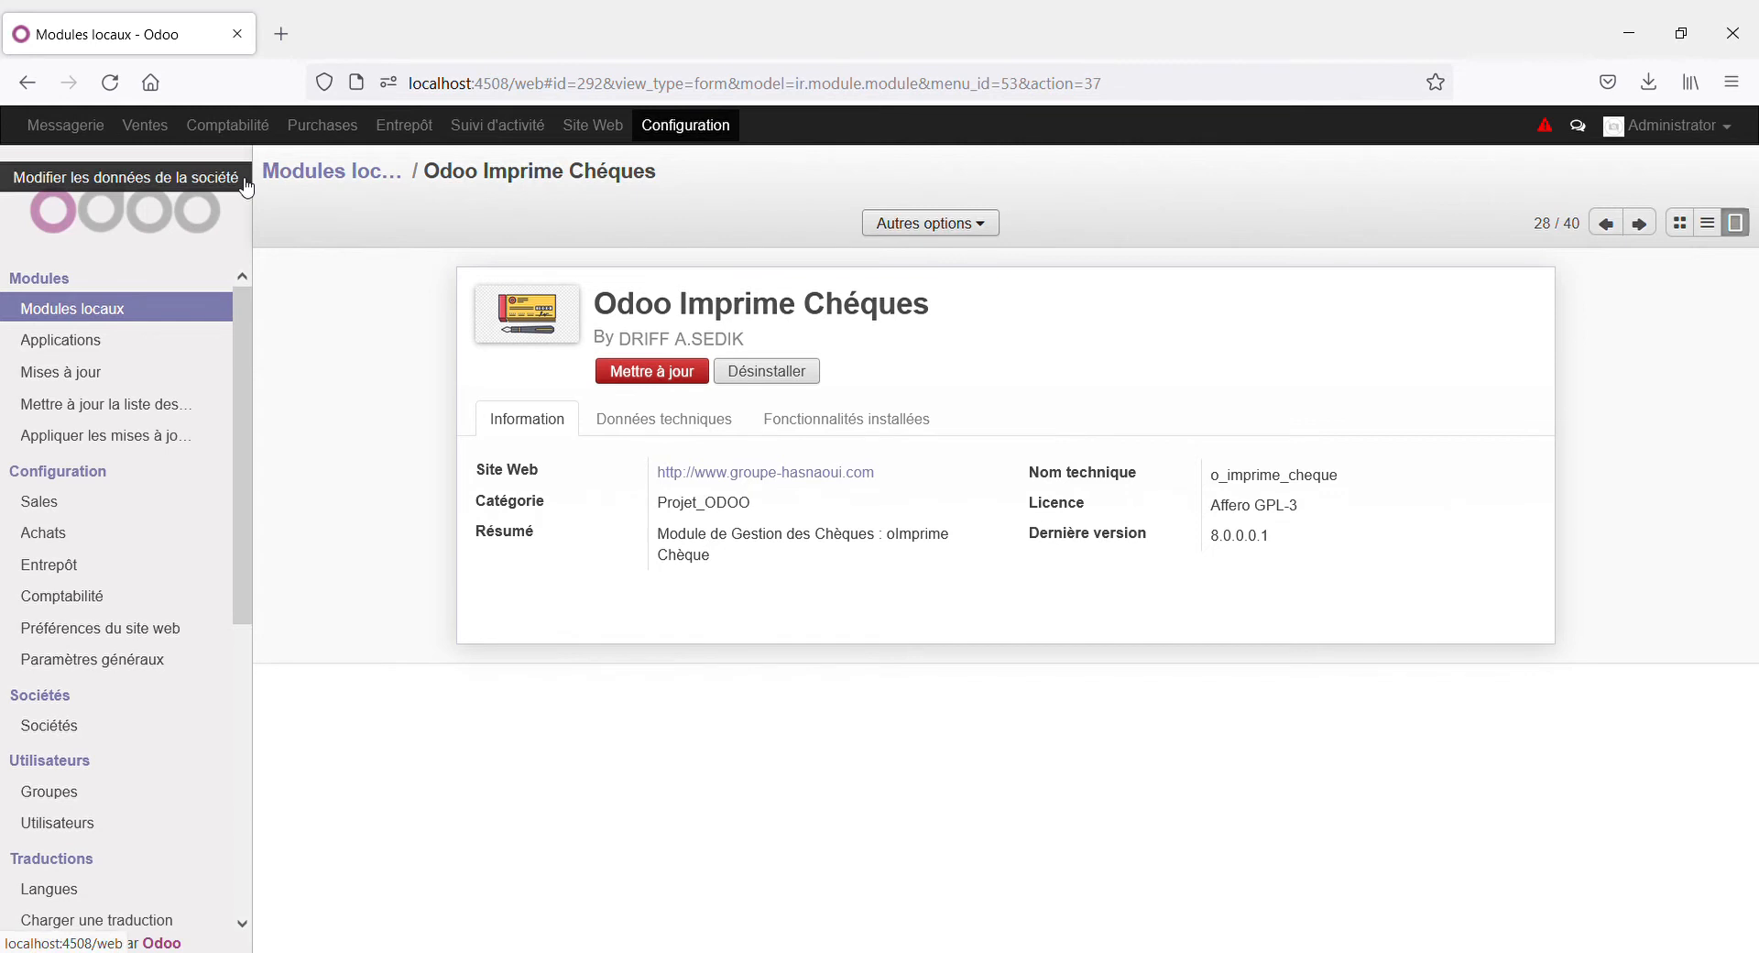
In Comptabilité, browse the Imprime Chèque lists: Chèques de Banques, Carnet de chèques, Chèques Émis and Paramètres des chèques.
left_click(227, 125)
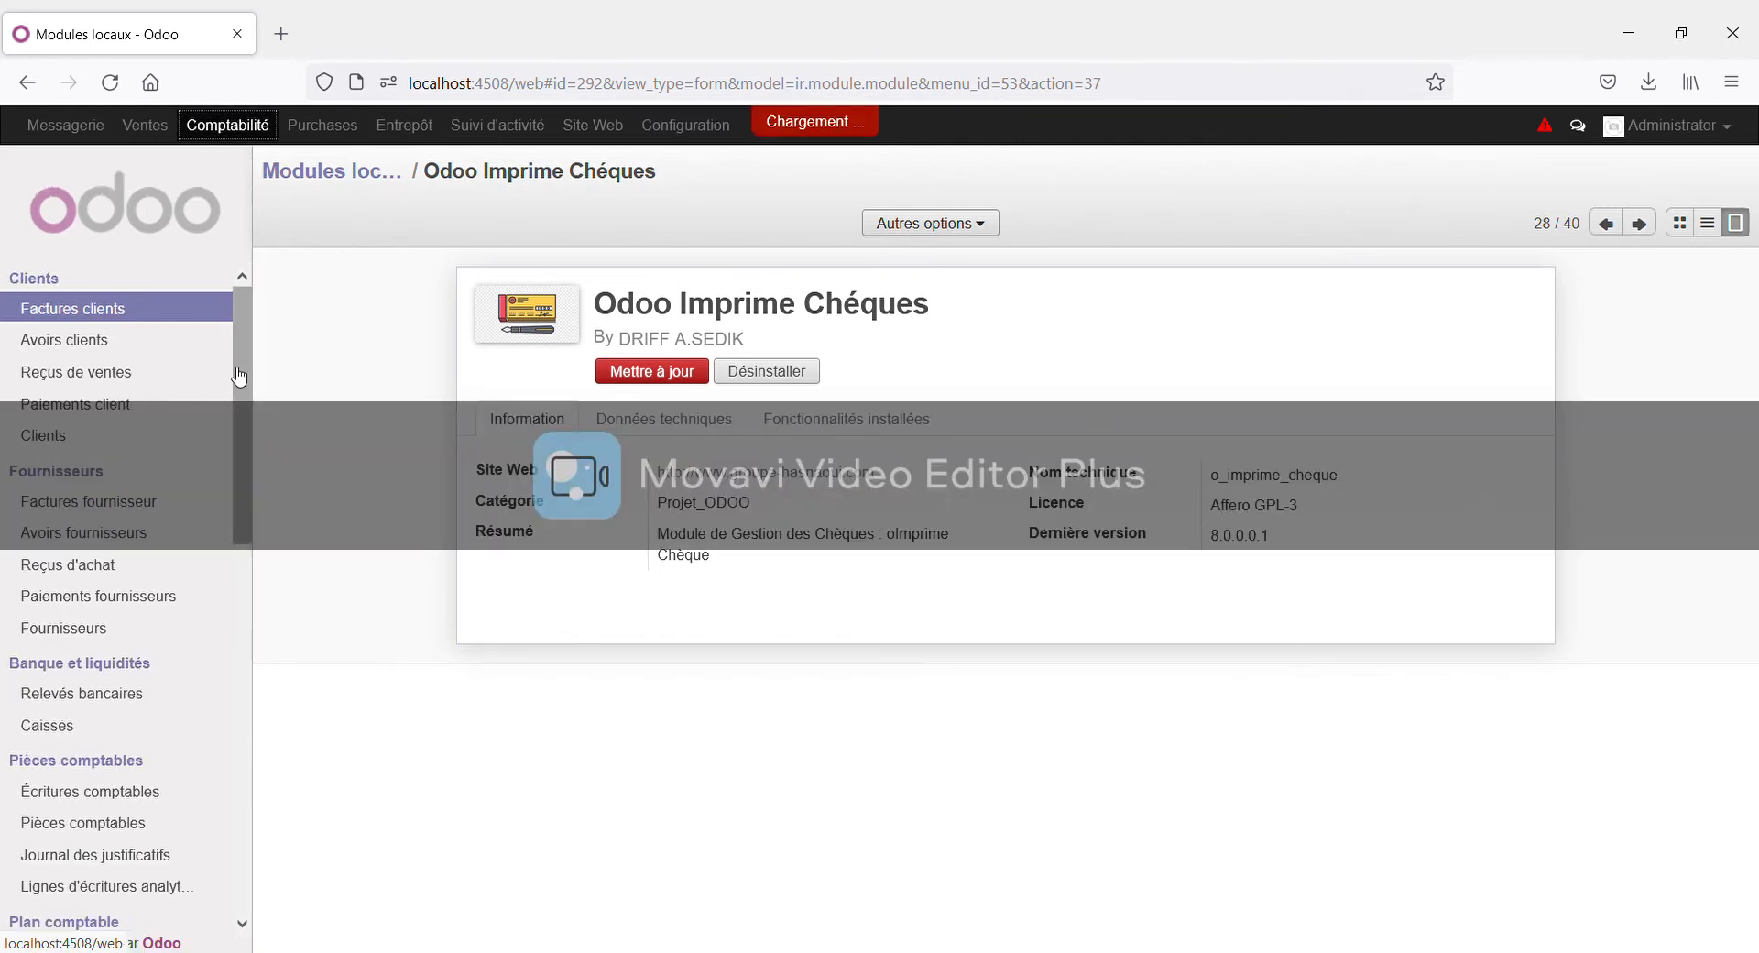
scroll(165, 583, "down", 5)
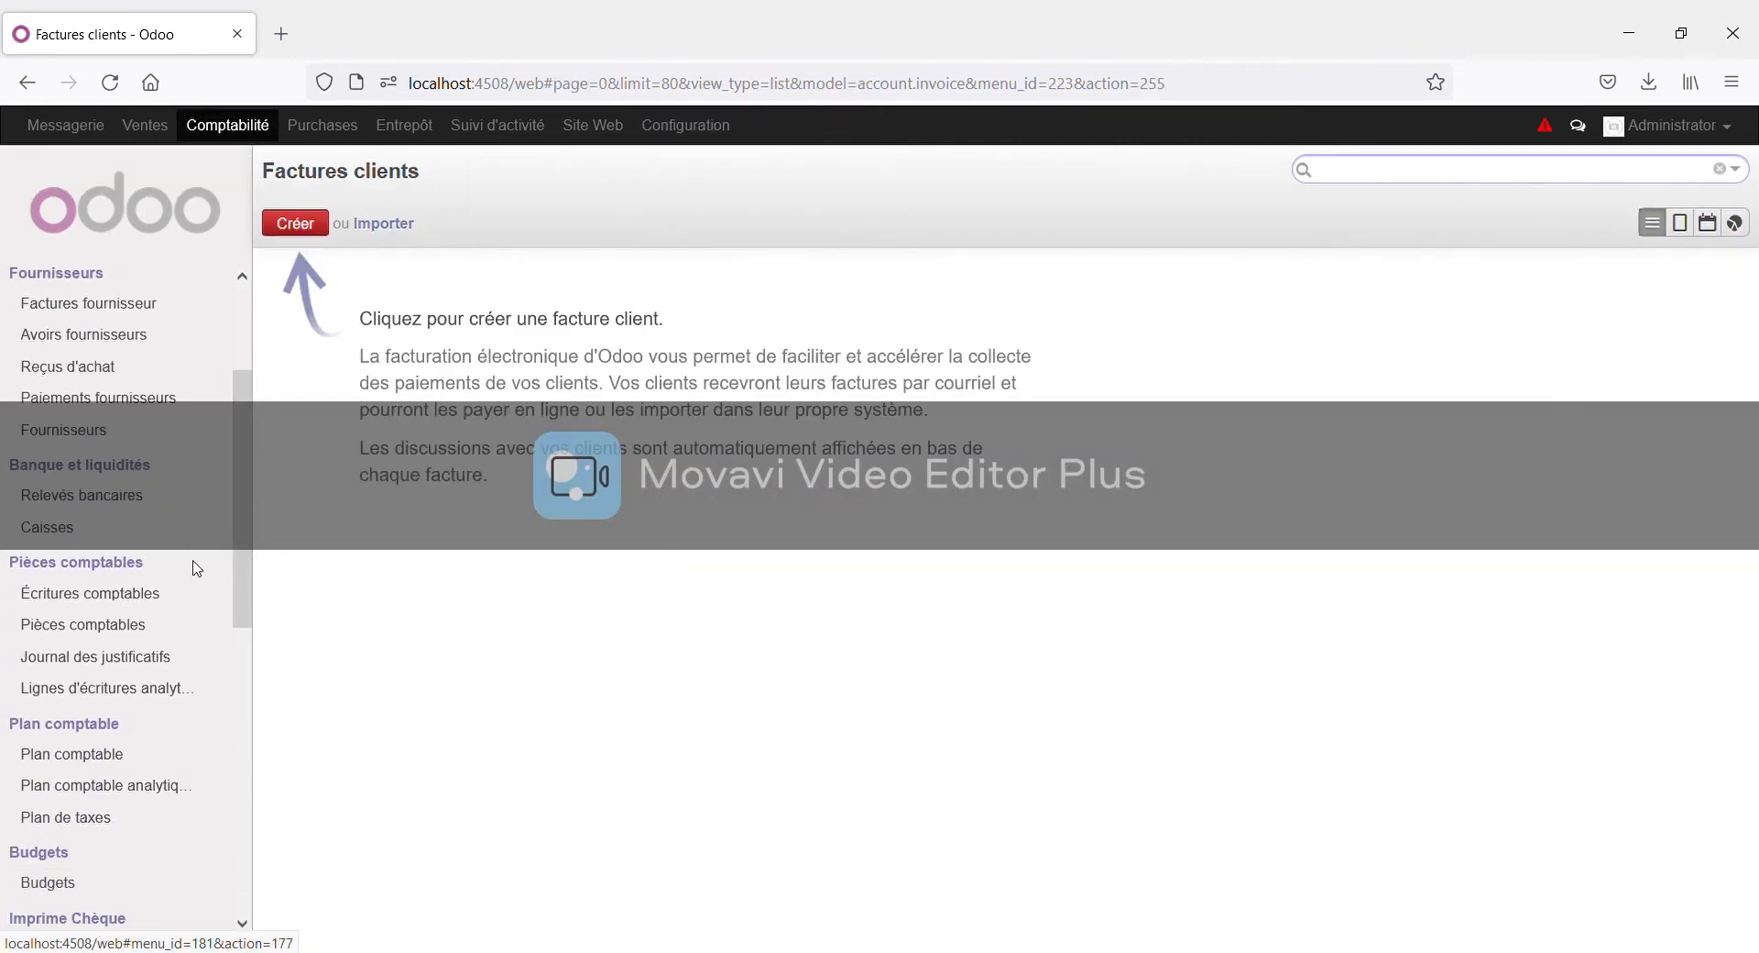
scroll(176, 587, "down", 2)
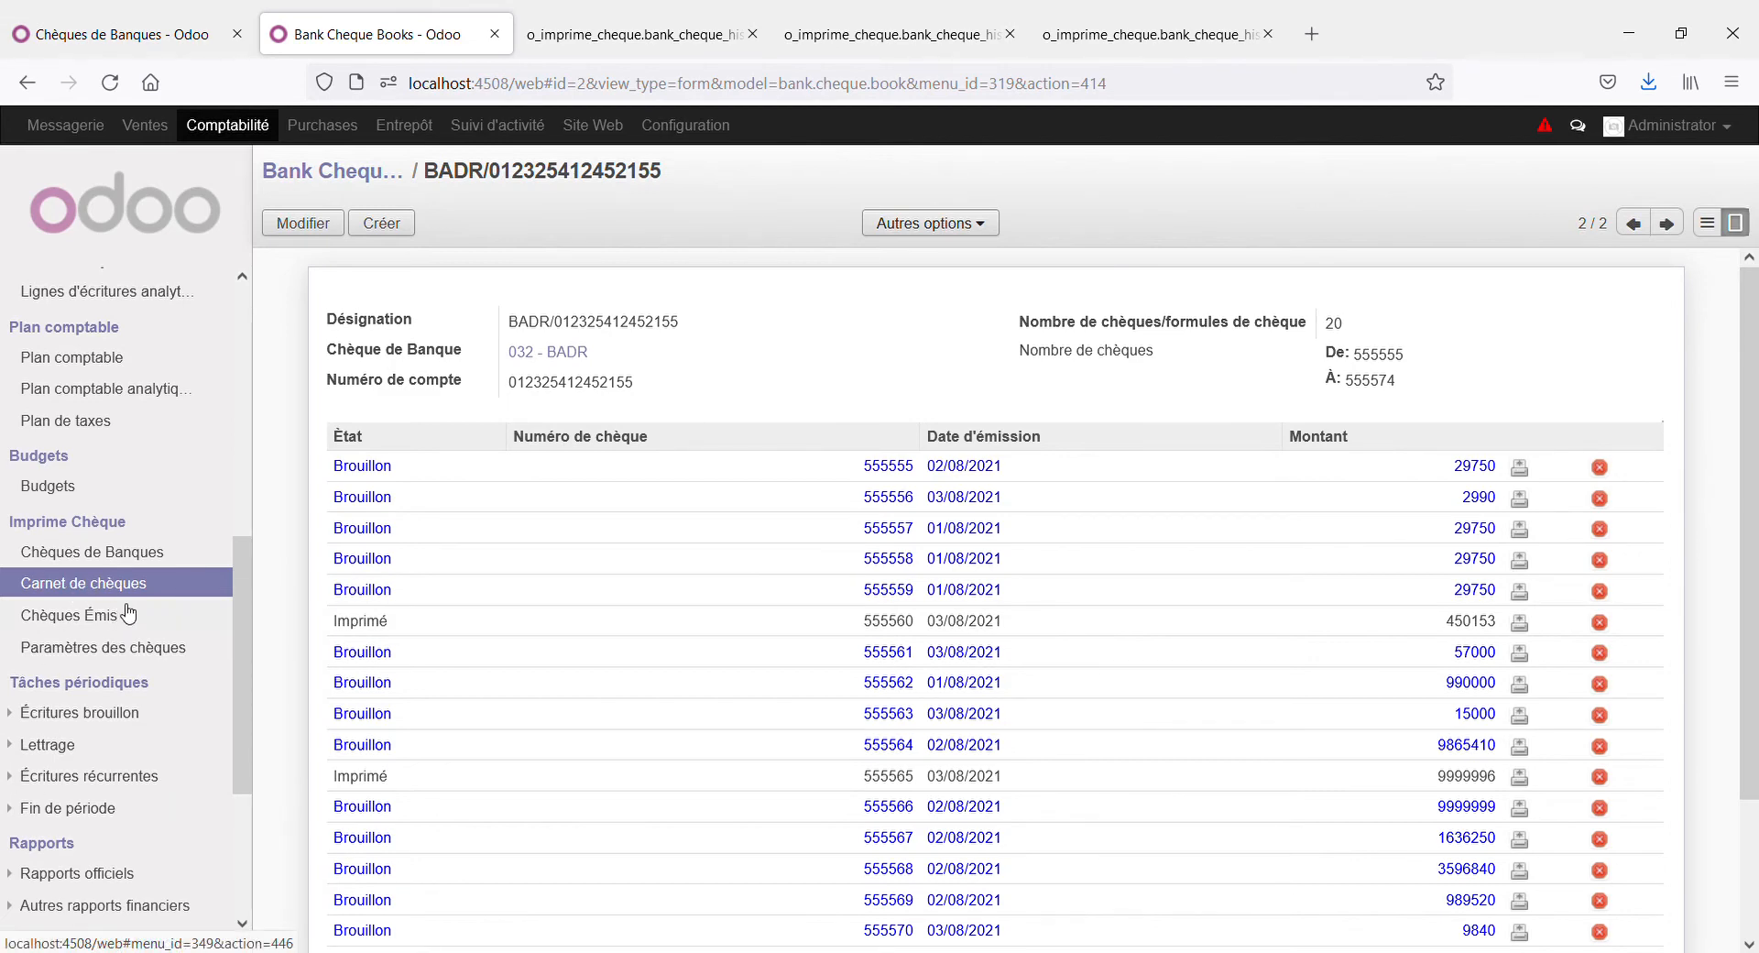
left_click(119, 556)
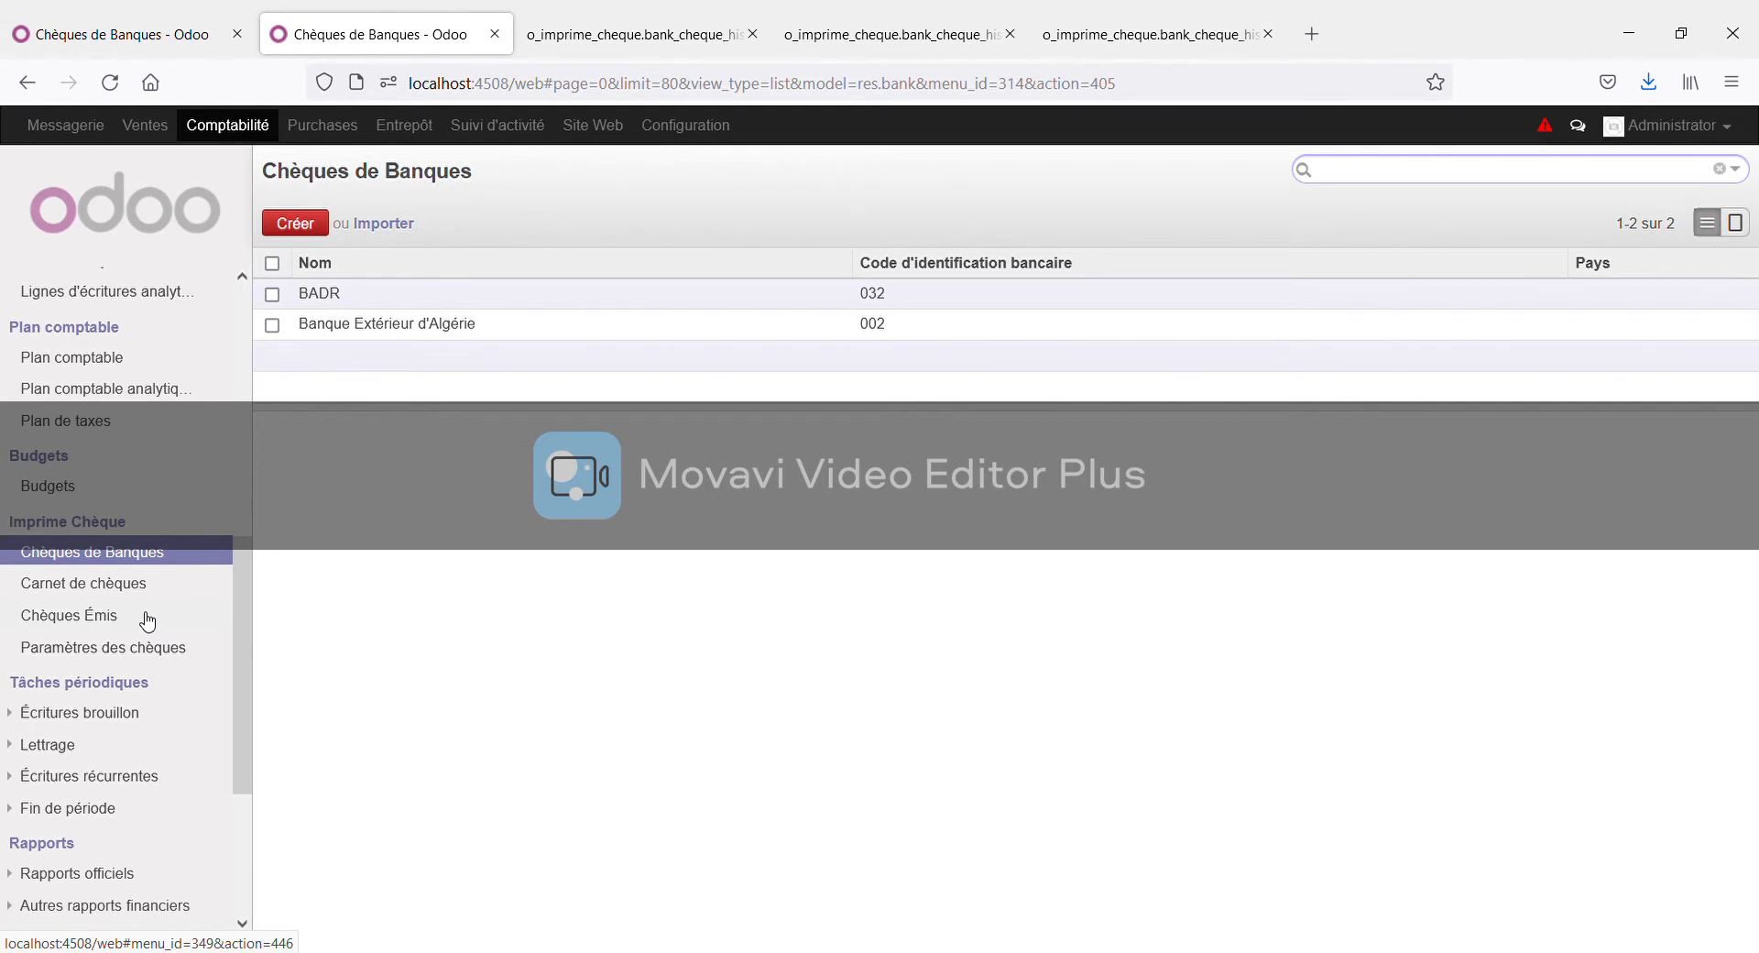
left_click(144, 582)
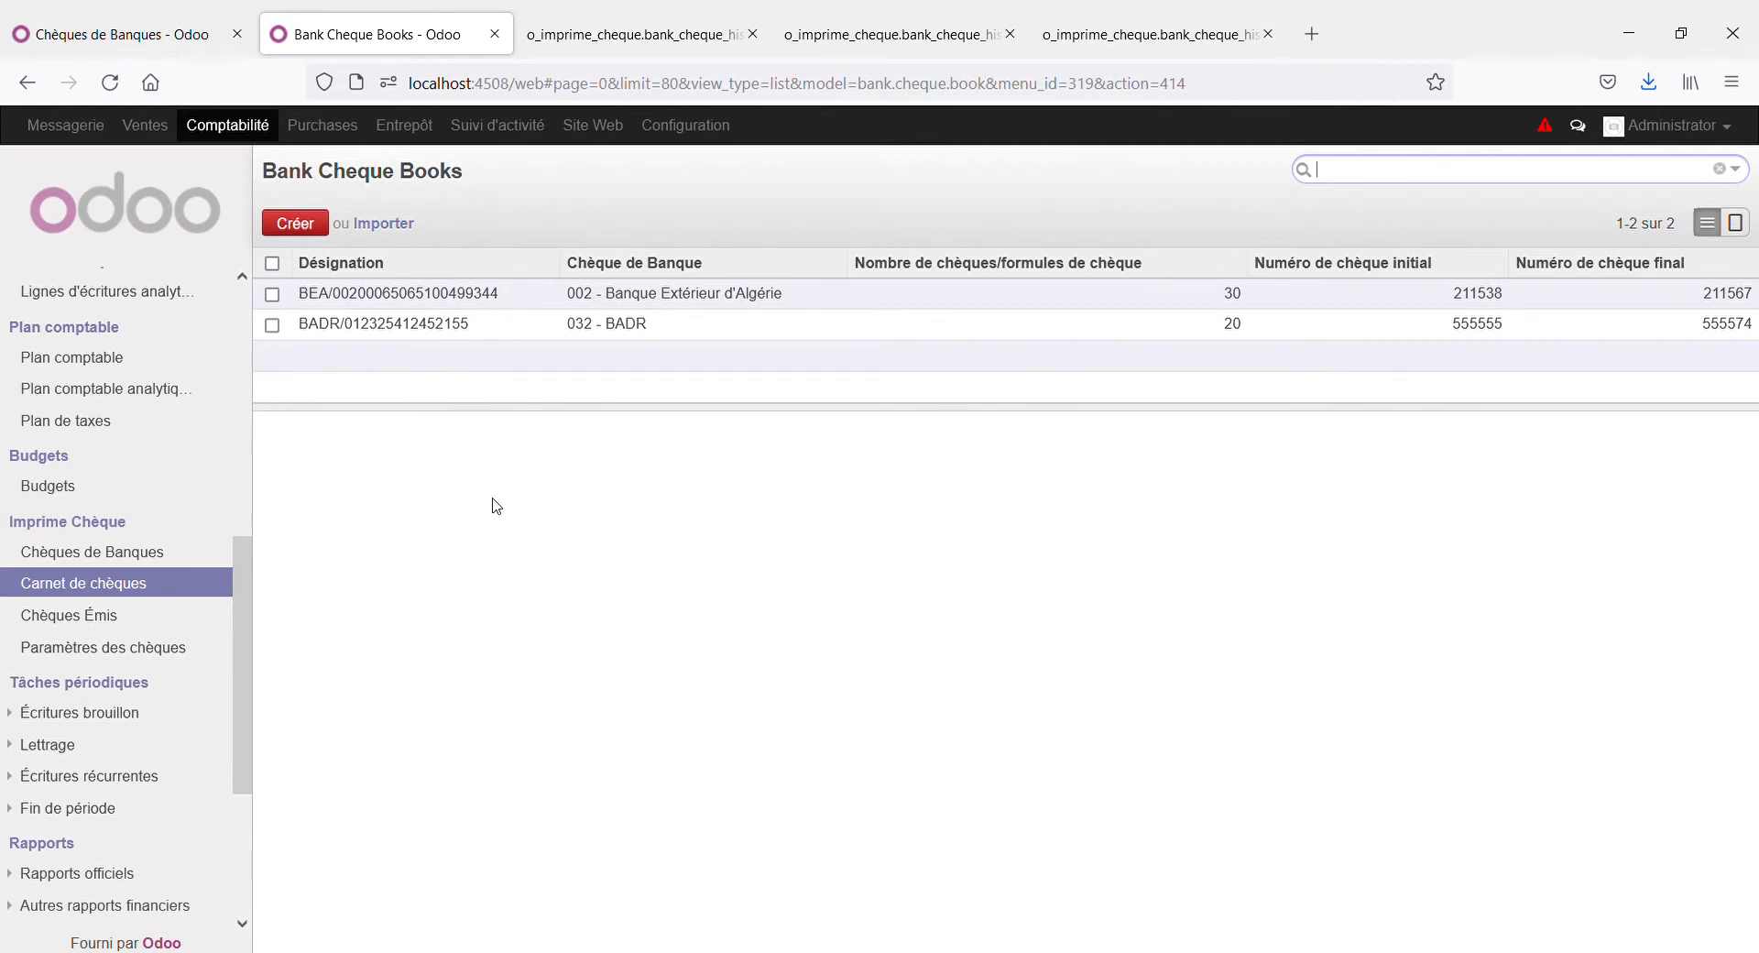
left_click(114, 619)
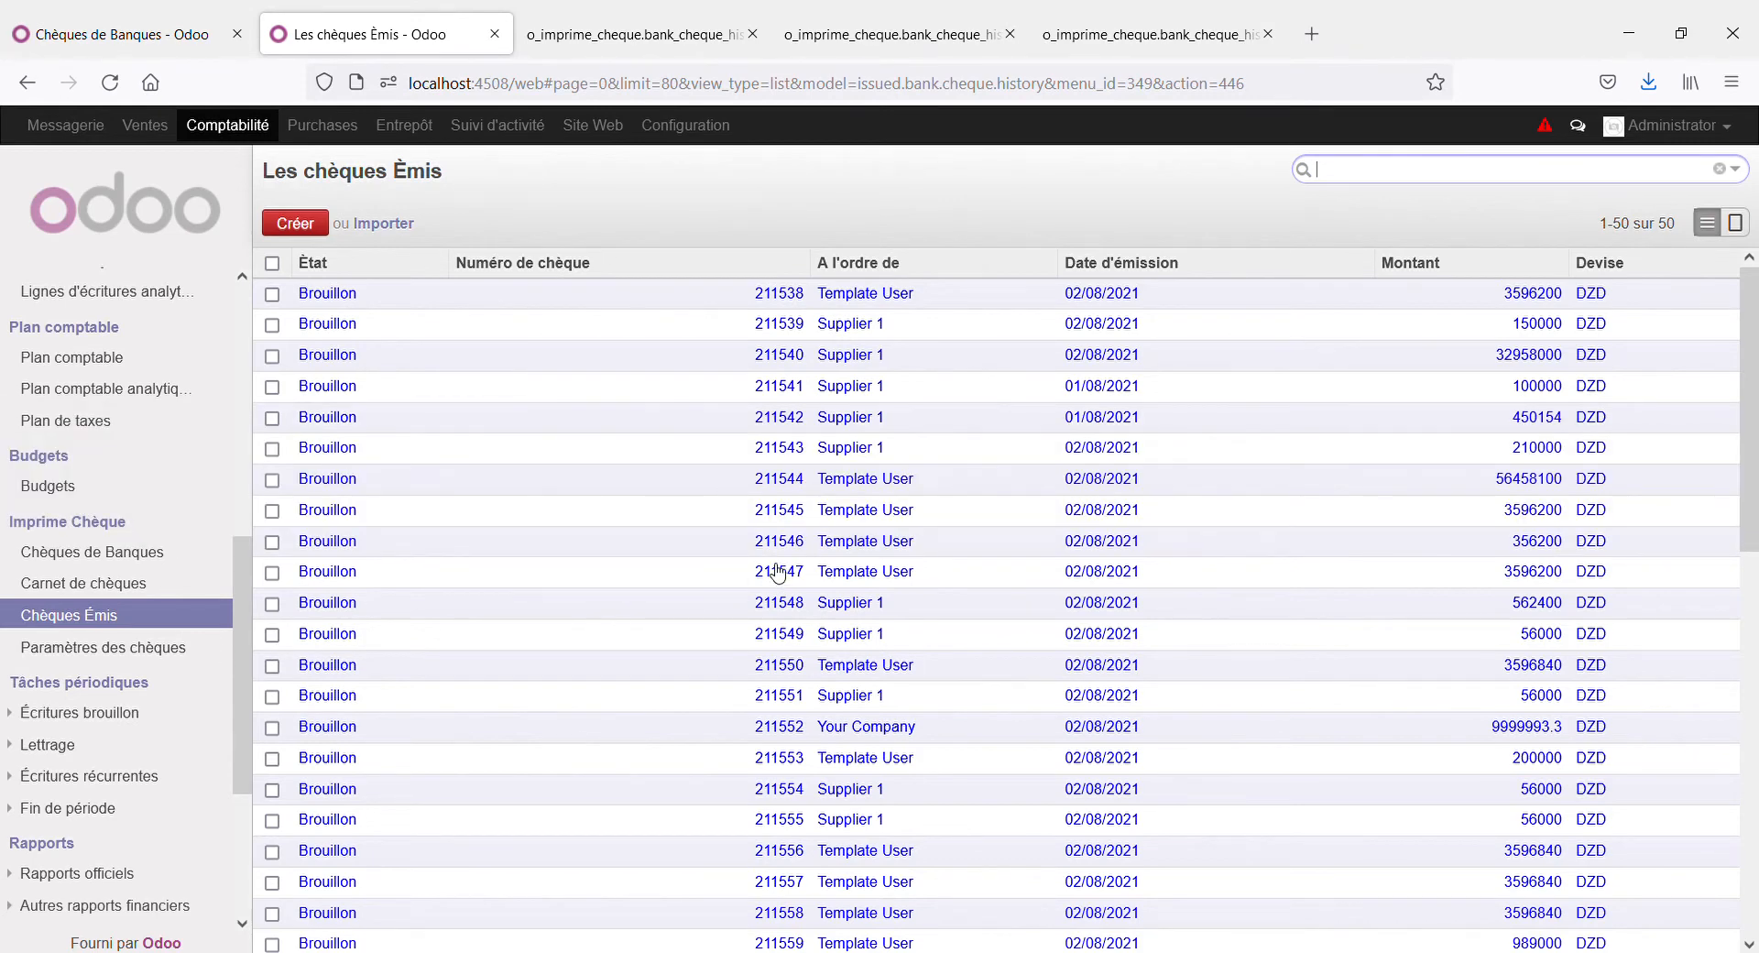
left_click(114, 652)
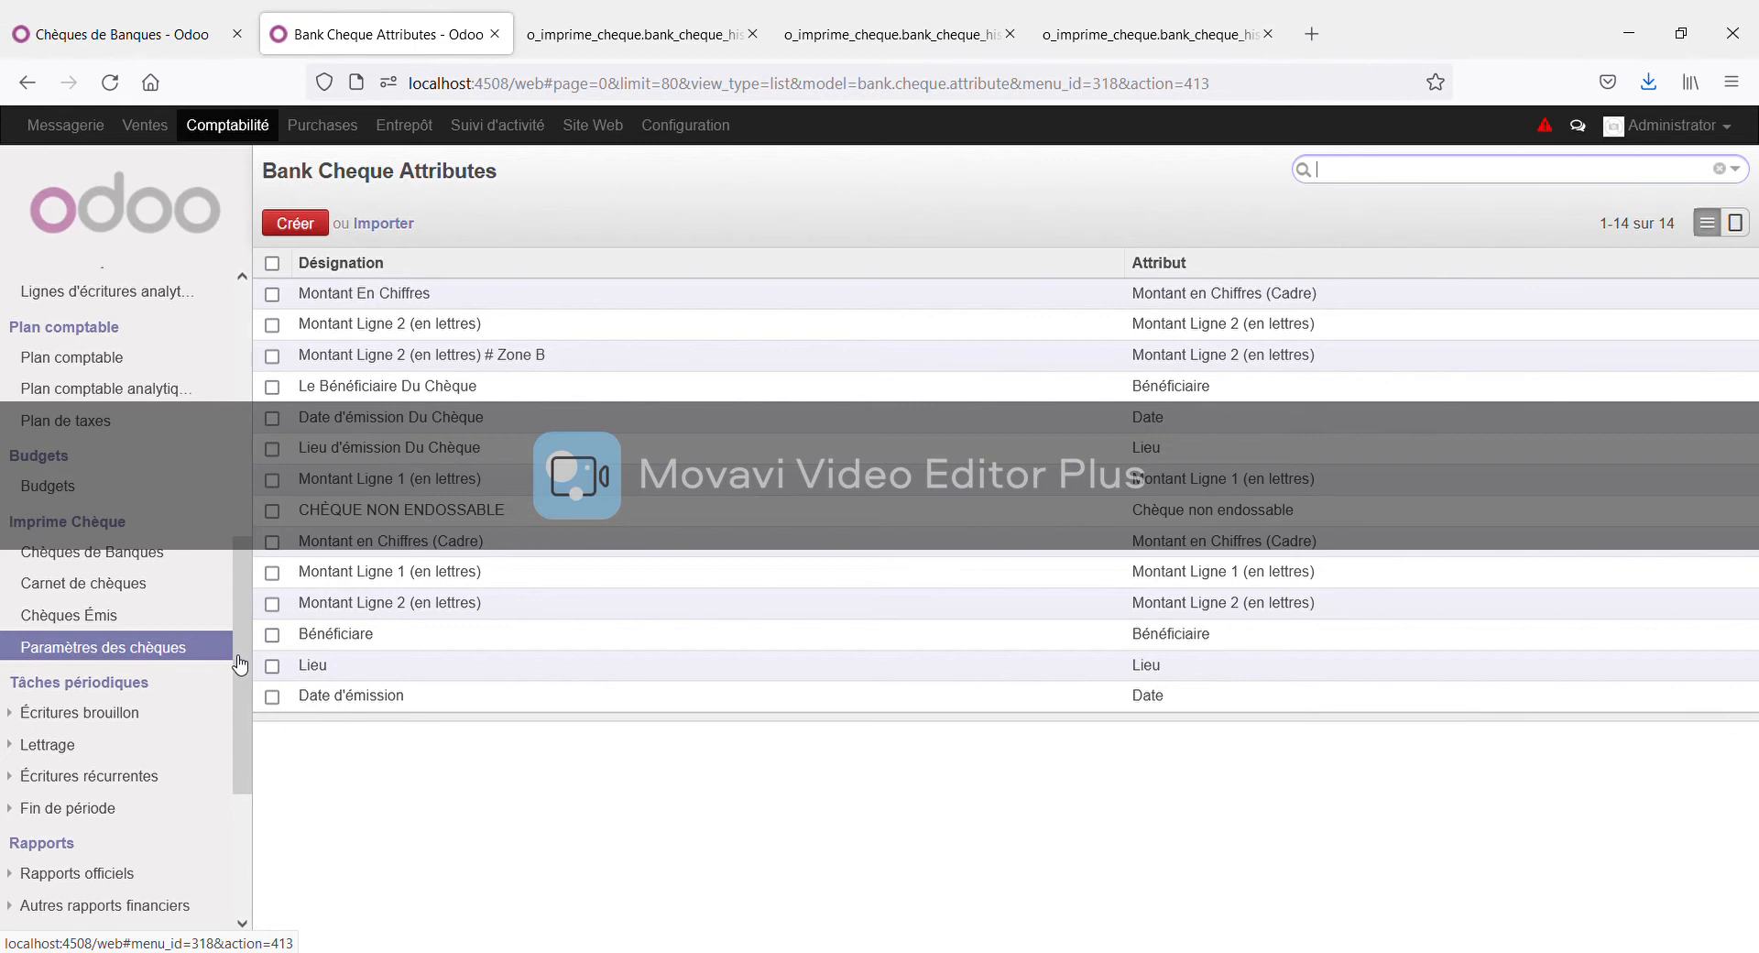
Open the BADR bank record from Chèques de Banques and examine its cheque dimensions and specimen image.
left_click(108, 554)
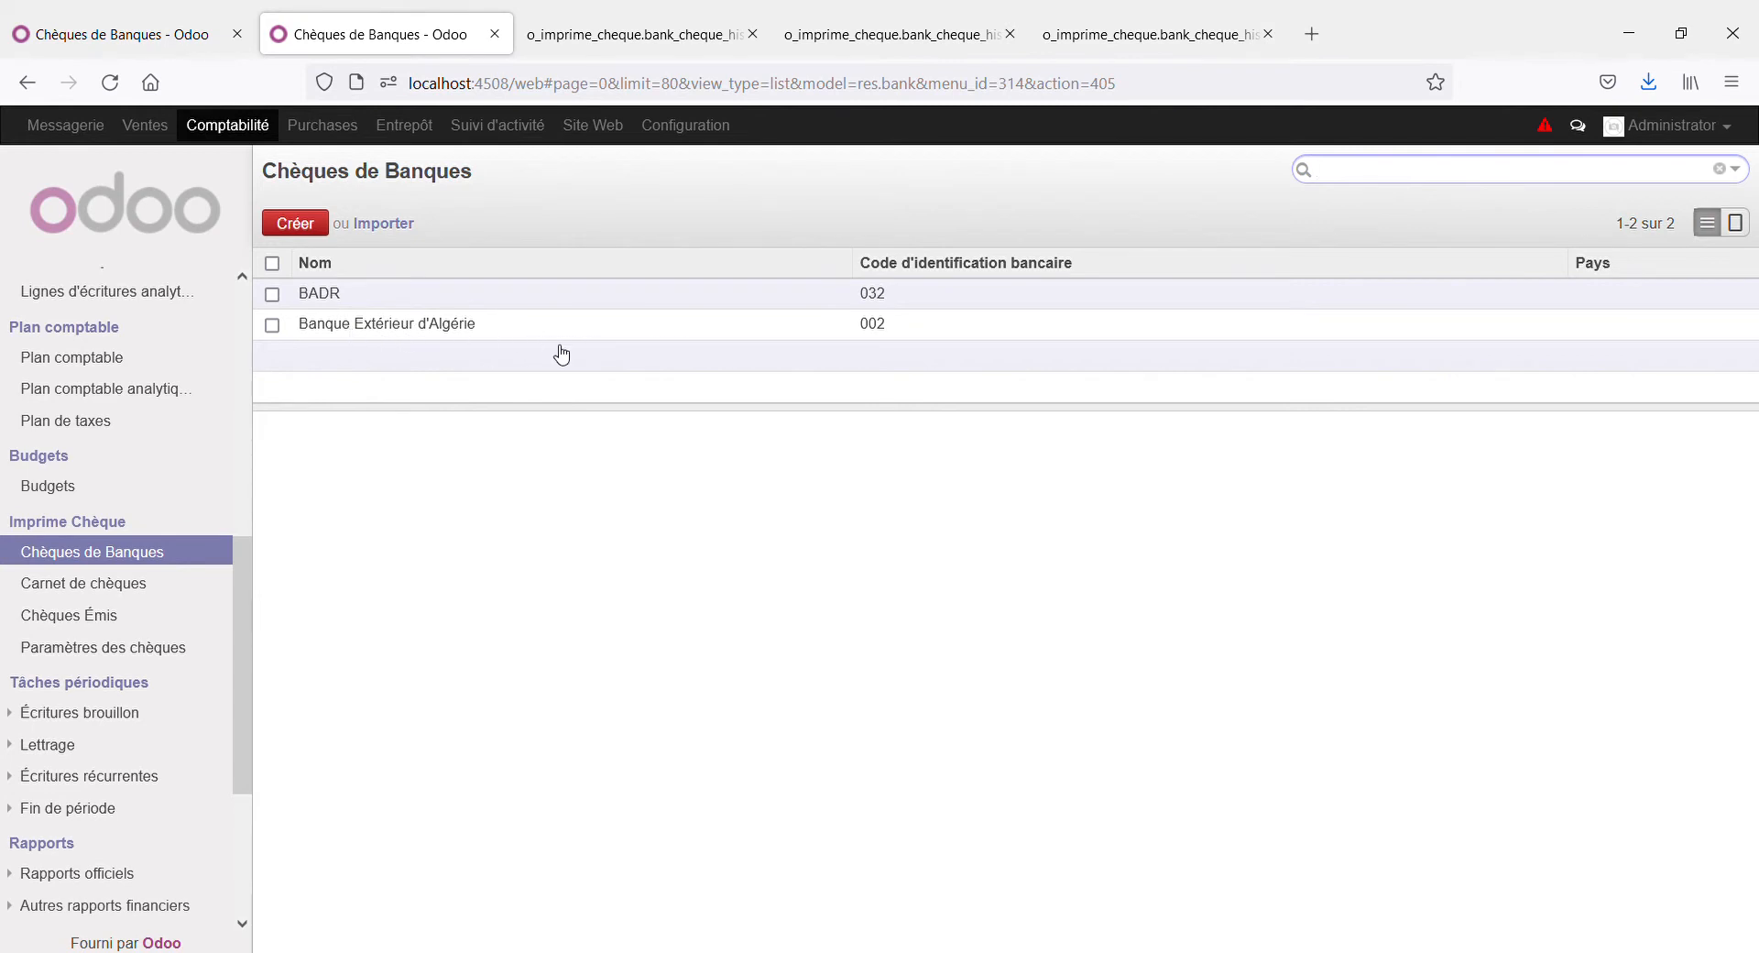
left_click(752, 305)
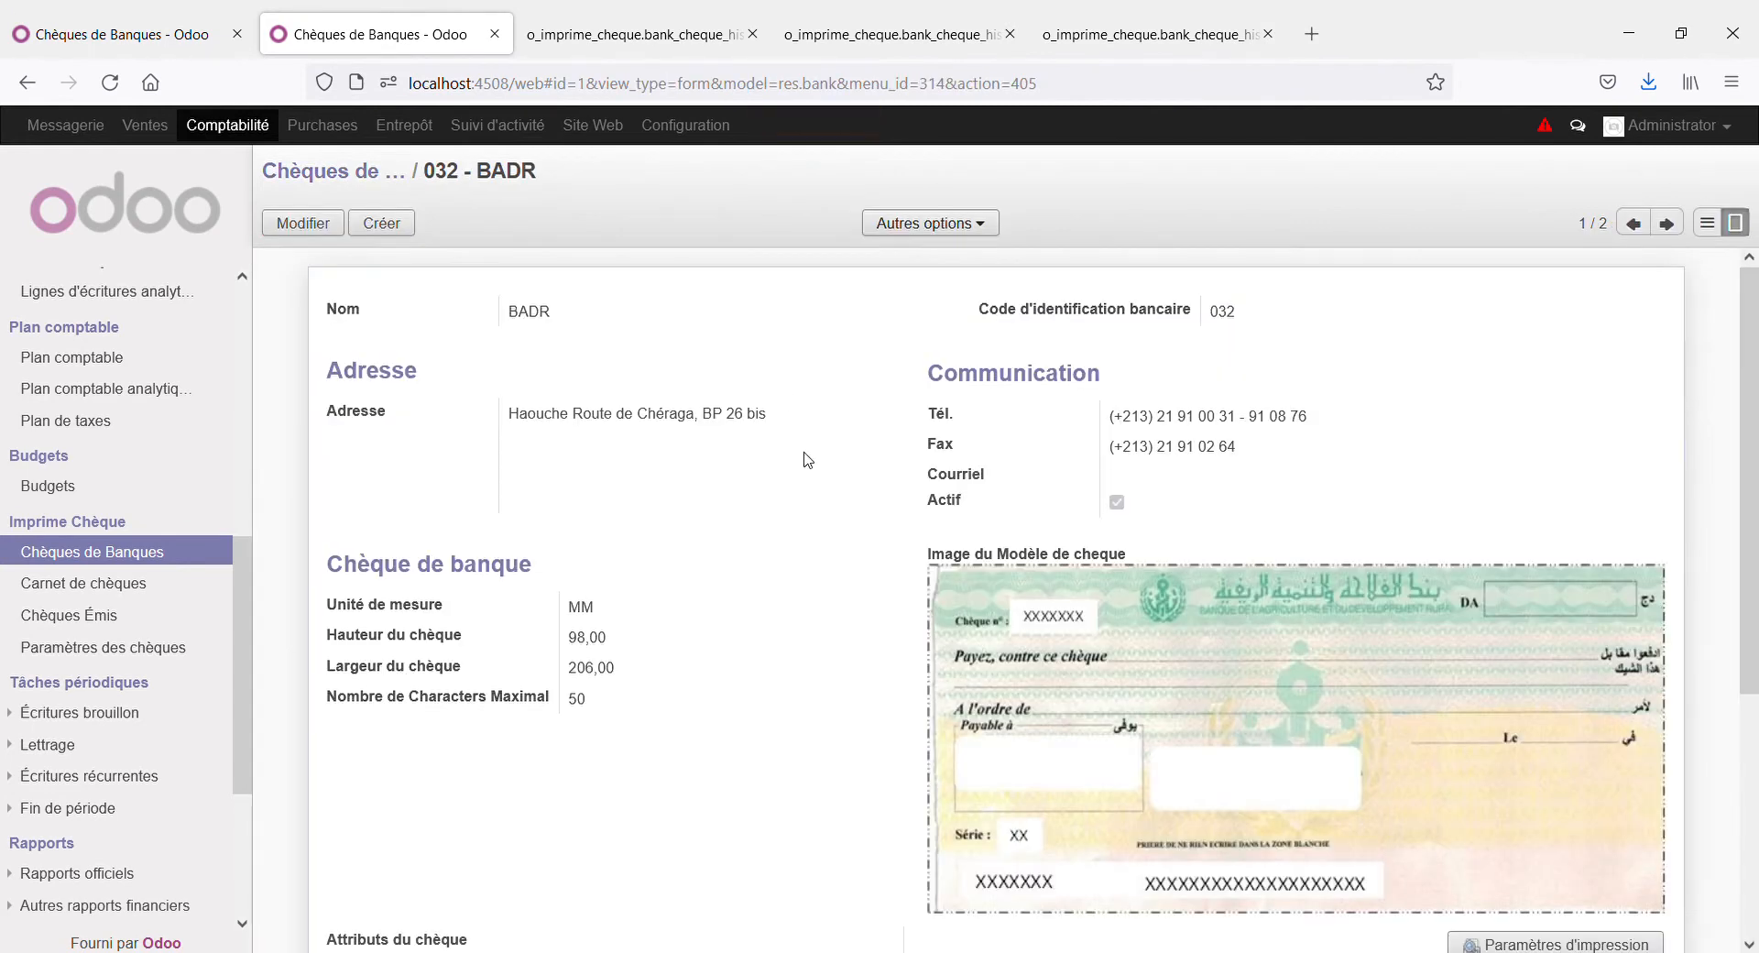
scroll(680, 641, "down", 1)
scroll(680, 648, "up", 1)
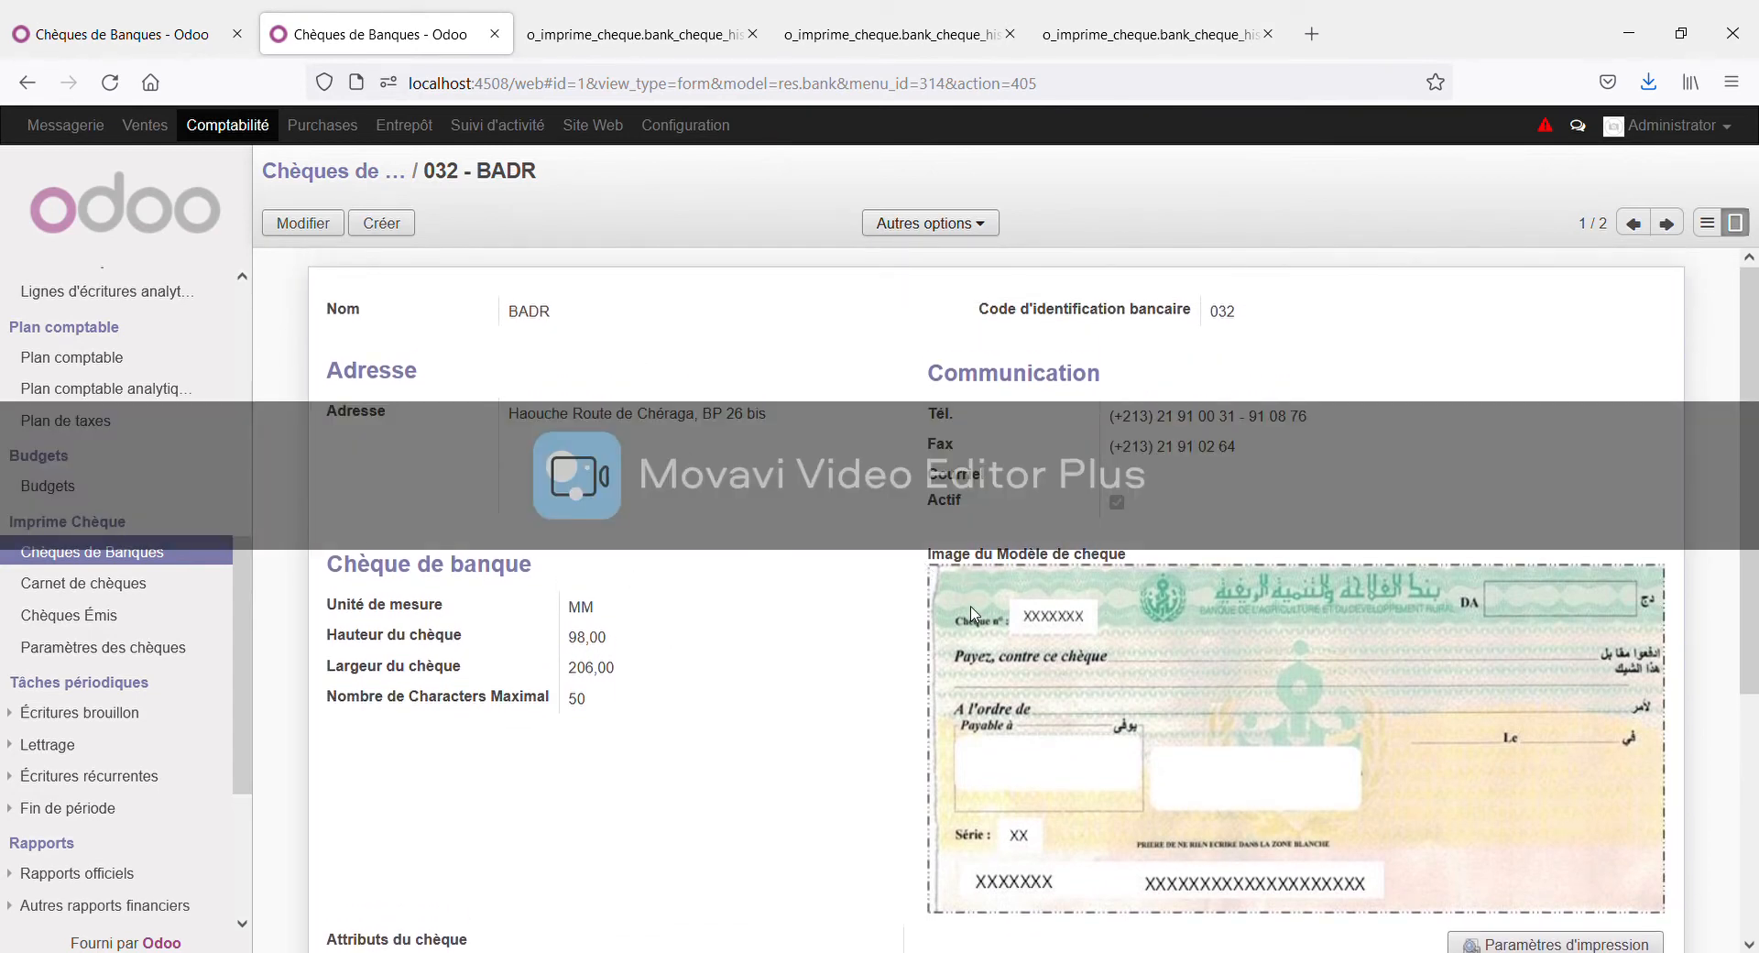
scroll(818, 591, "down", 1)
scroll(815, 600, "up", 1)
scroll(810, 657, "down", 1)
scroll(623, 614, "up", 1)
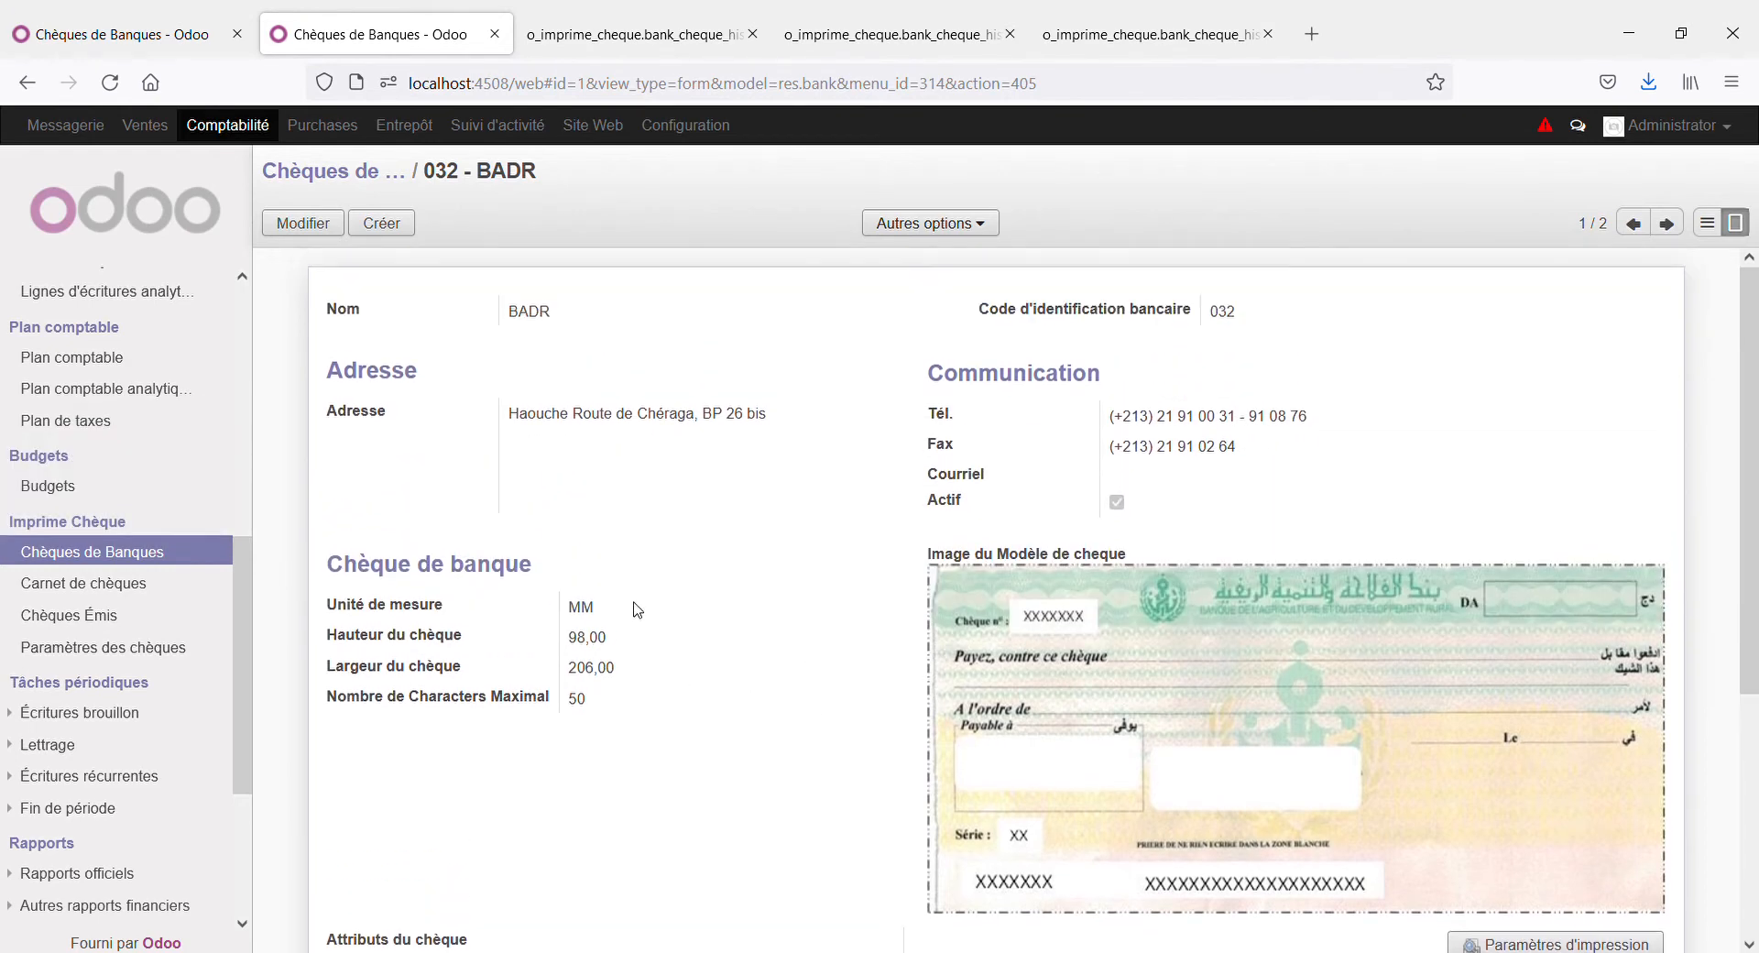
scroll(827, 667, "down", 1)
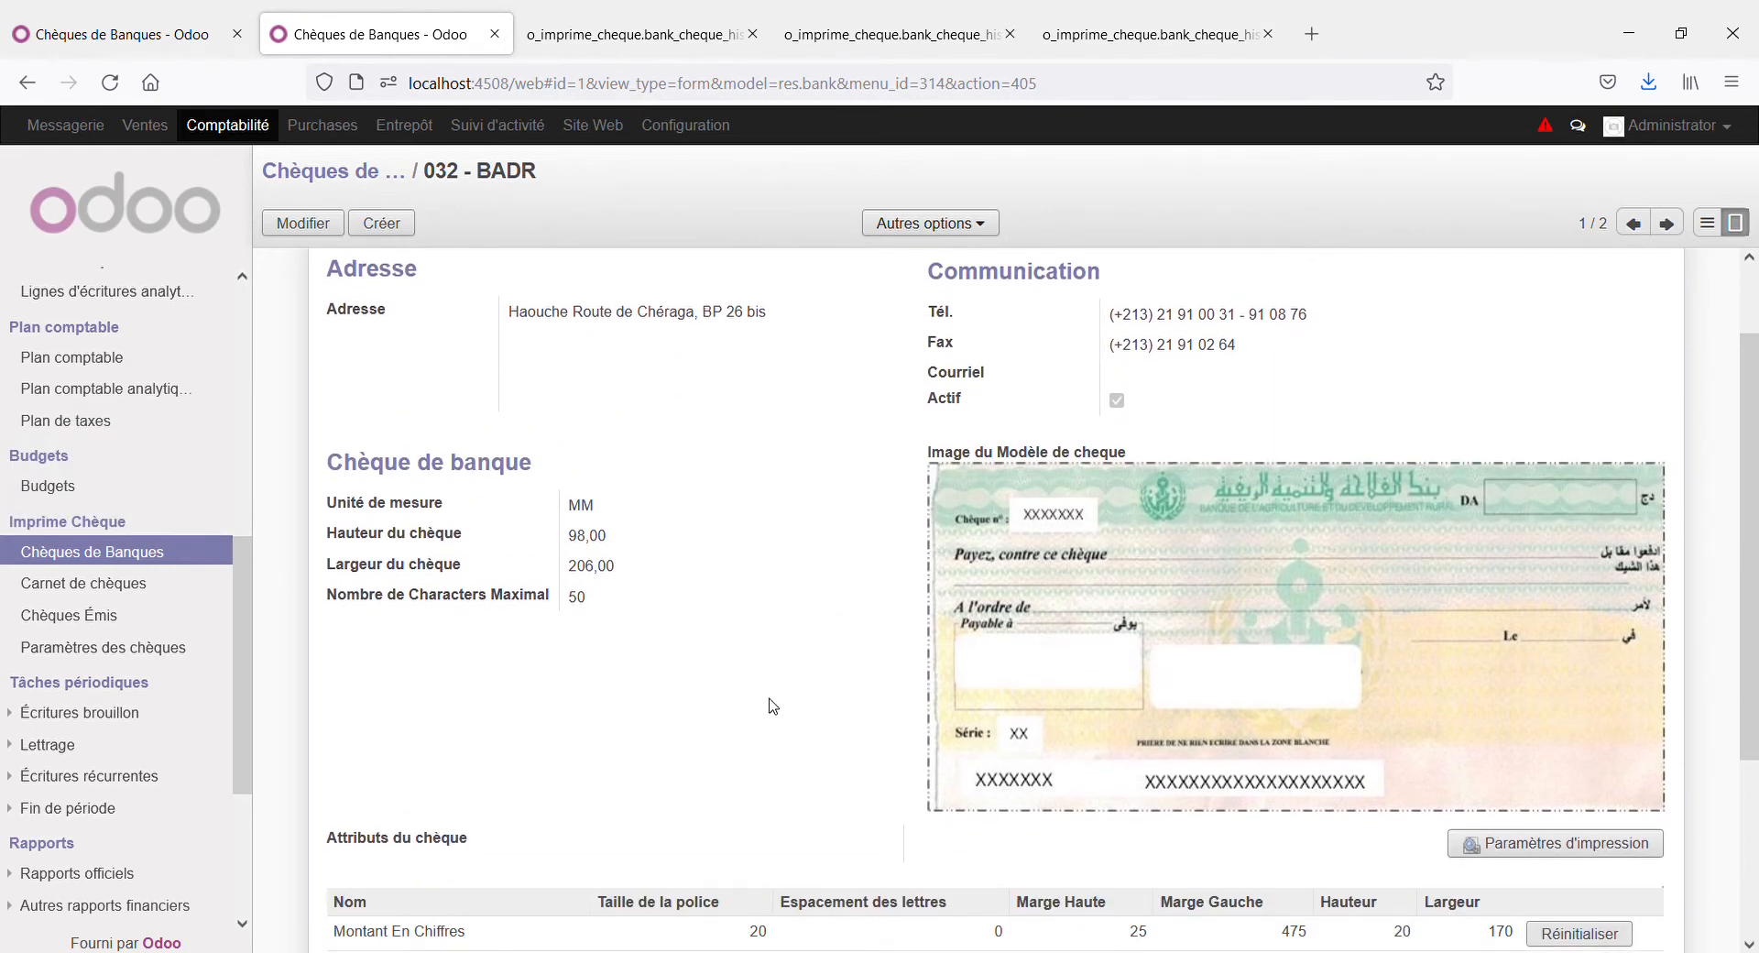
scroll(770, 706, "down", 1)
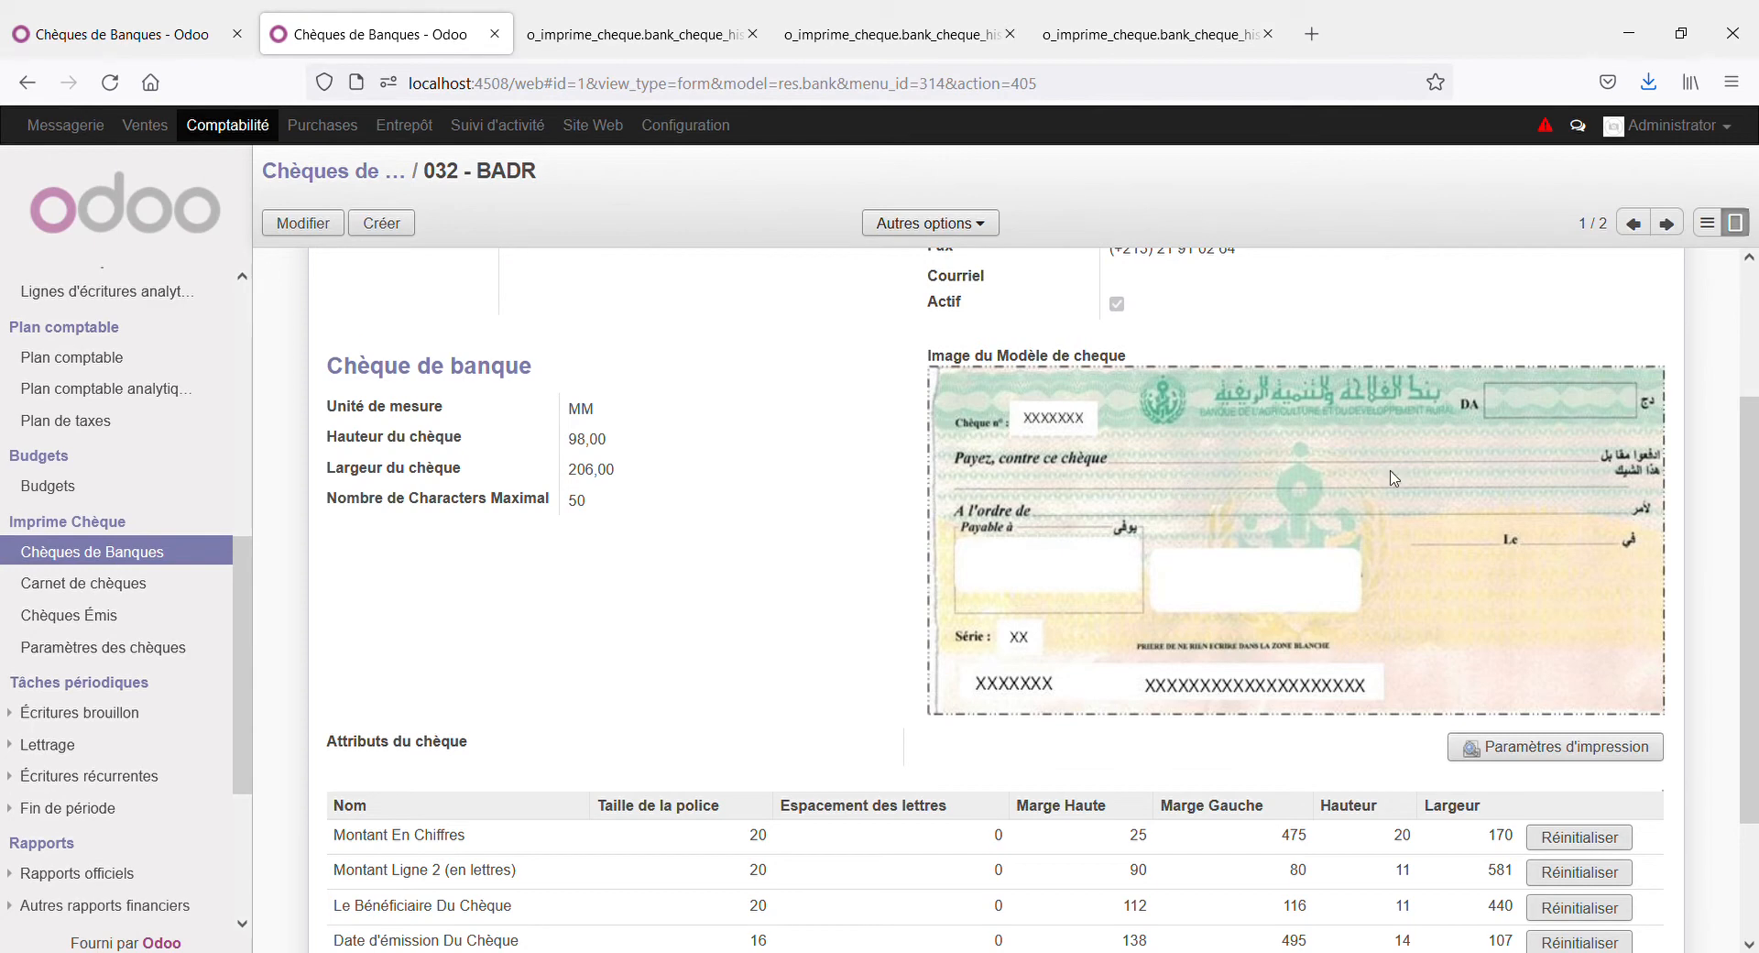
Examine the BADR cheque attributes, comparing font sizes, margins, heights and widths with the fields on the specimen image.
scroll(933, 630, "down", 2)
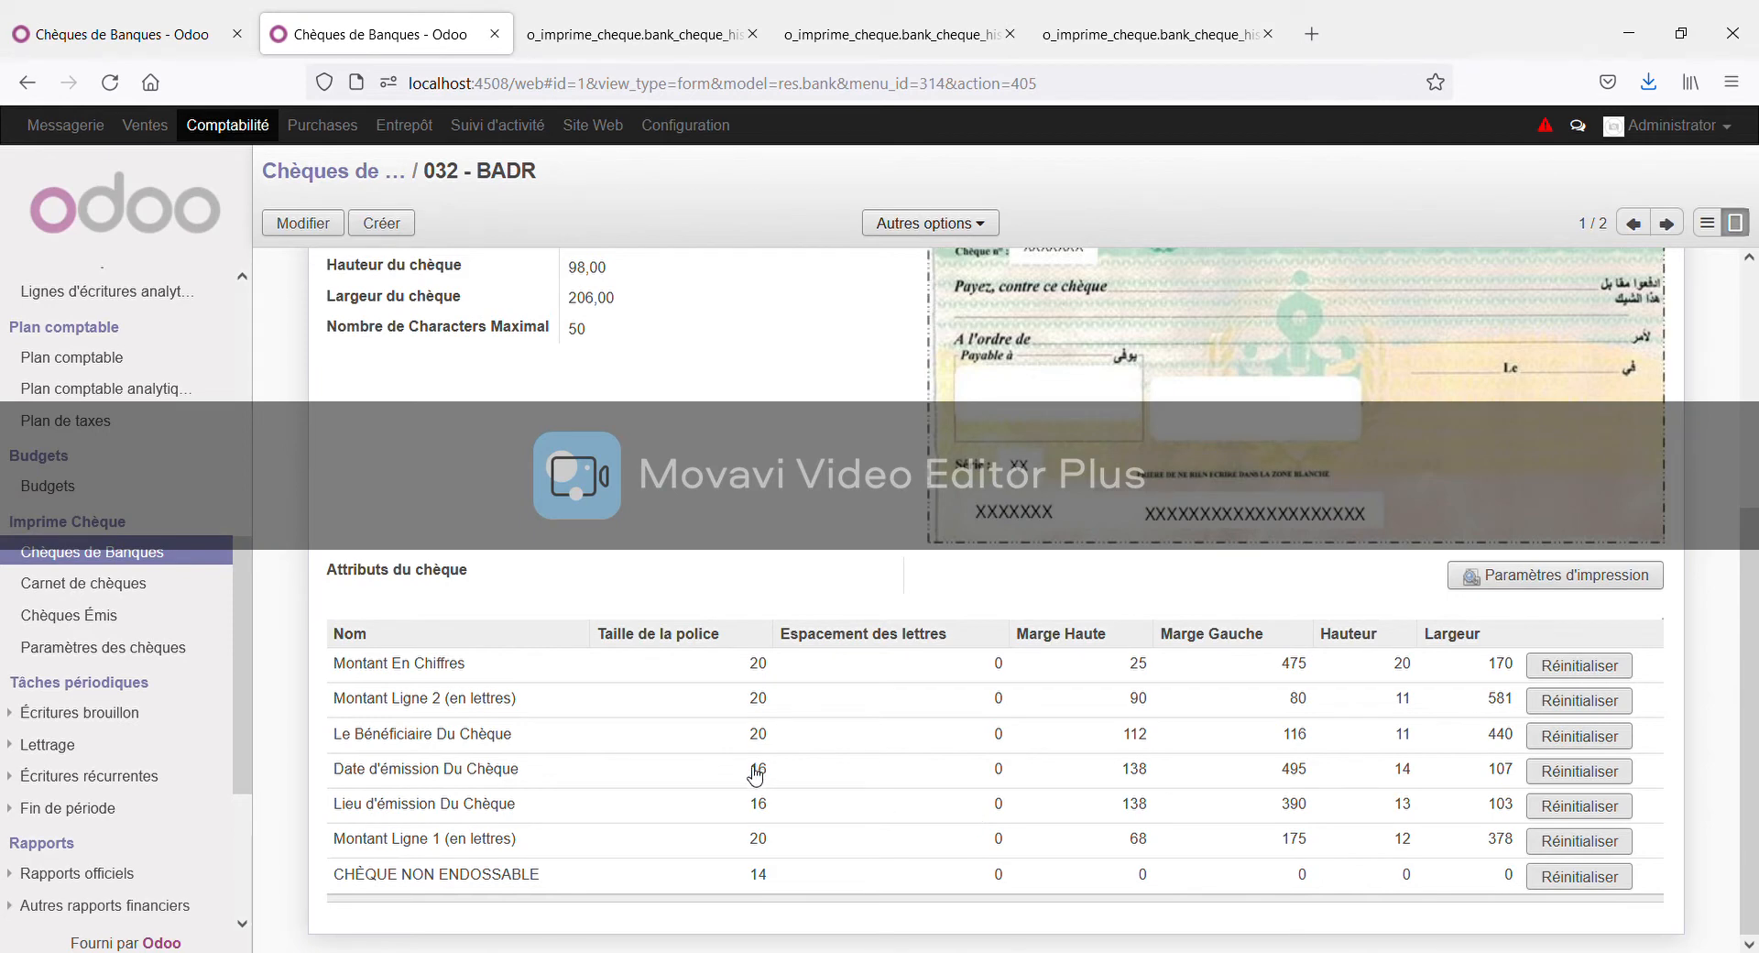
scroll(1050, 685, "up", 2)
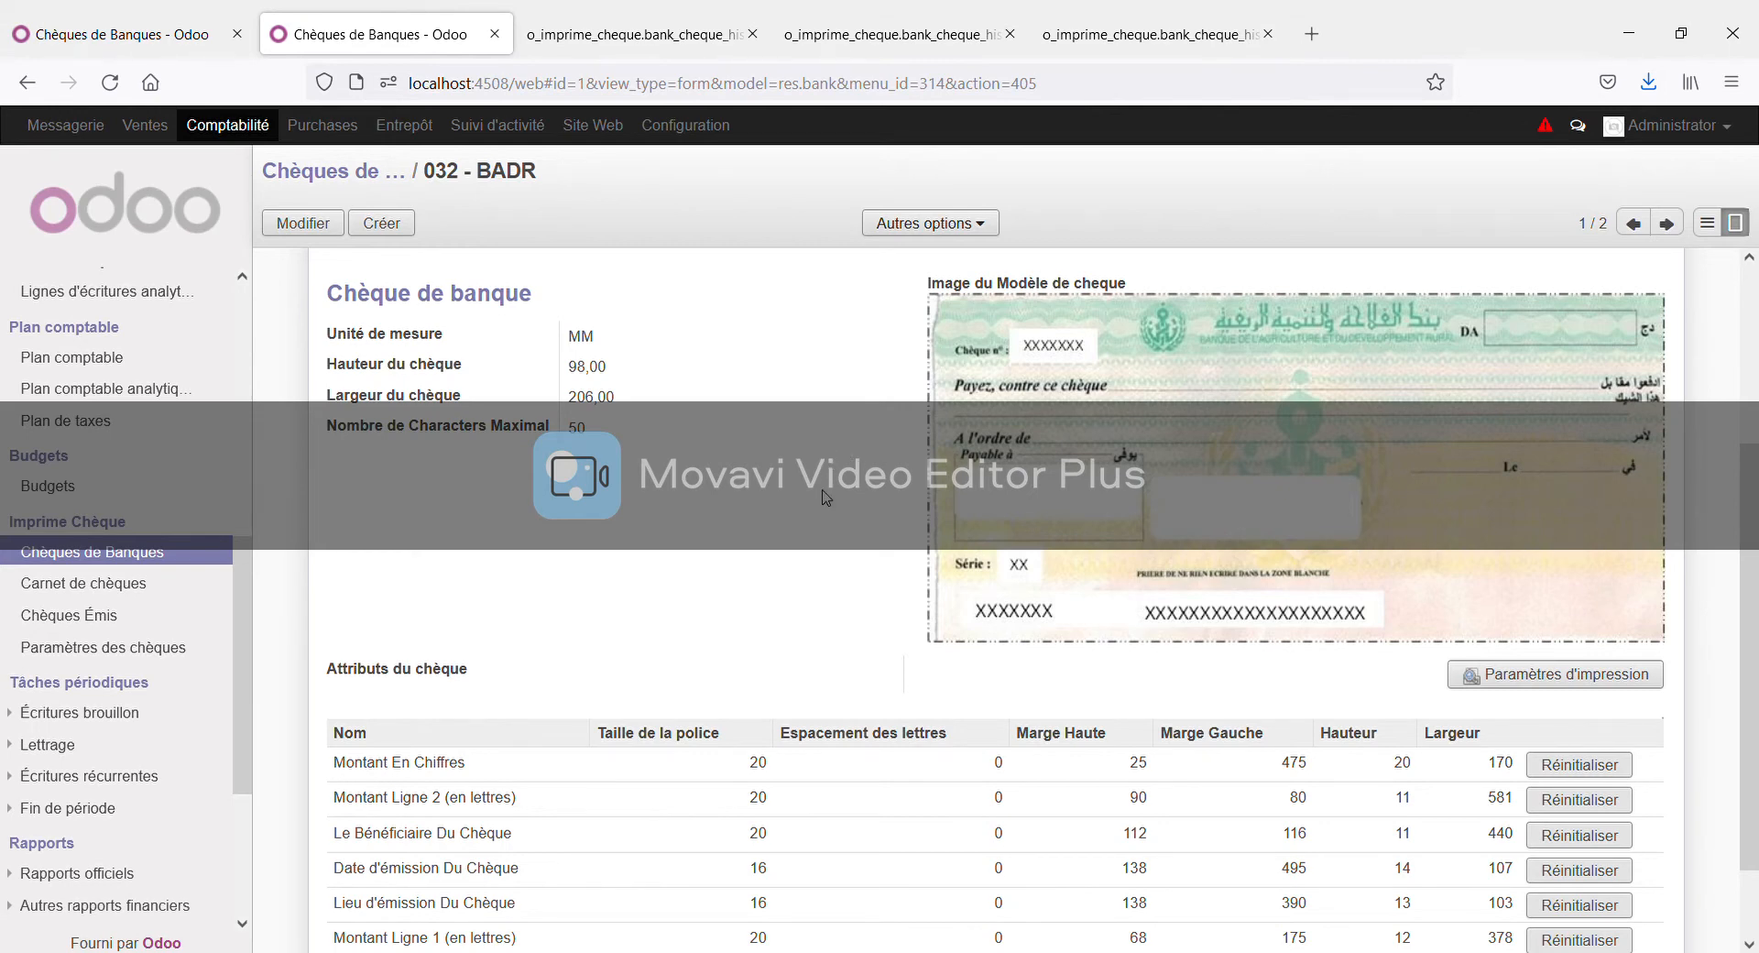
scroll(825, 498, "down", 1)
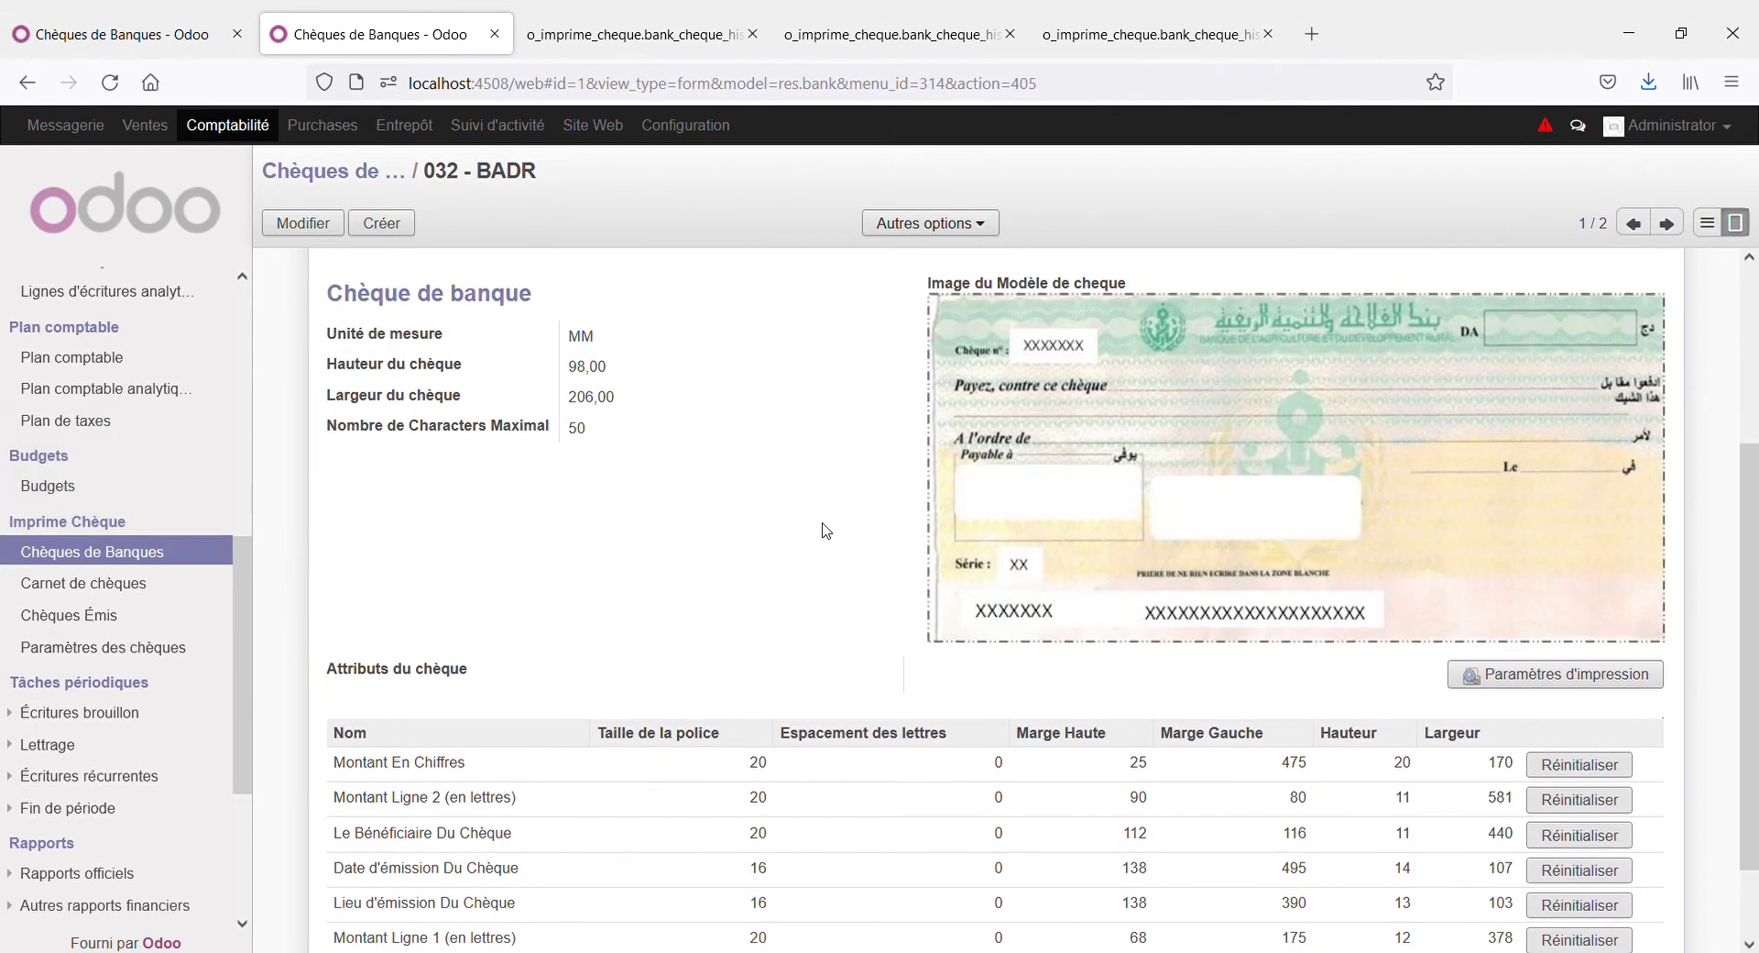
scroll(826, 529, "down", 1)
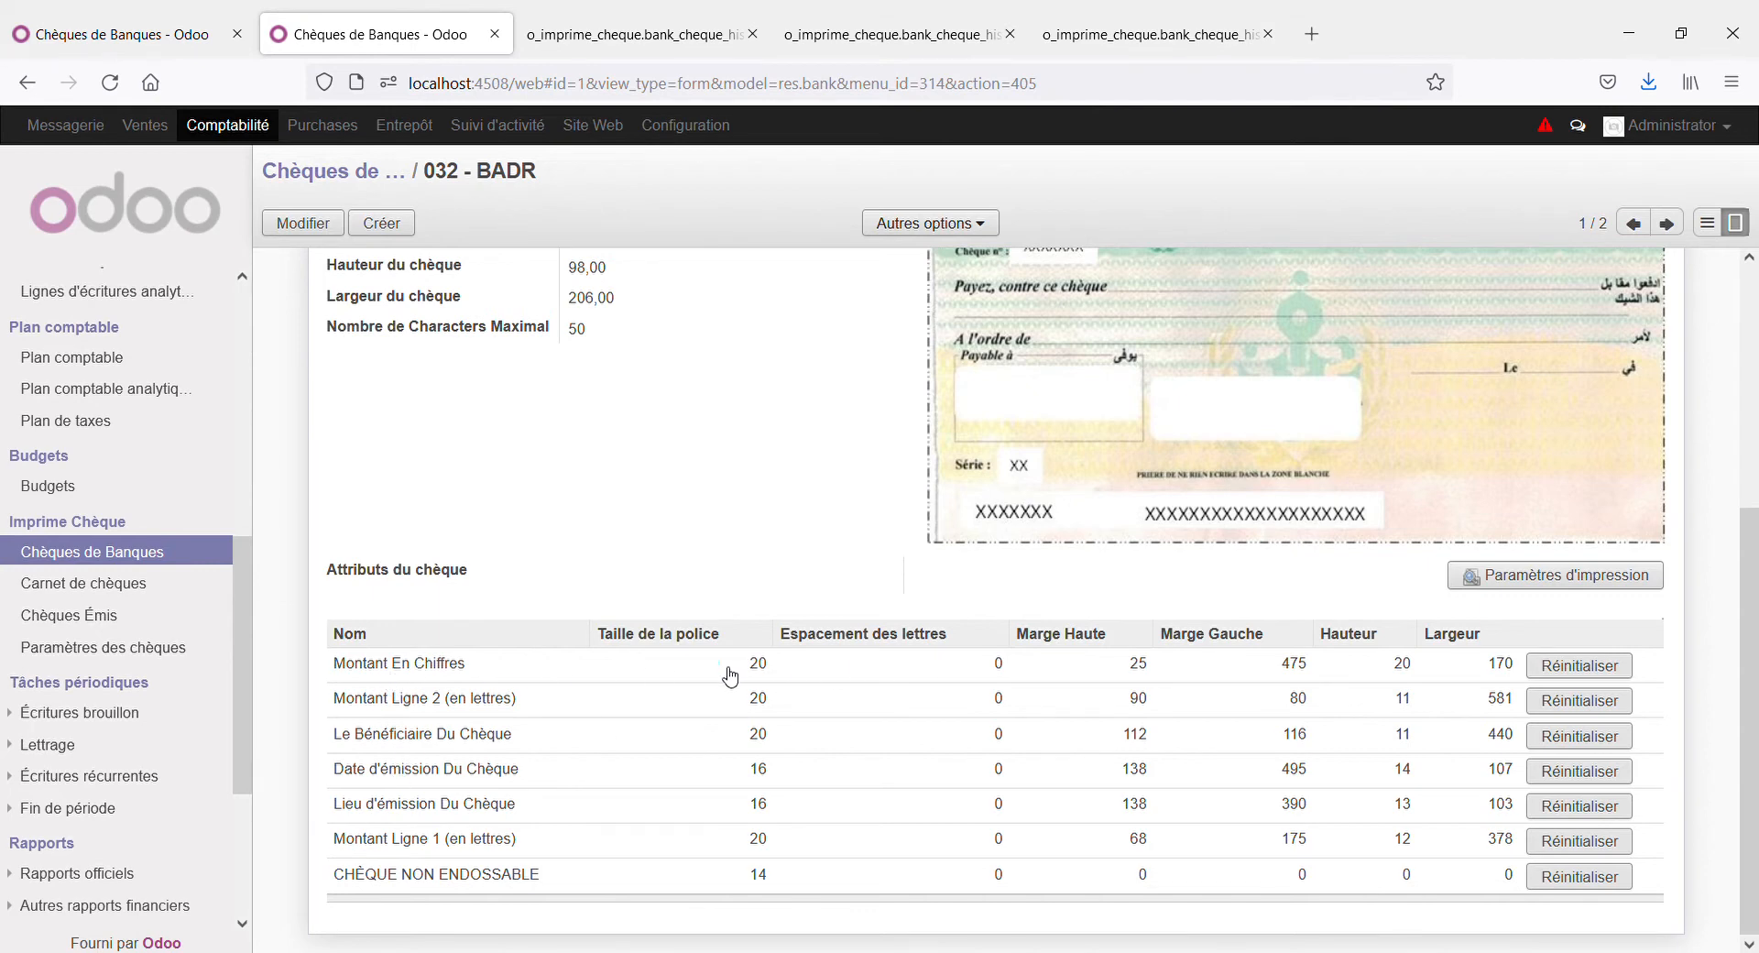
scroll(1290, 556, "up", 1)
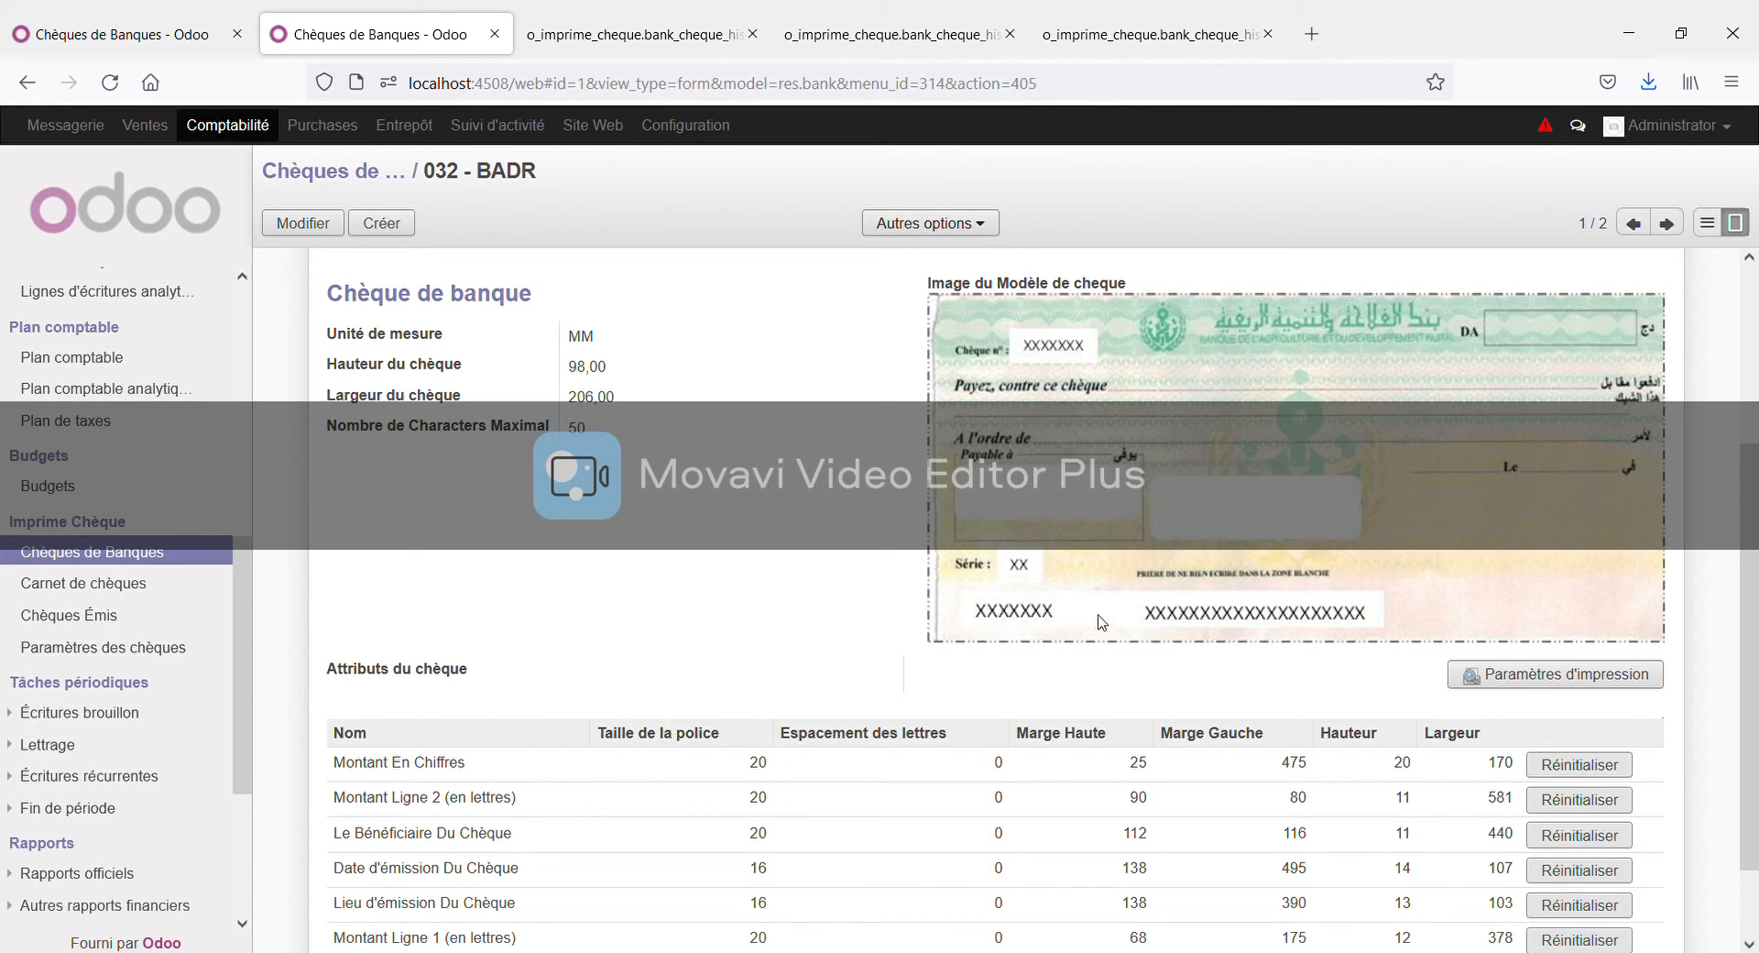
scroll(559, 746, "down", 2)
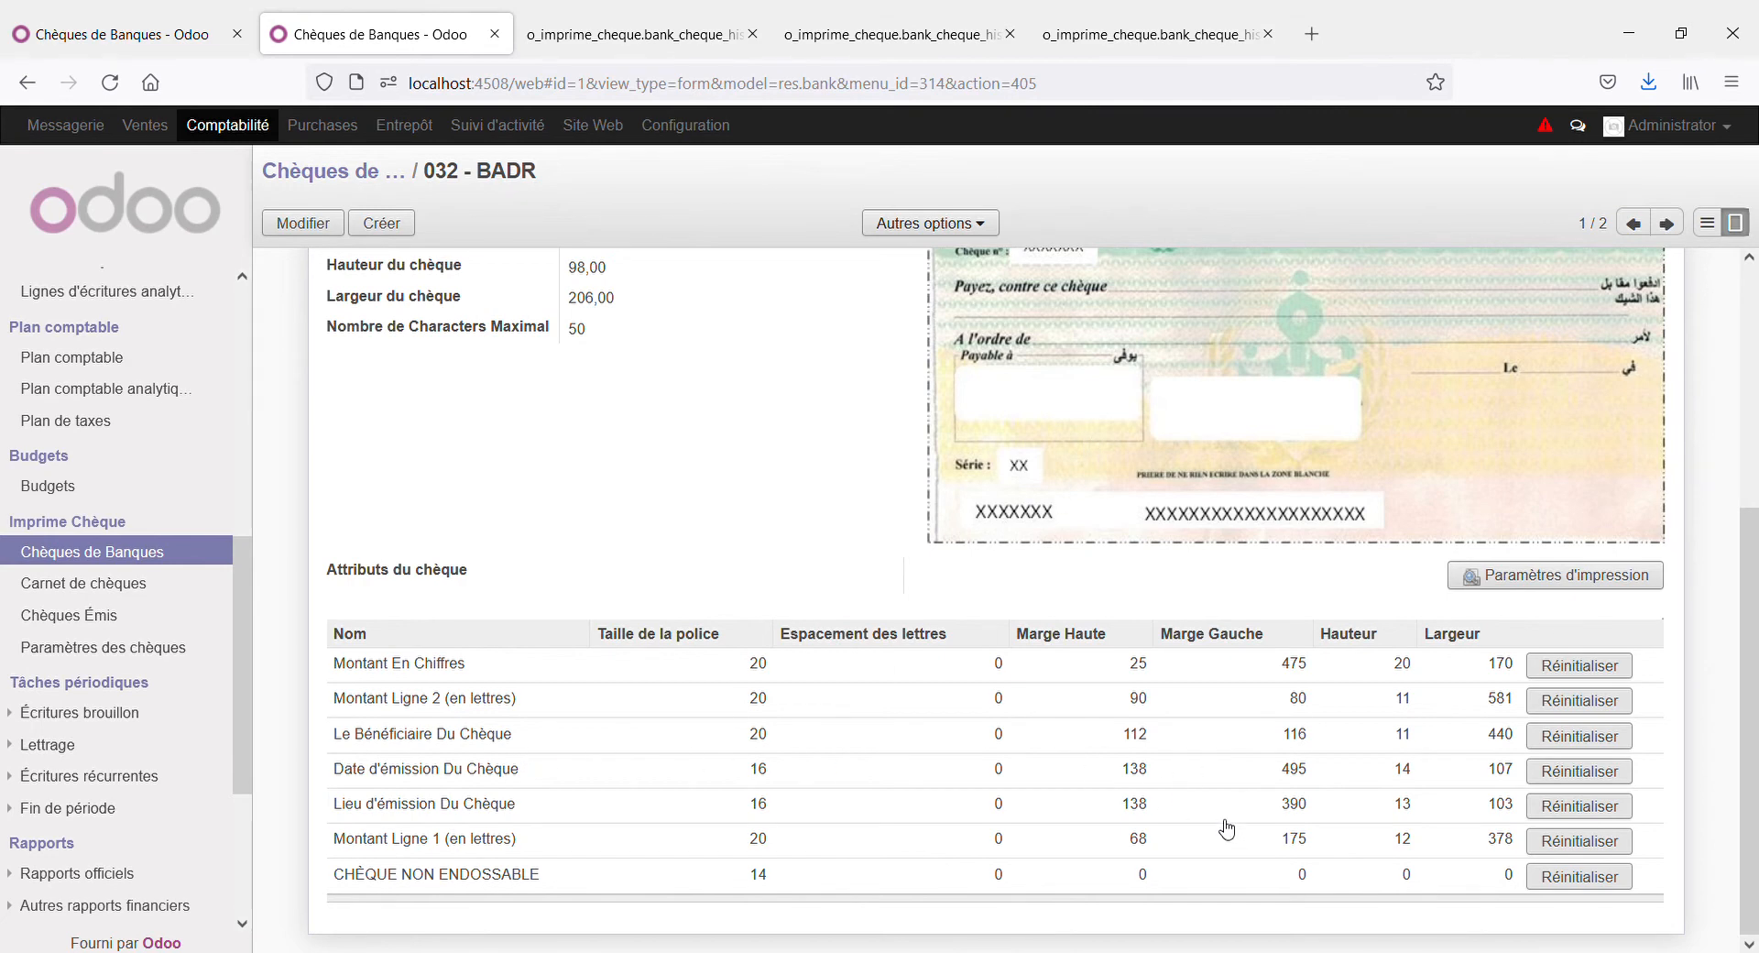
scroll(1130, 687, "up", 3)
scroll(1129, 687, "up", 1)
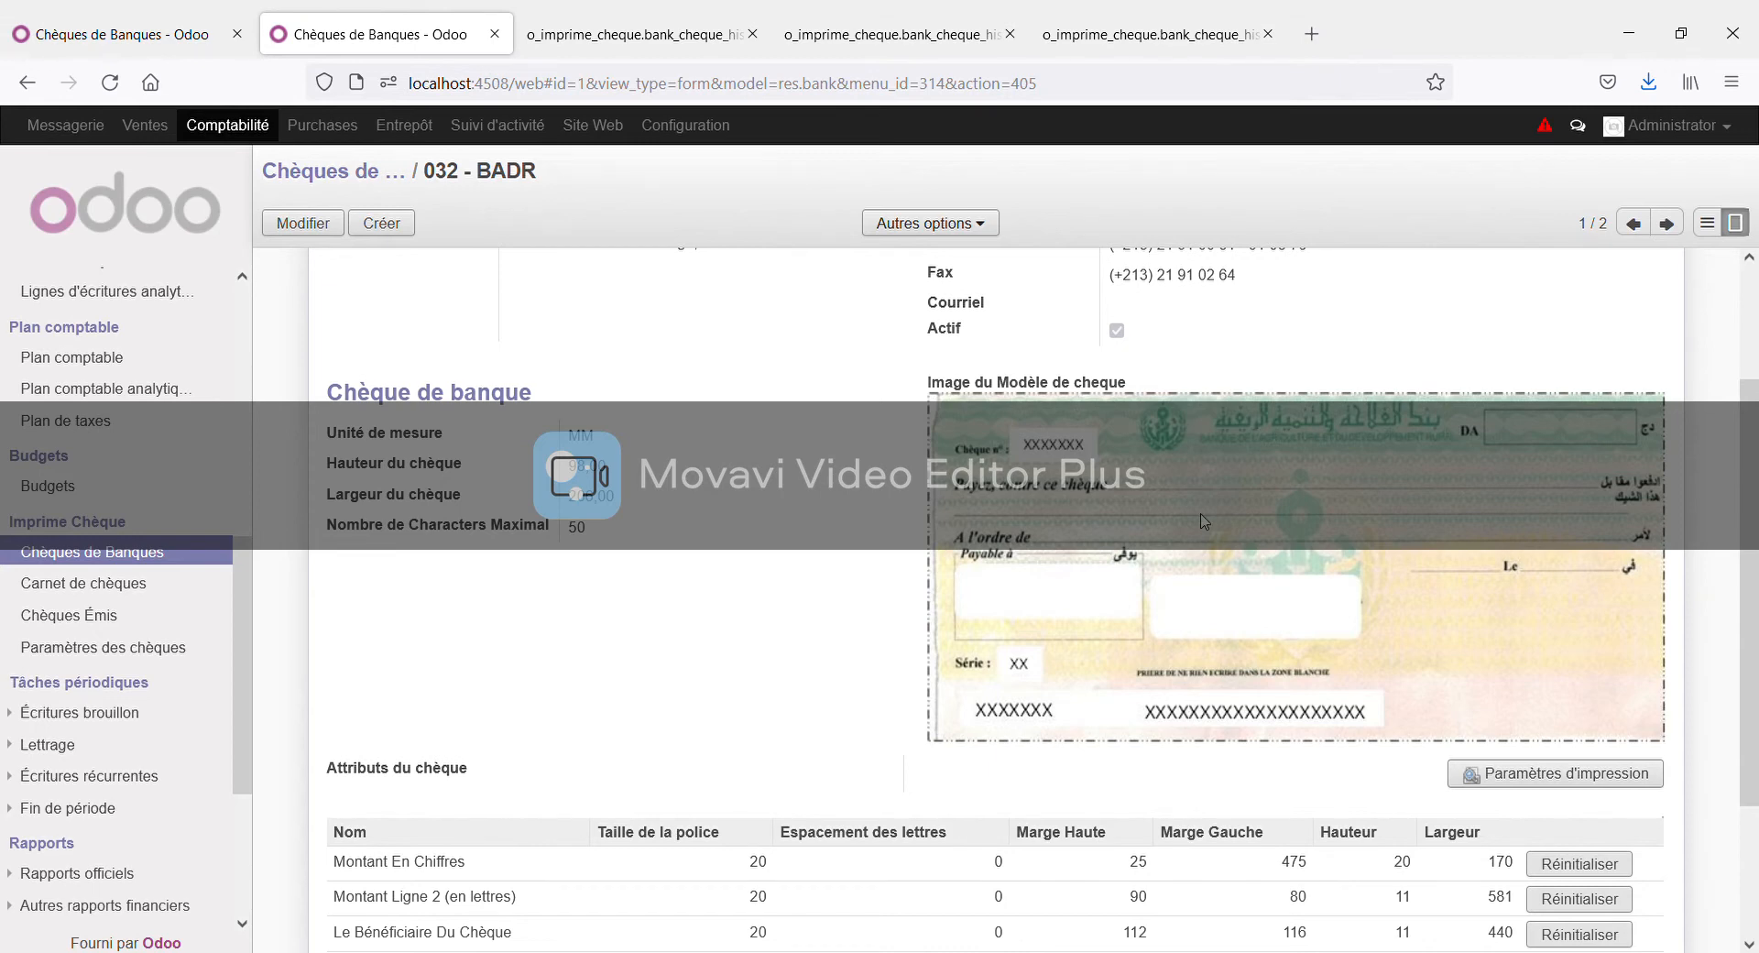
scroll(1078, 667, "down", 2)
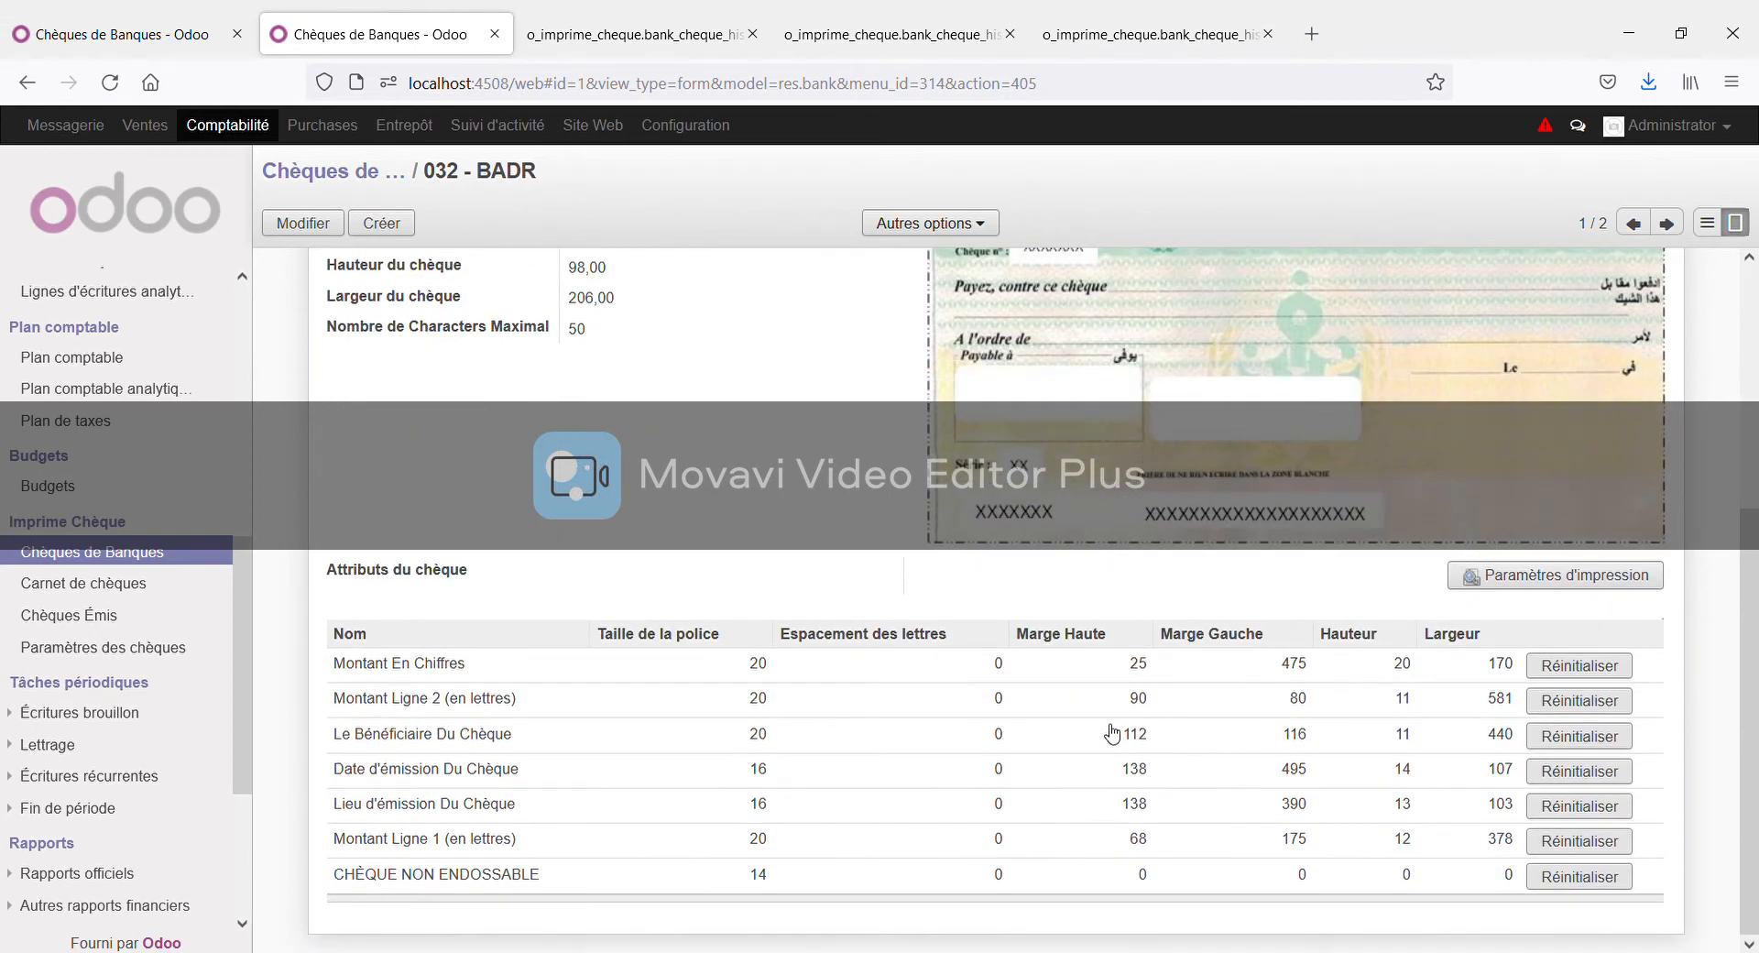
scroll(1111, 732, "up", 1)
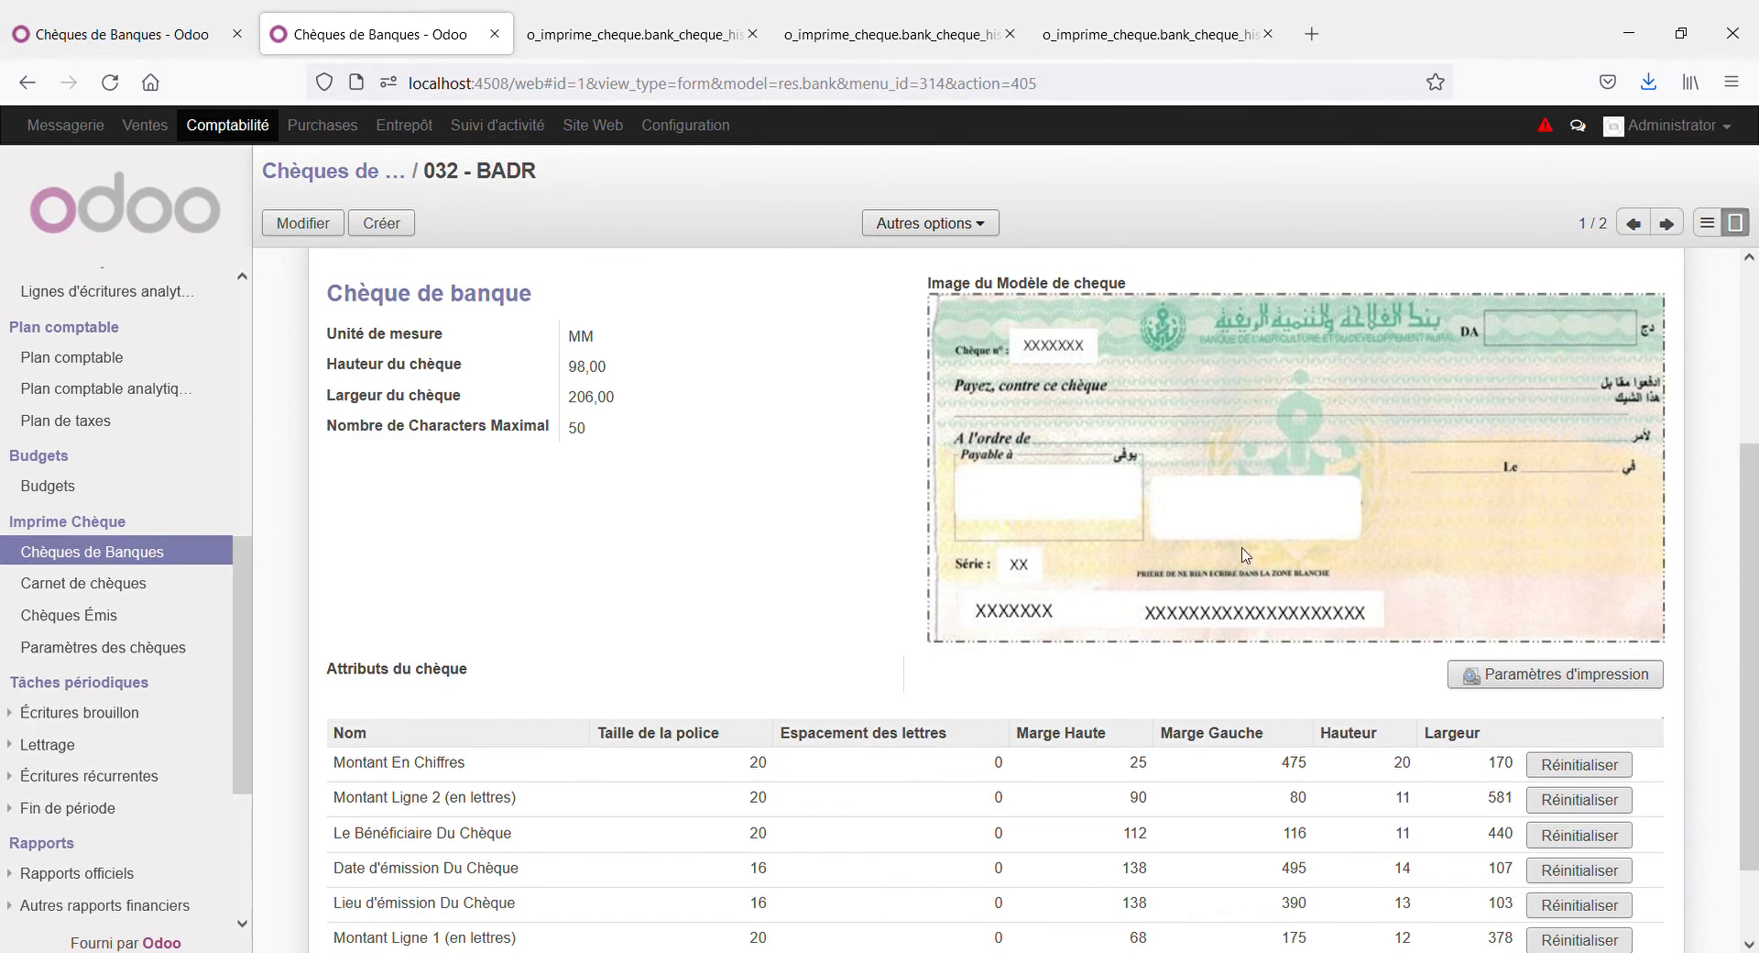
scroll(1242, 674, "down", 1)
scroll(1191, 772, "up", 1)
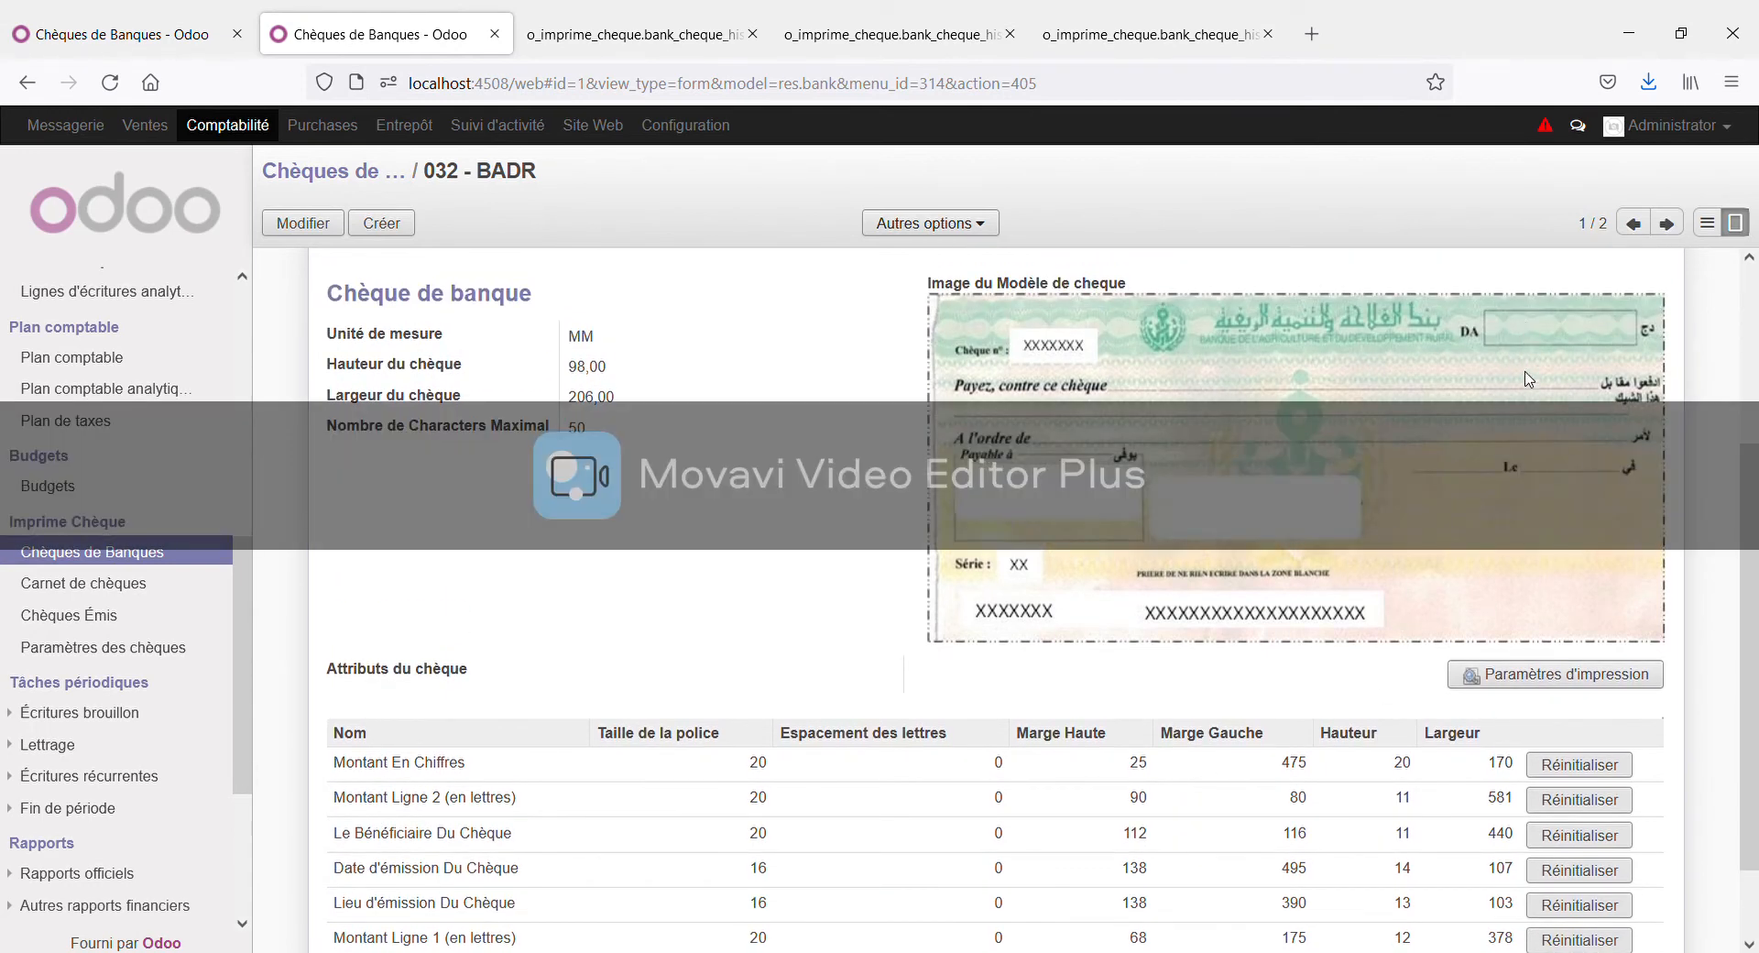
Open the print settings (Paramètres d'impression) of the BADR cheque and review the digitised specimen and its attribute positions.
left_click(1507, 682)
scroll(408, 499, "down", 1)
scroll(413, 500, "down", 3)
scroll(625, 744, "up", 3)
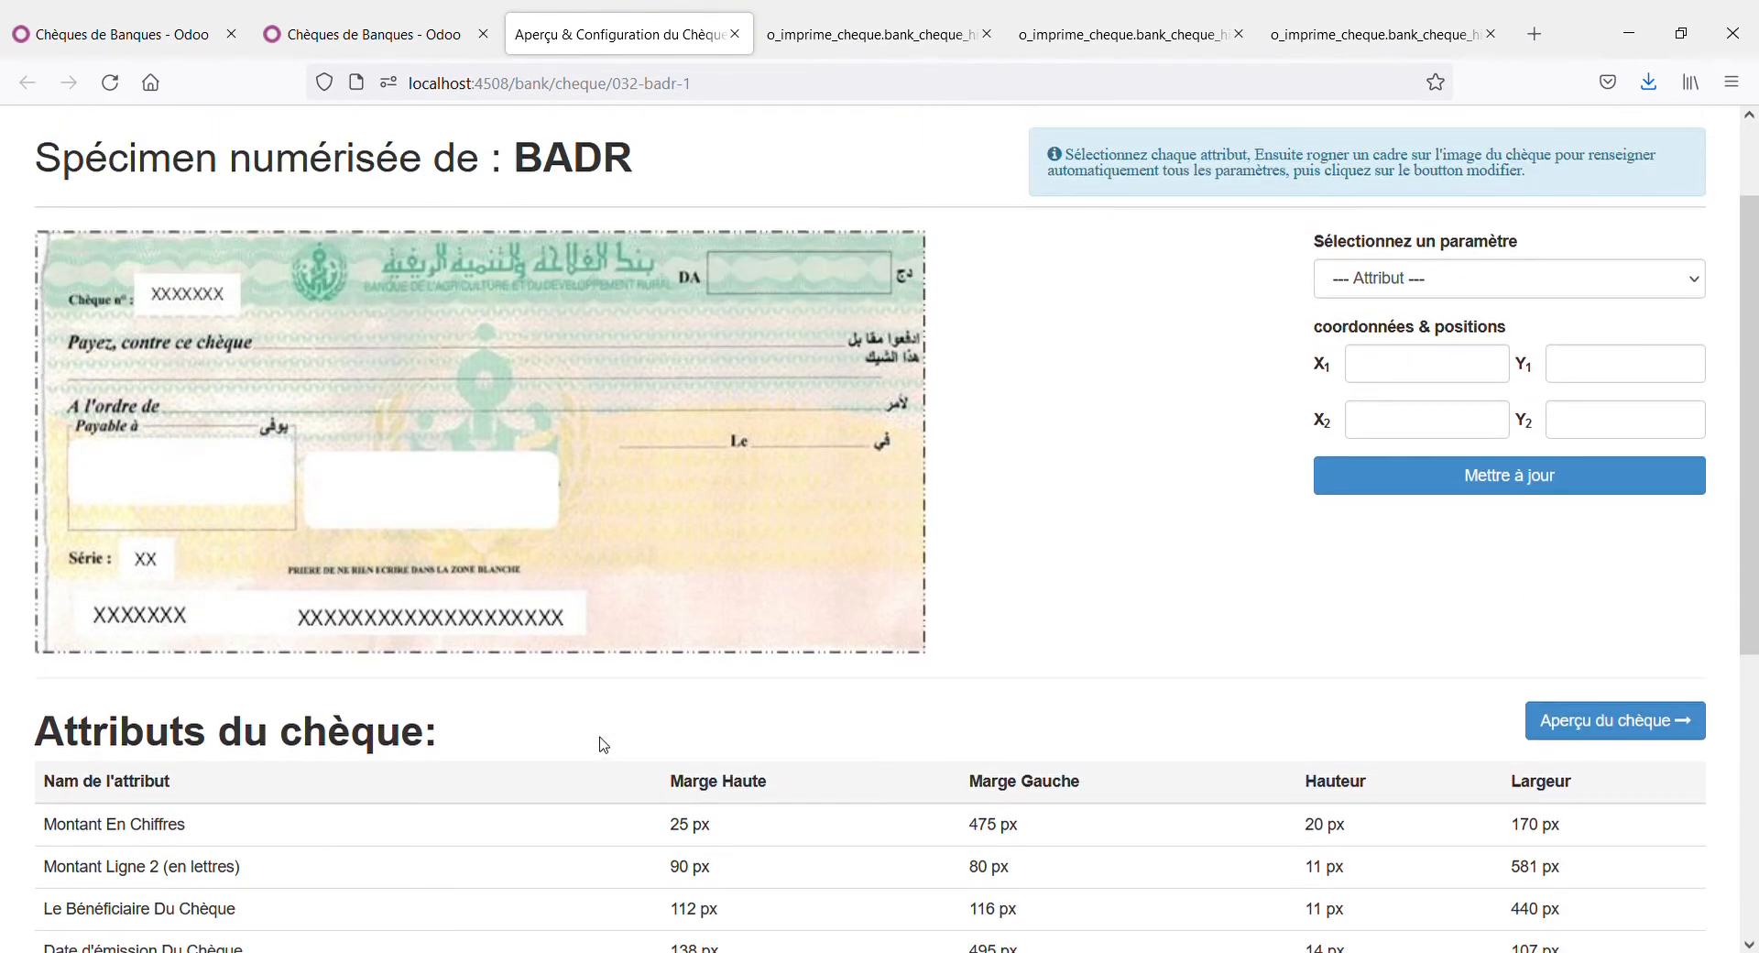
scroll(613, 738, "down", 3)
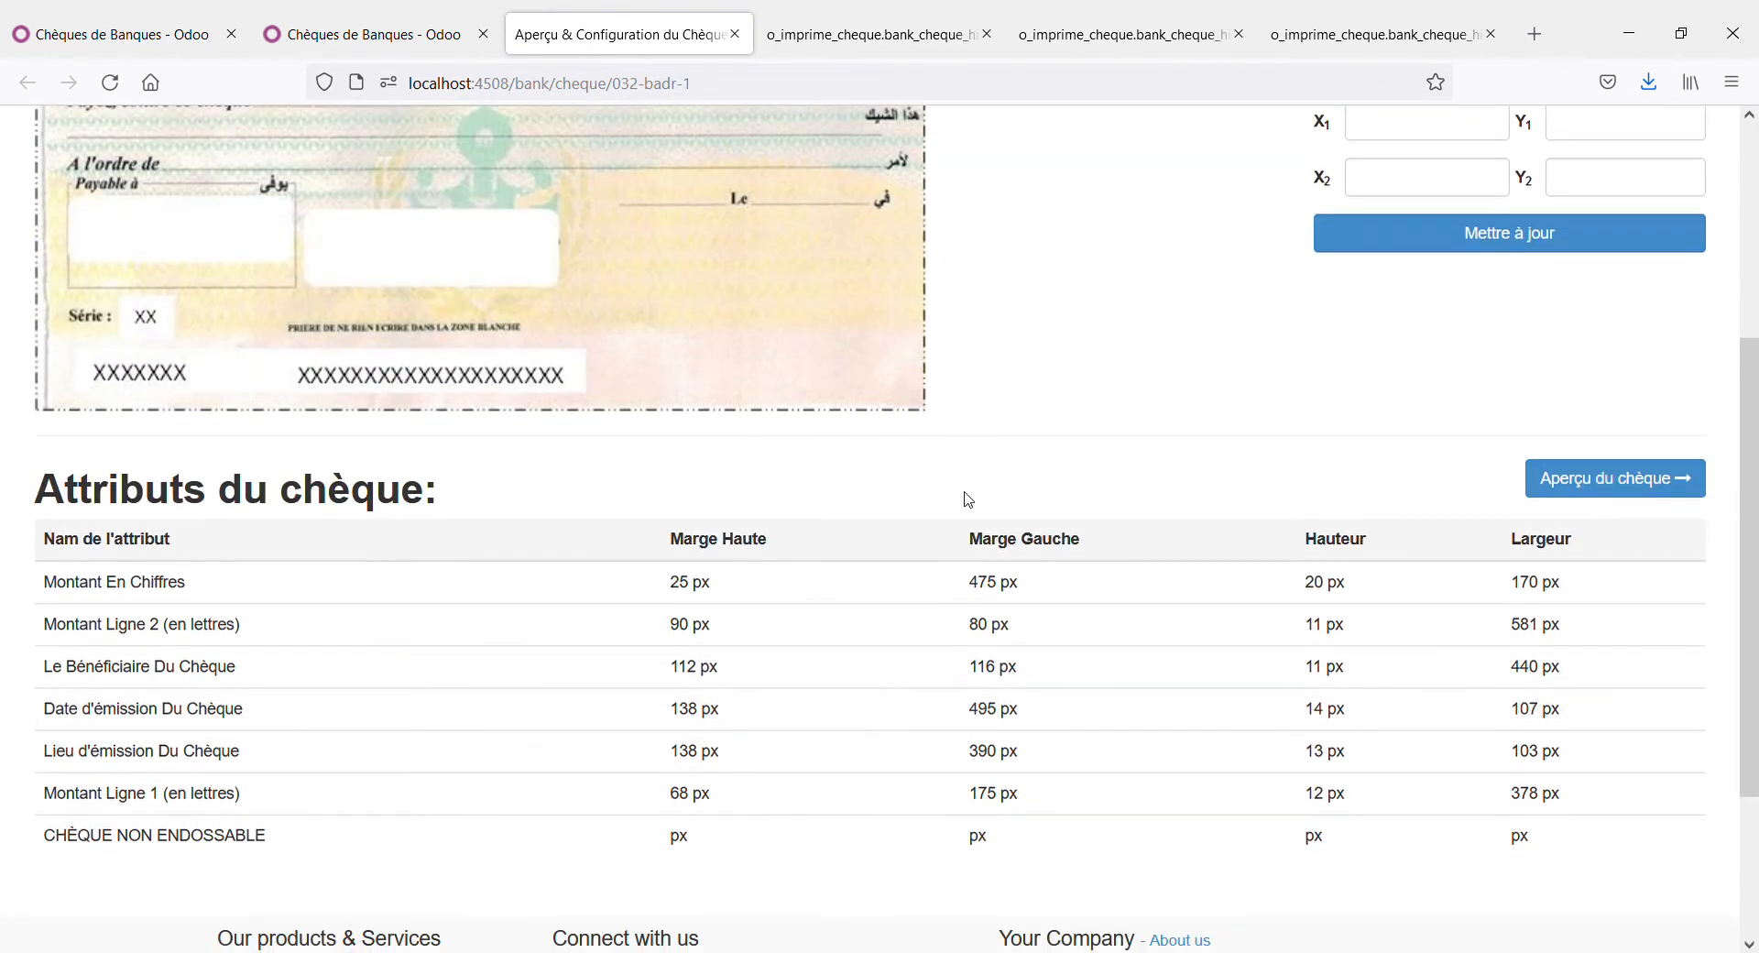
scroll(1133, 669, "up", 2)
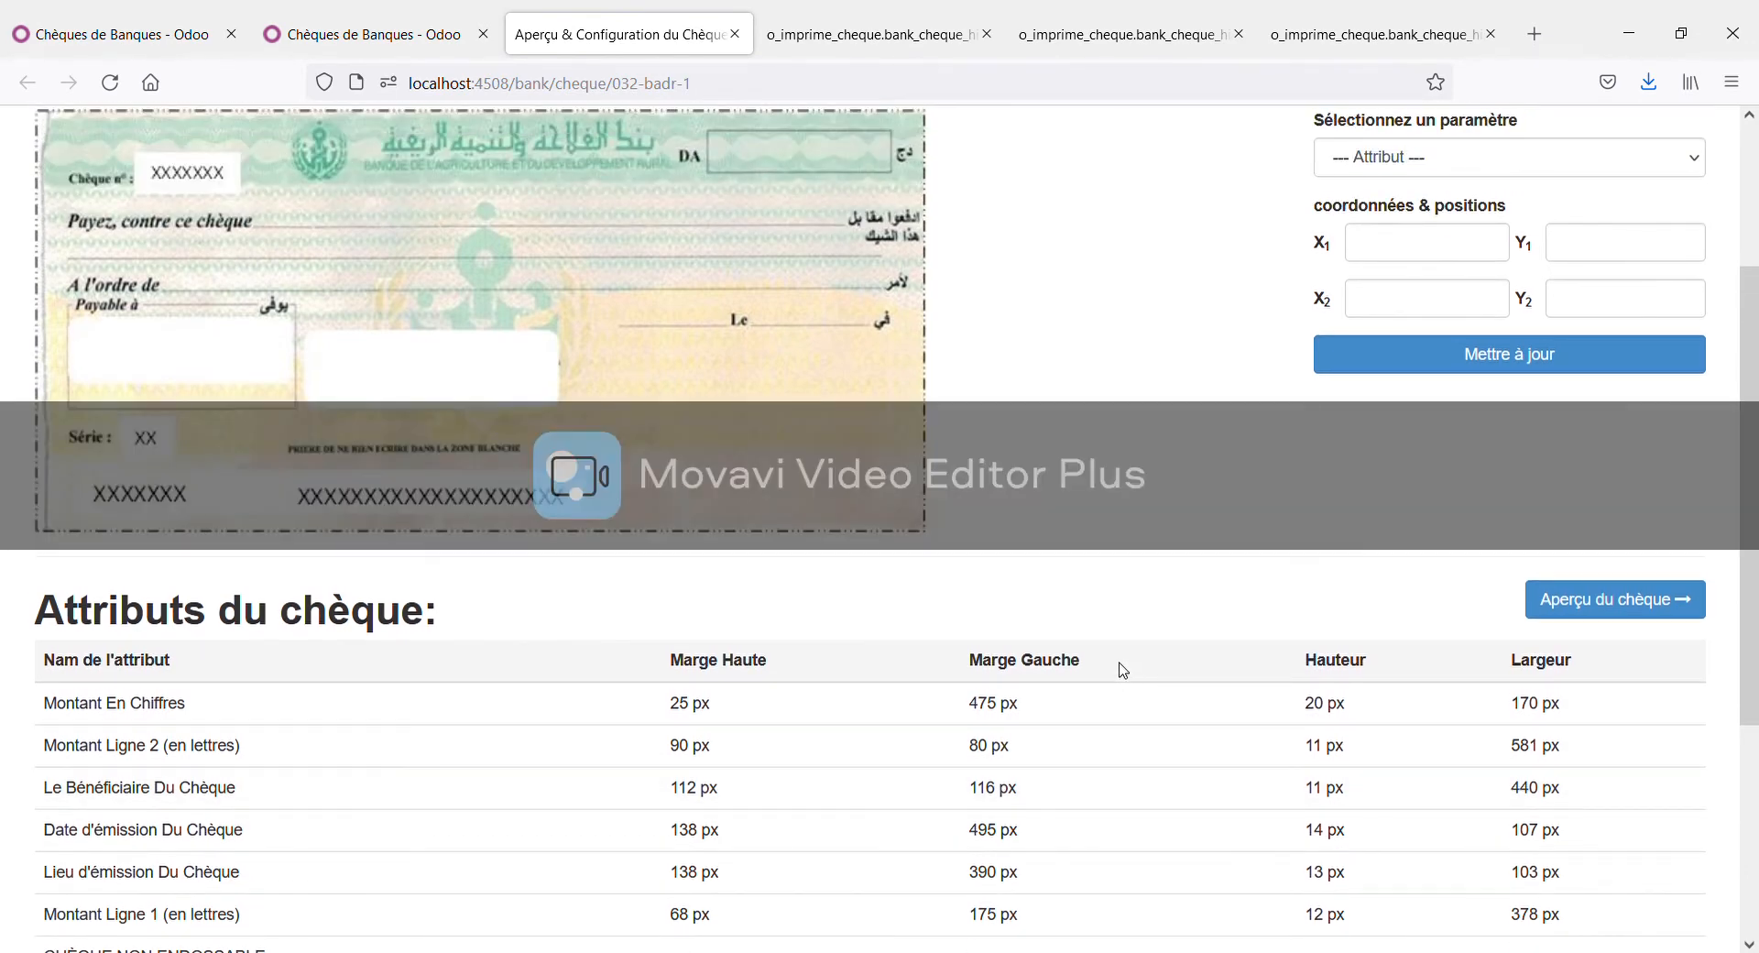
scroll(1123, 669, "up", 2)
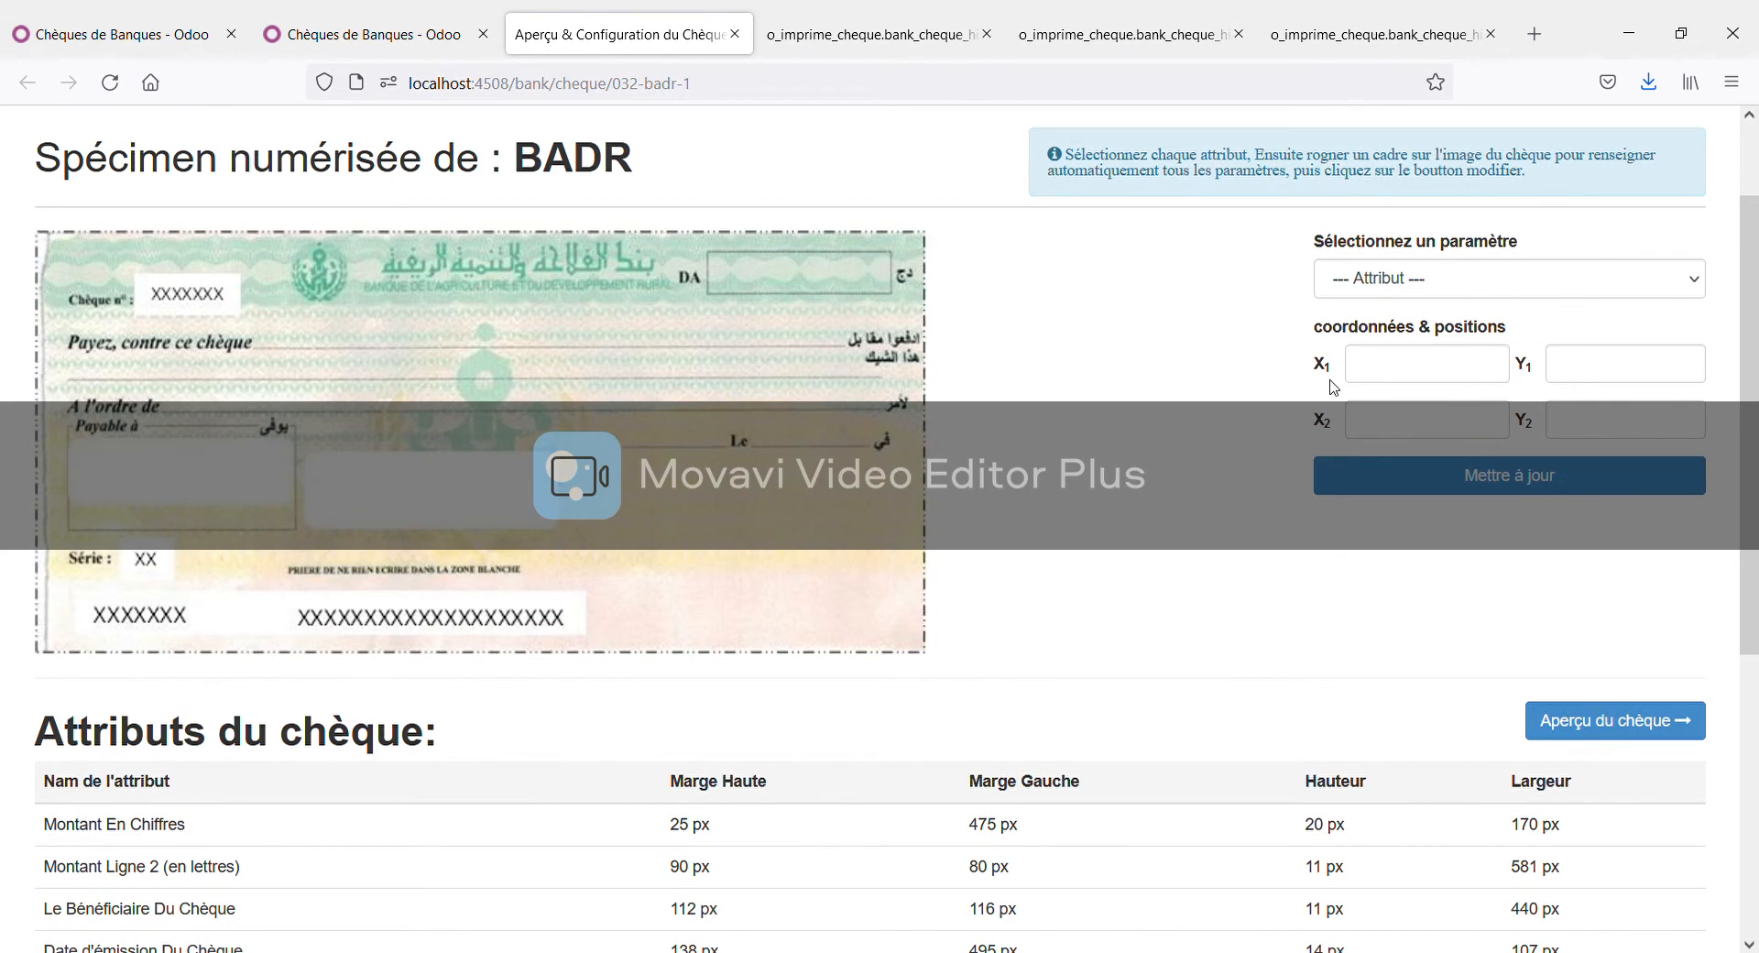
Select the CHÈQUE NON ENDOSSABLE attribute and frame its zone in the specimen's lower-right area, from about (510, 312) to (732, 340).
left_click(1390, 275)
left_click(1400, 519)
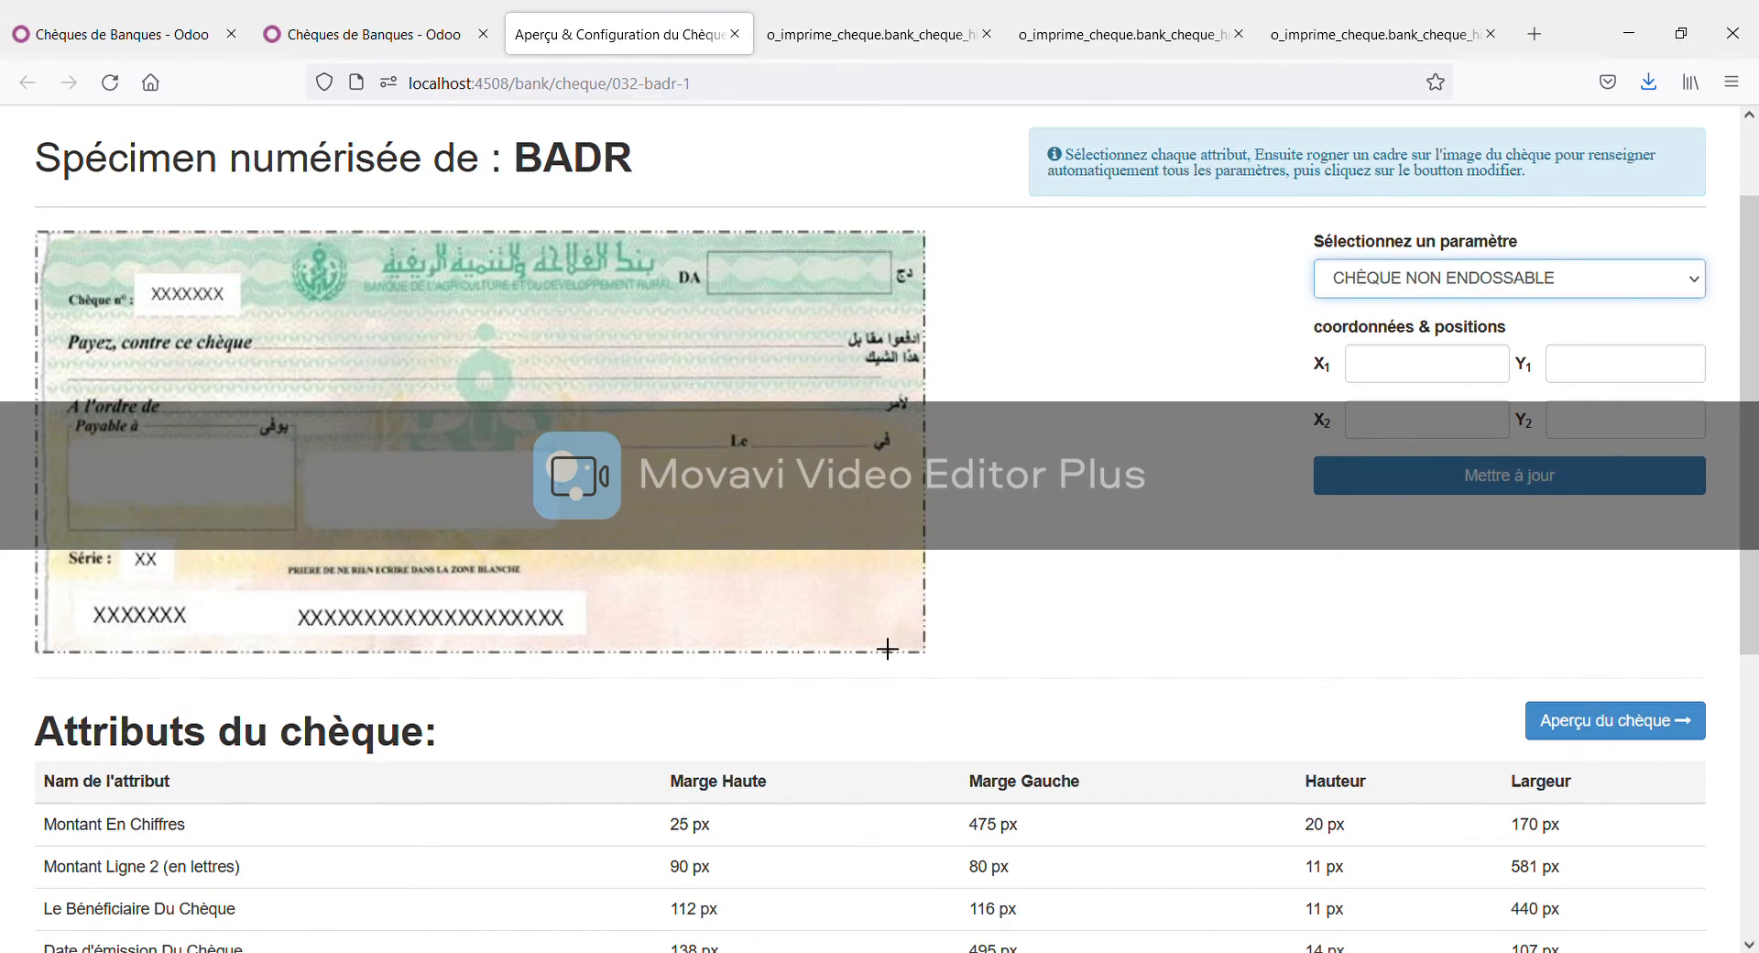
scroll(687, 615, "down", 2)
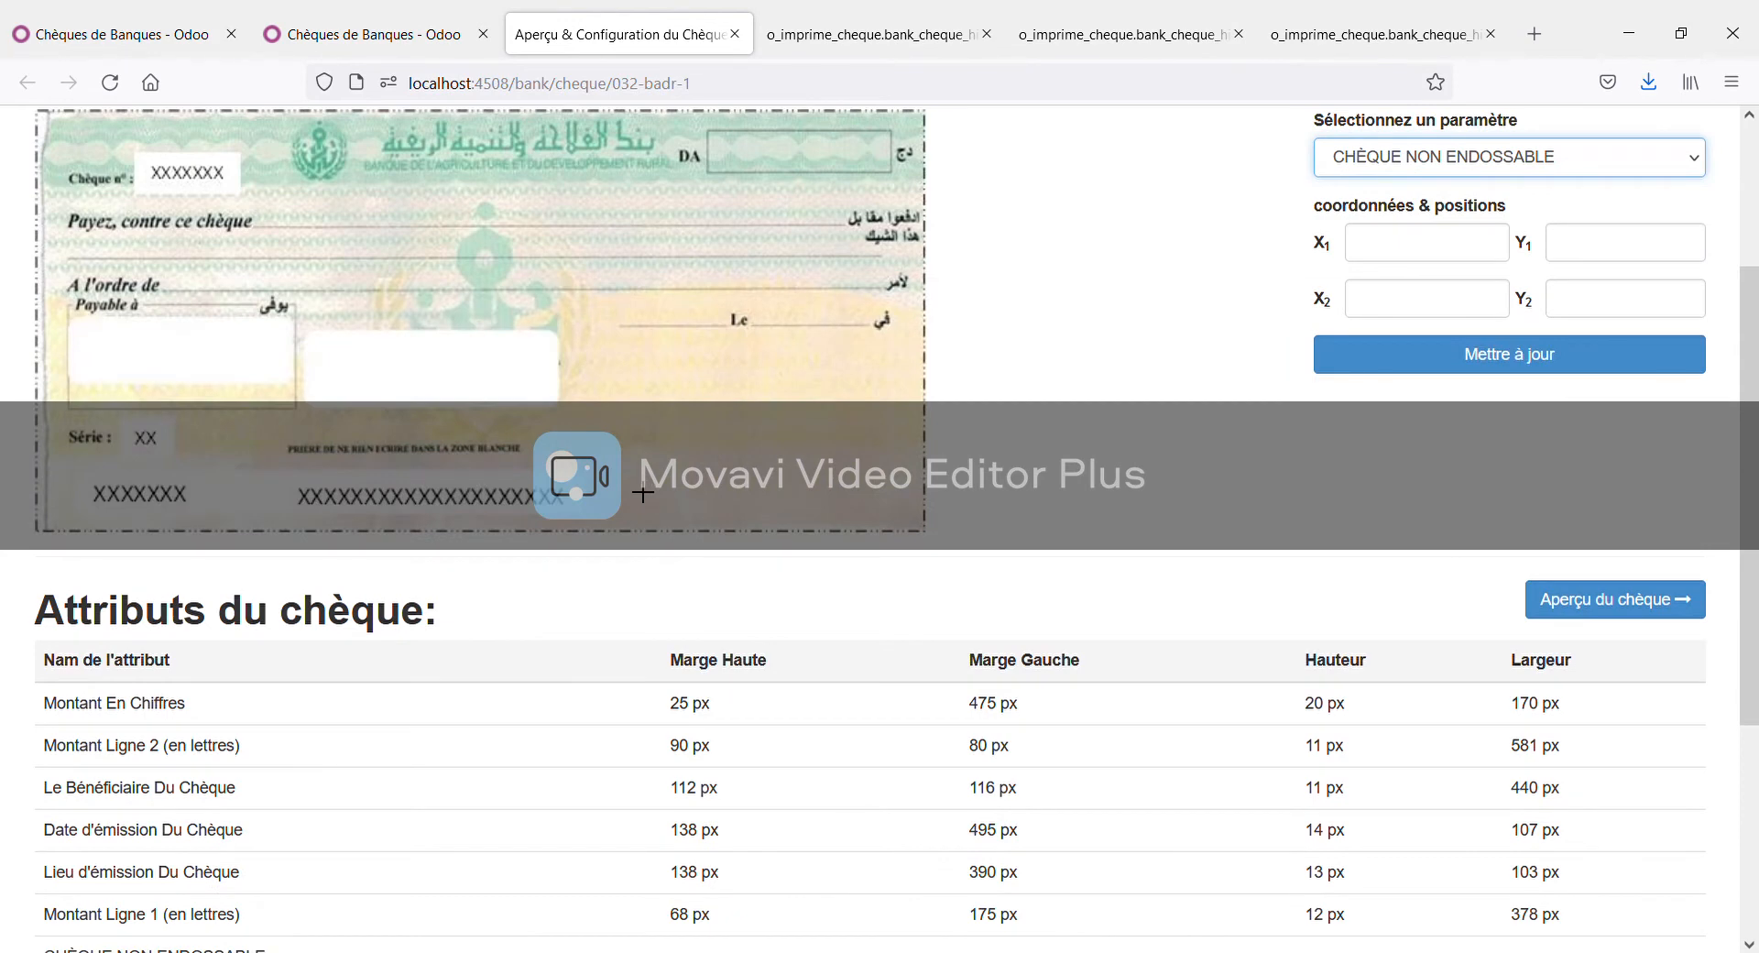
left_click_drag(619, 467, 887, 514)
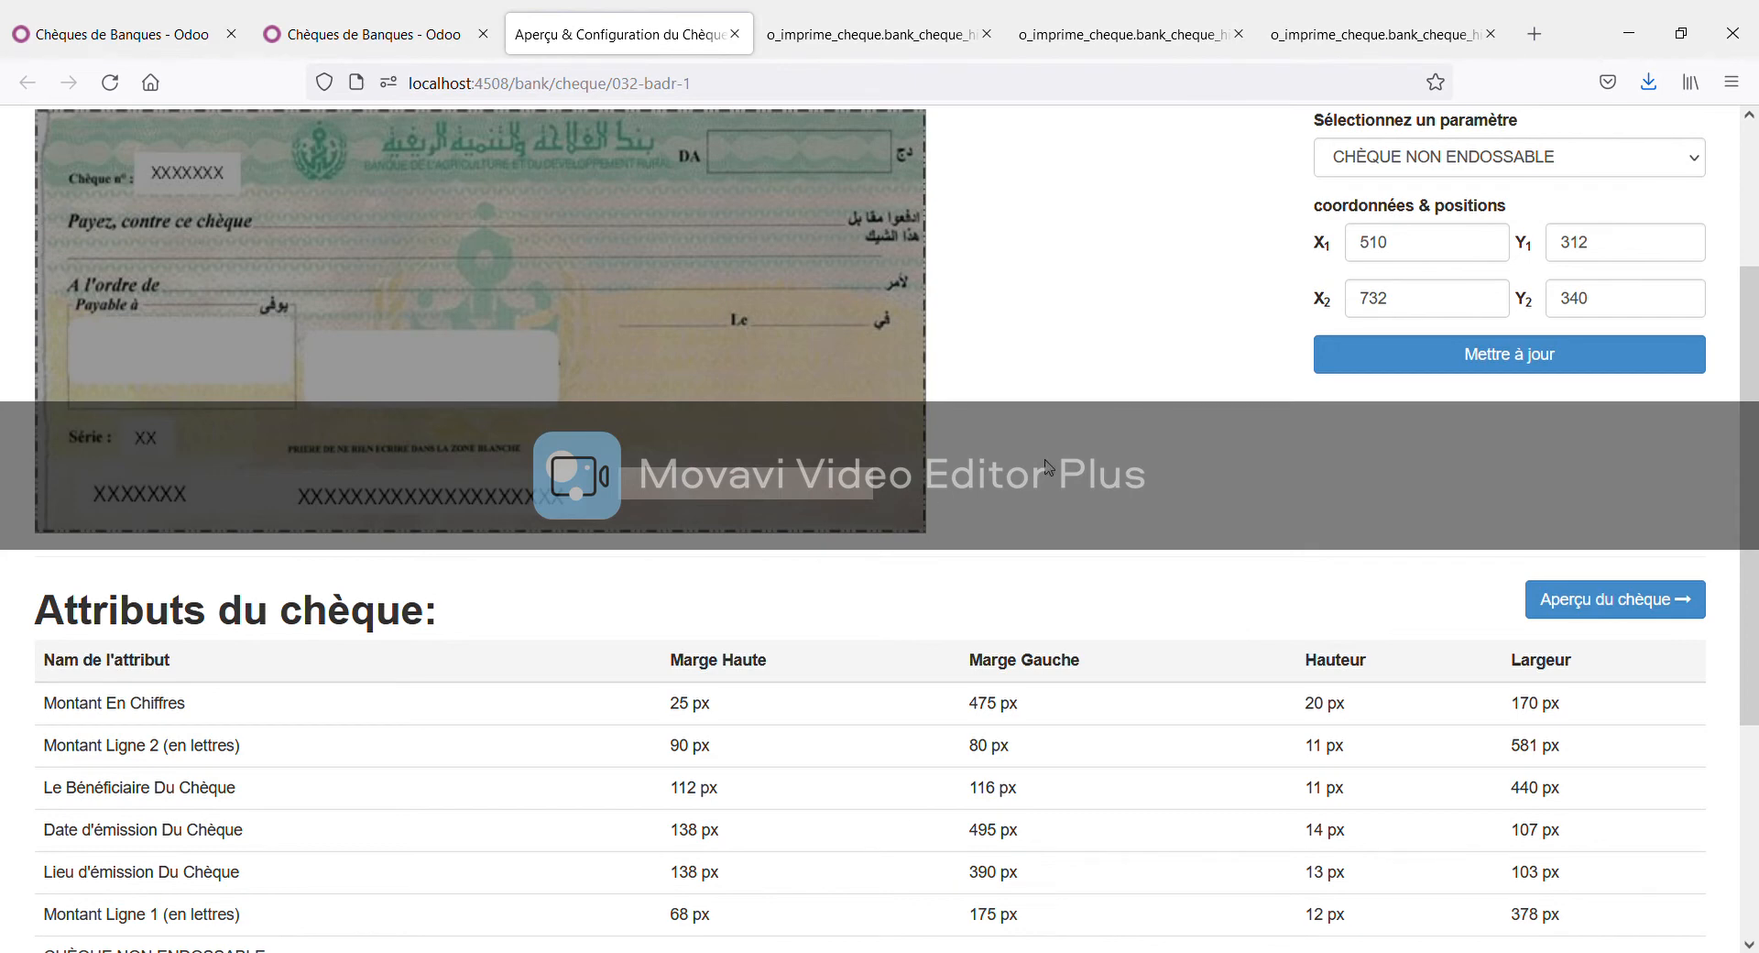
Select the Montant En Chiffres attribute and frame the DA amount box on the specimen, from about (596, 21) to (744, 55).
left_click(1381, 174)
left_click(1398, 238)
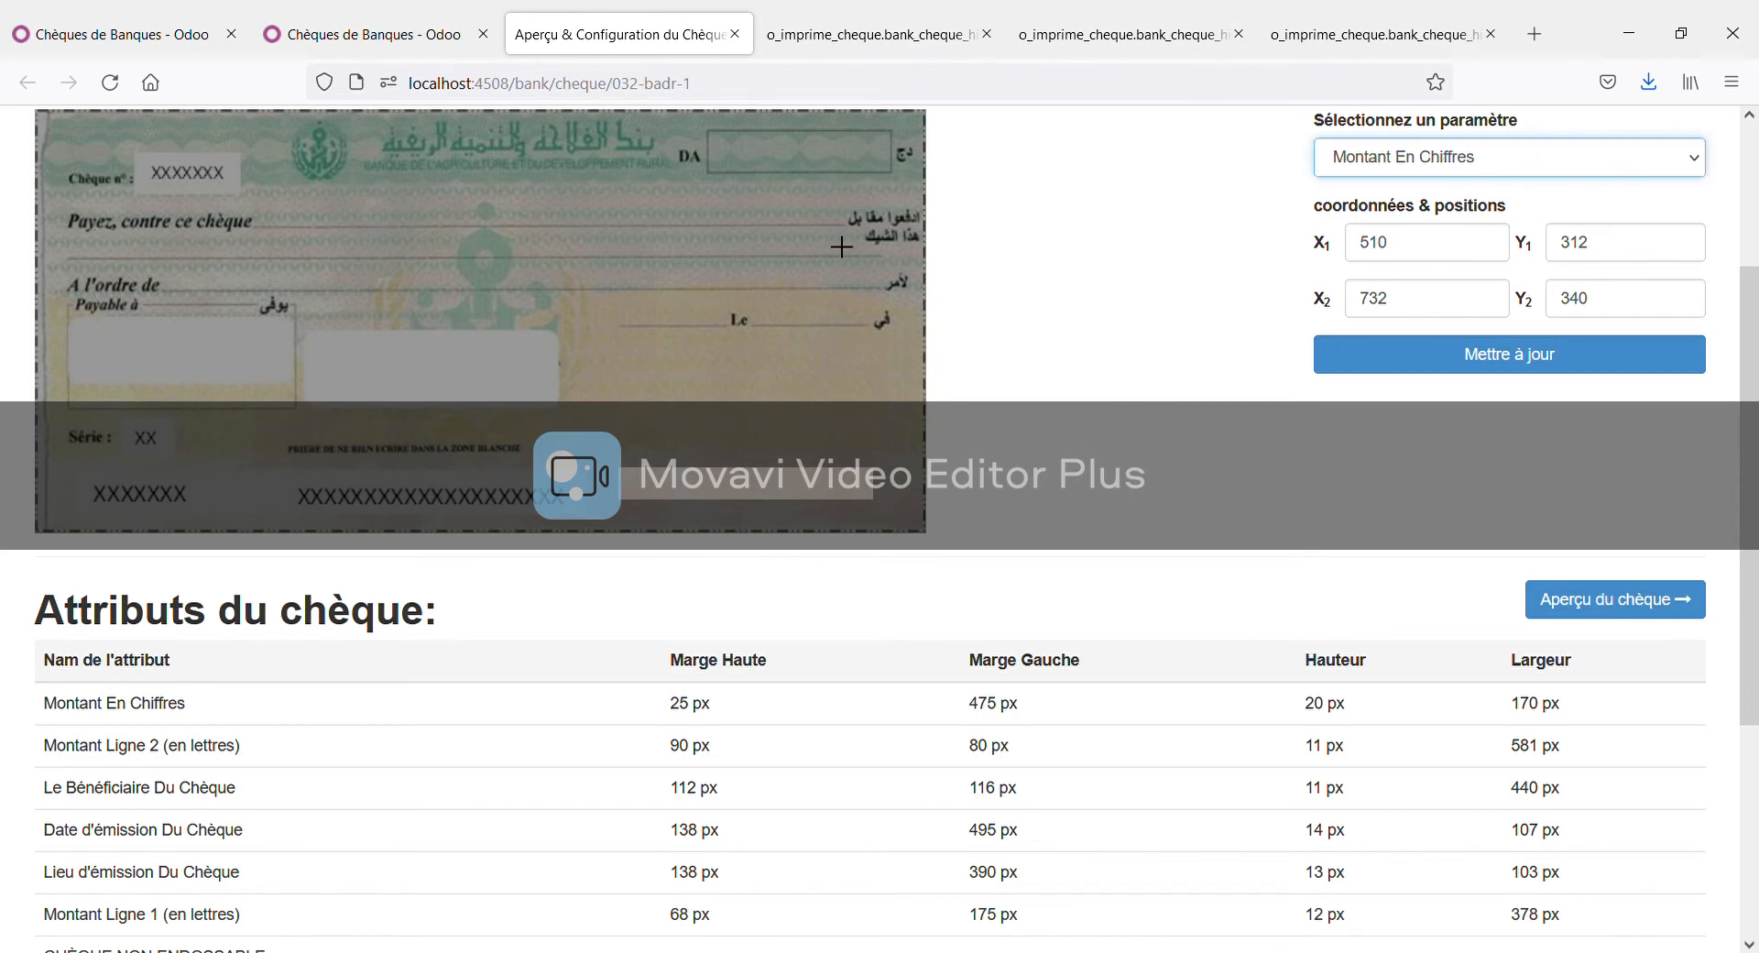
scroll(751, 181, "up", 1)
left_click_drag(732, 269, 901, 308)
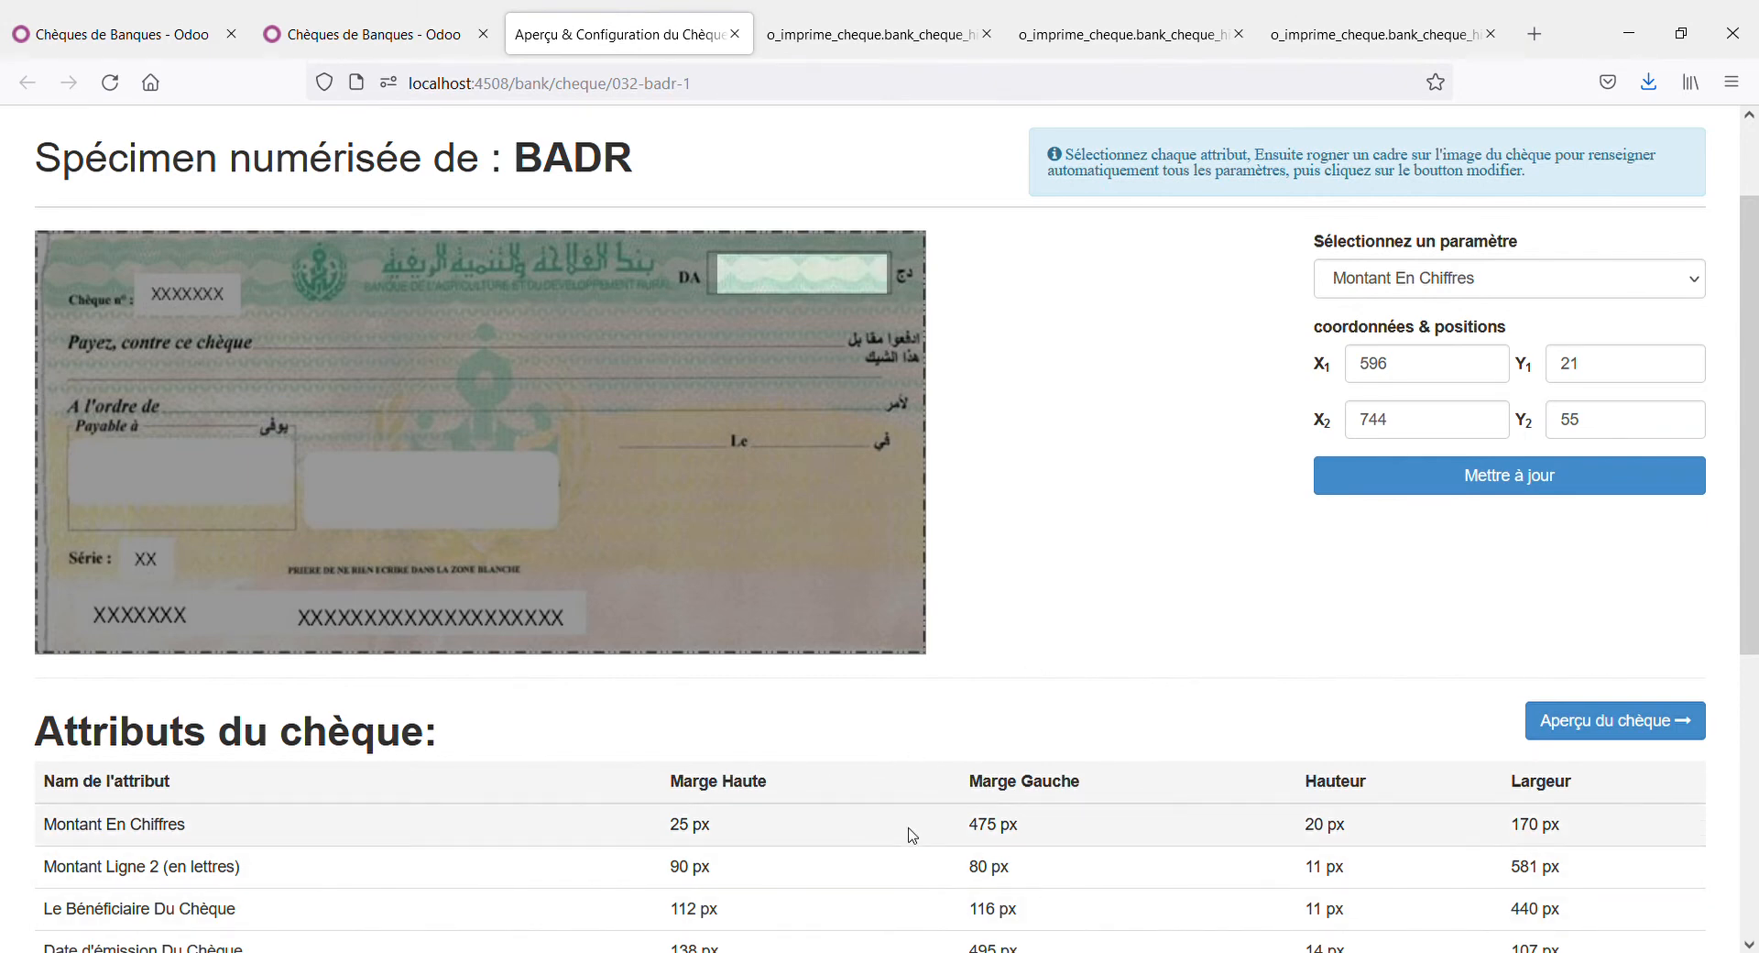
Select Montant Ligne 1 (en lettres) and frame the line after "Payez, contre ce chèque", from about (197, 83) to (695, 103).
left_click(1431, 286)
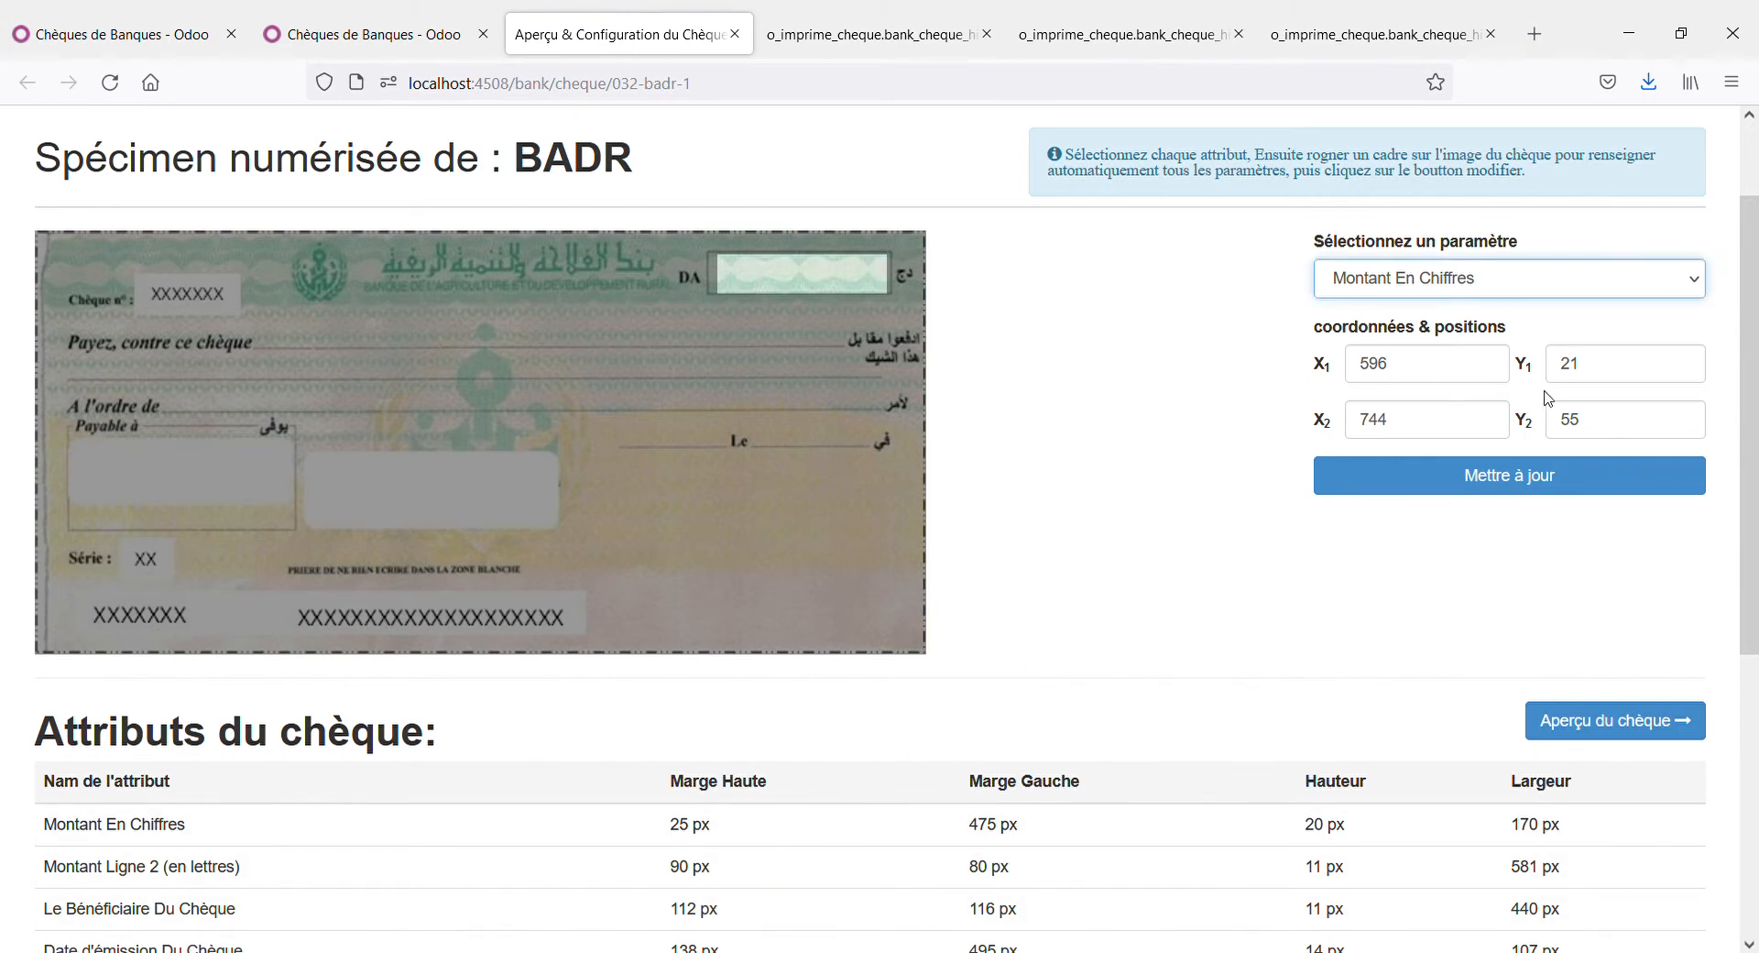
key("Down")
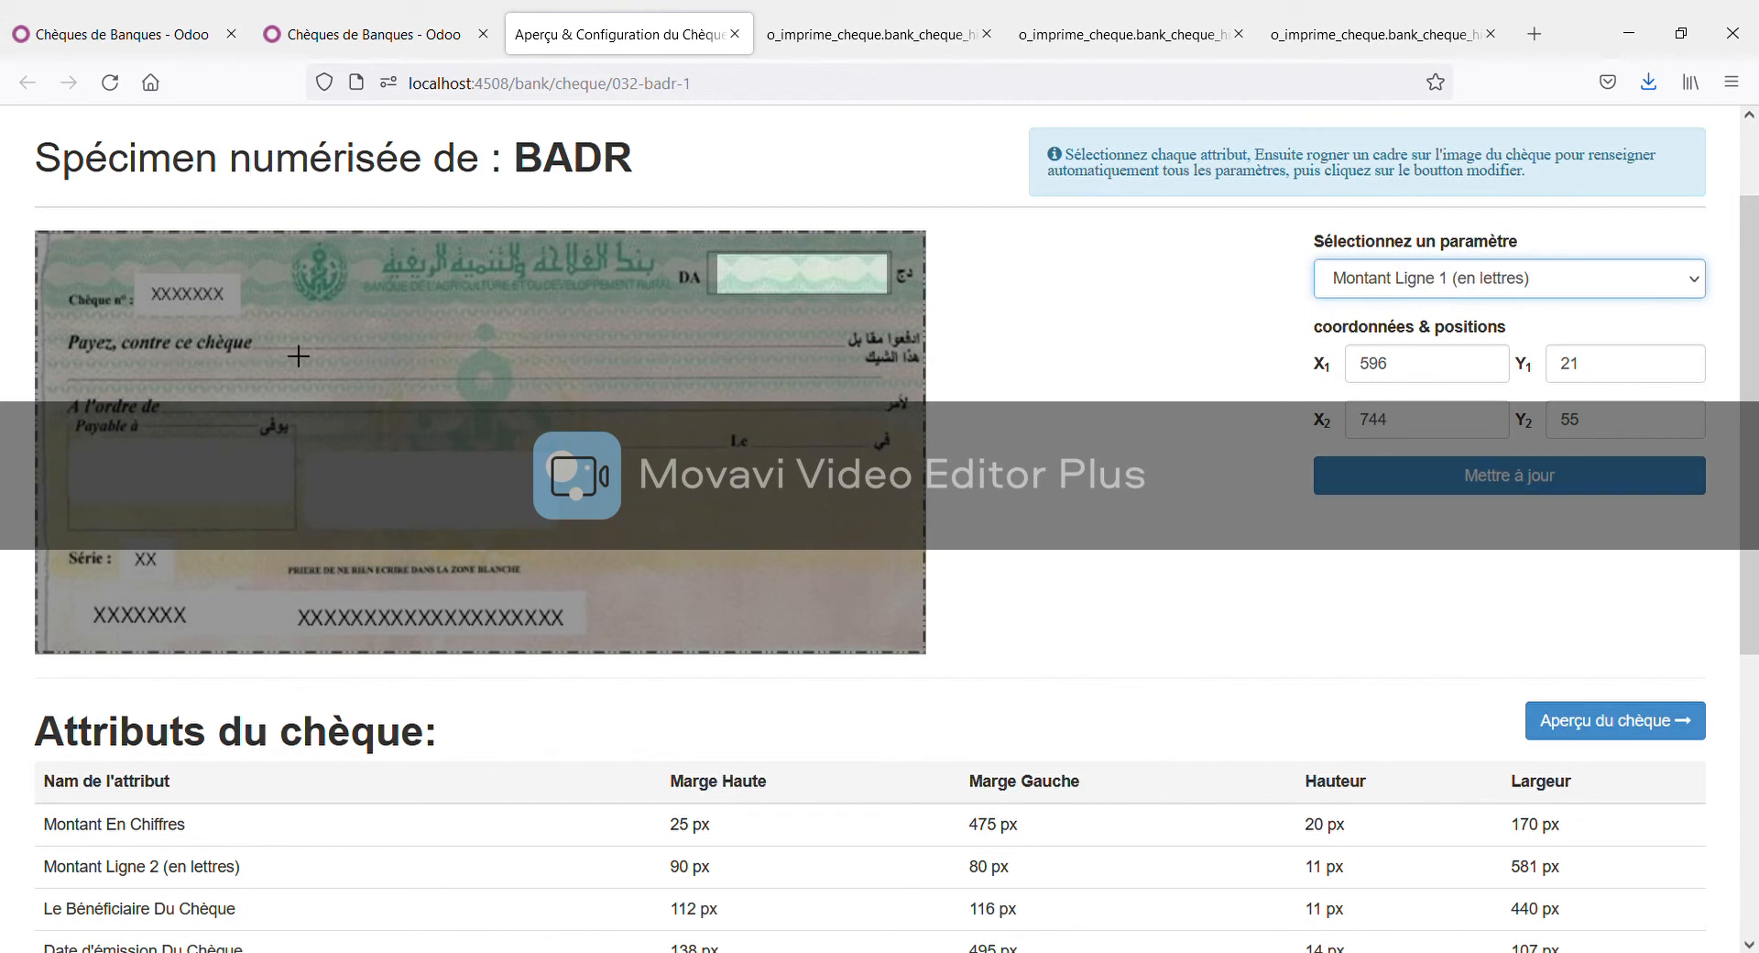
mouse_move(261, 327)
left_mouse_down()
mouse_move(331, 356)
mouse_move(726, 374)
mouse_move(830, 348)
left_mouse_up()
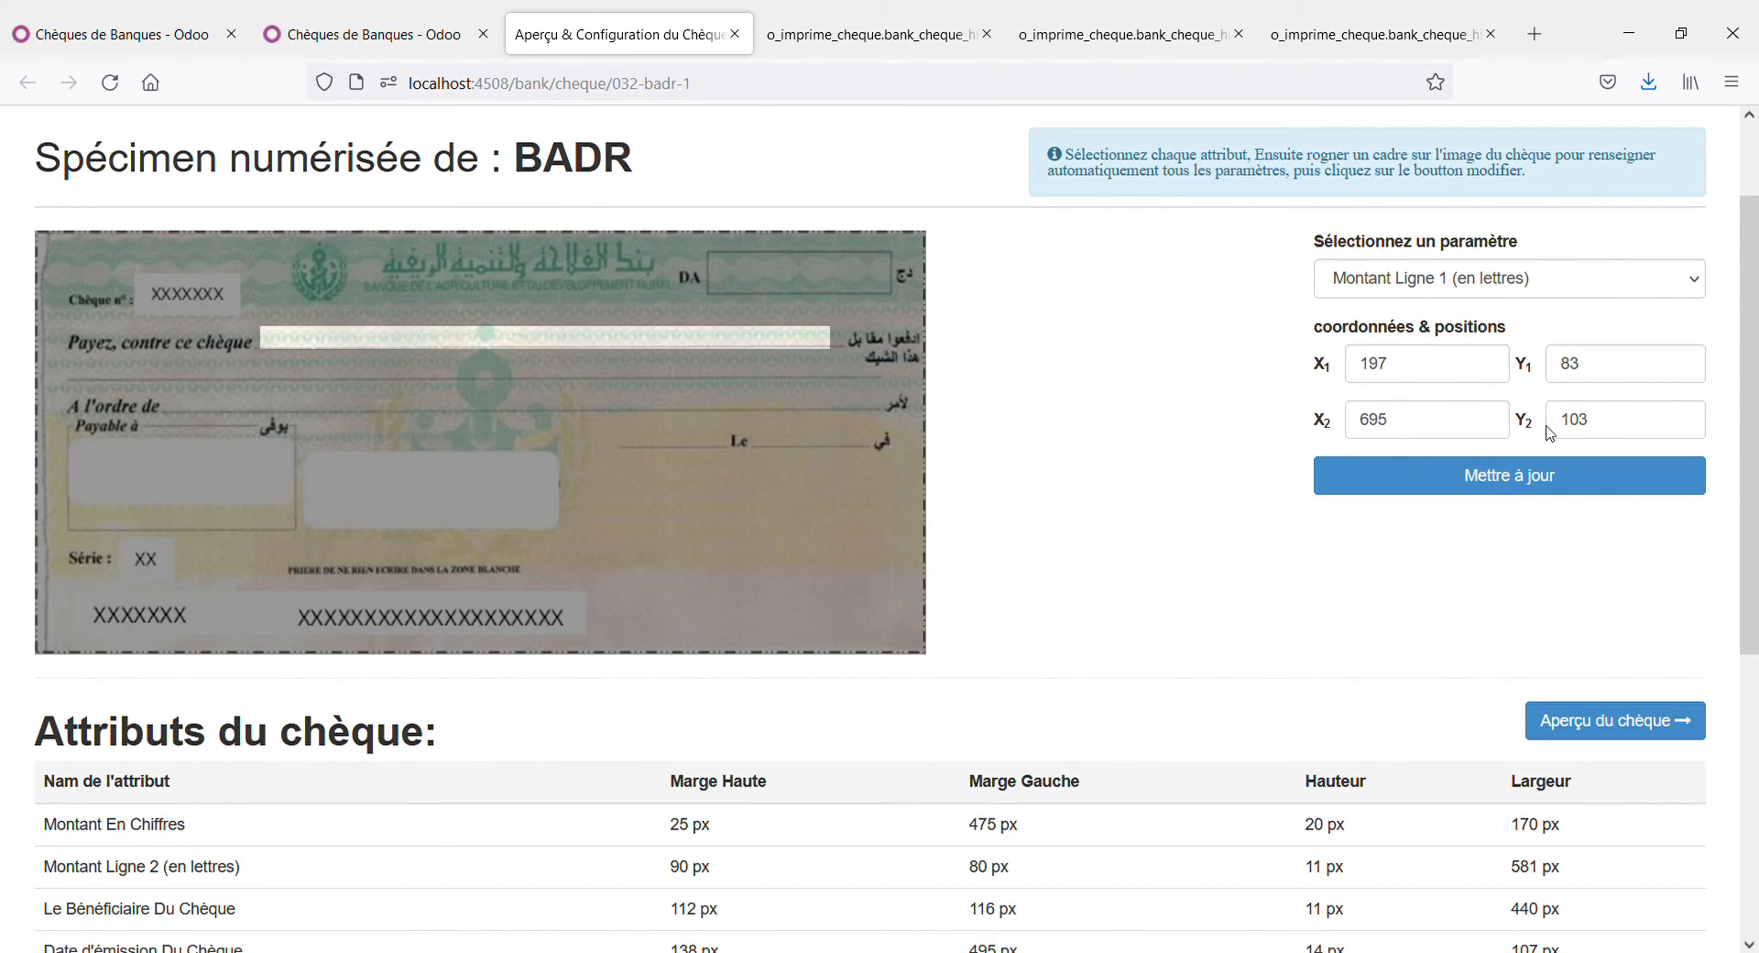
Select the Date d'émission Du Chèque attribute and frame a zone below the first amount line, from about (149, 123) to (541, 141).
left_click(1399, 288)
left_click(1419, 435)
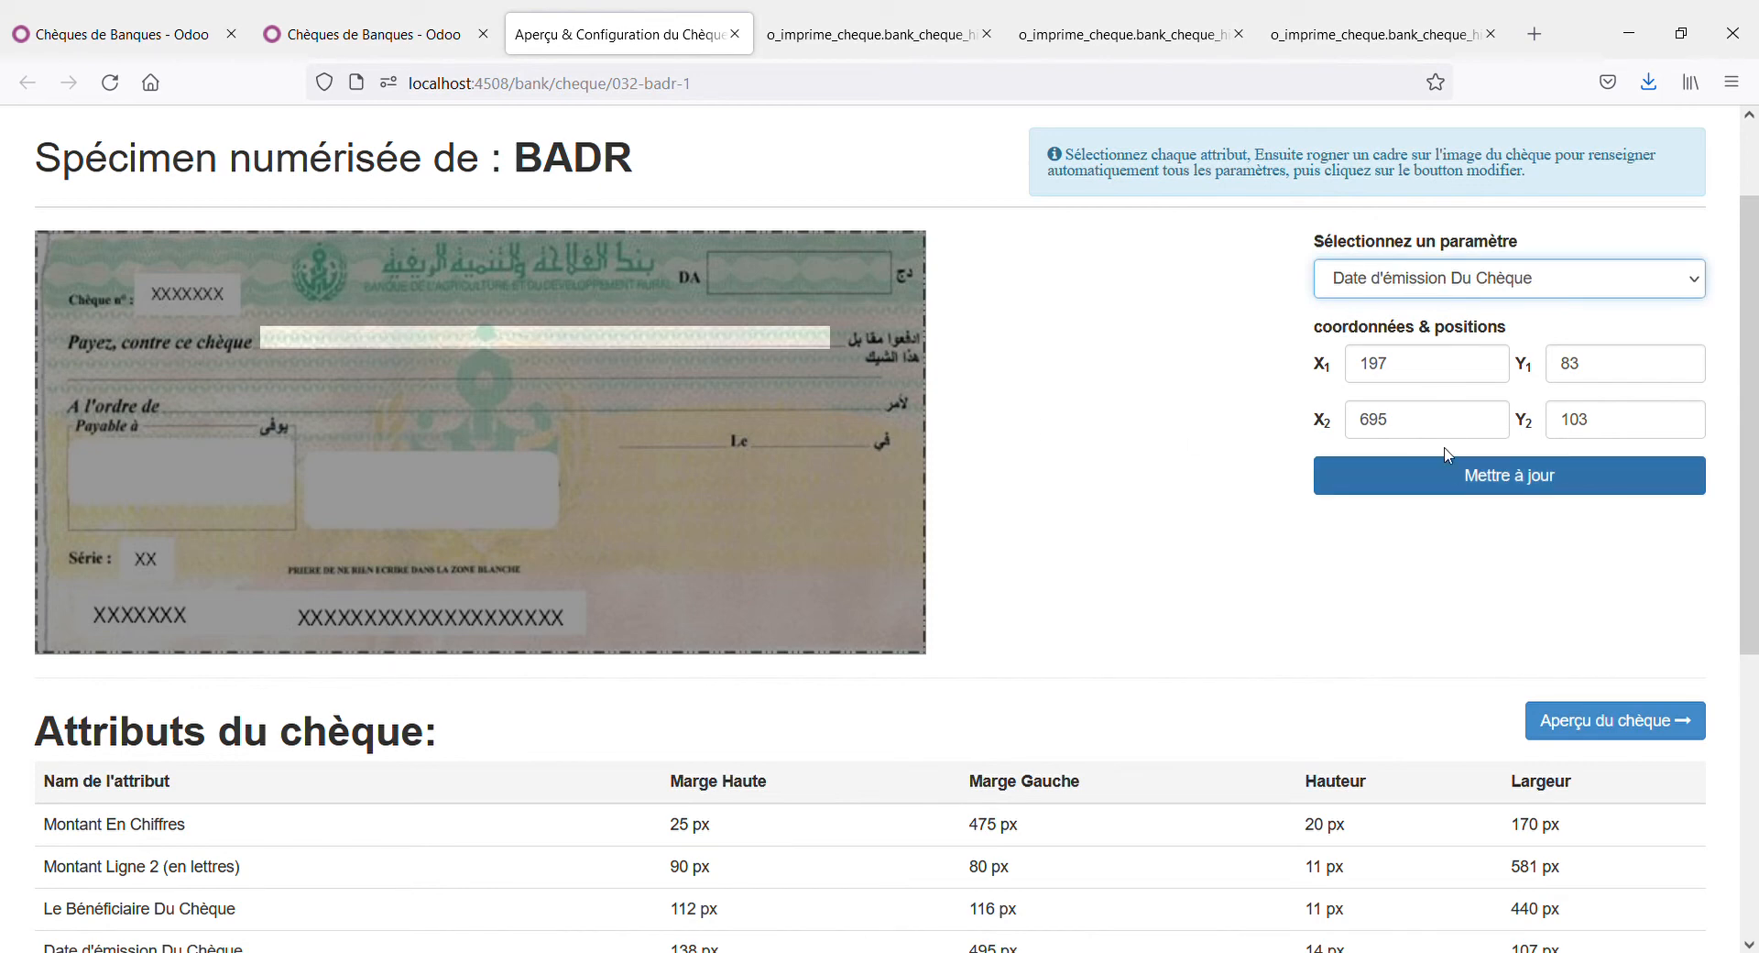
left_click_drag(205, 372, 654, 392)
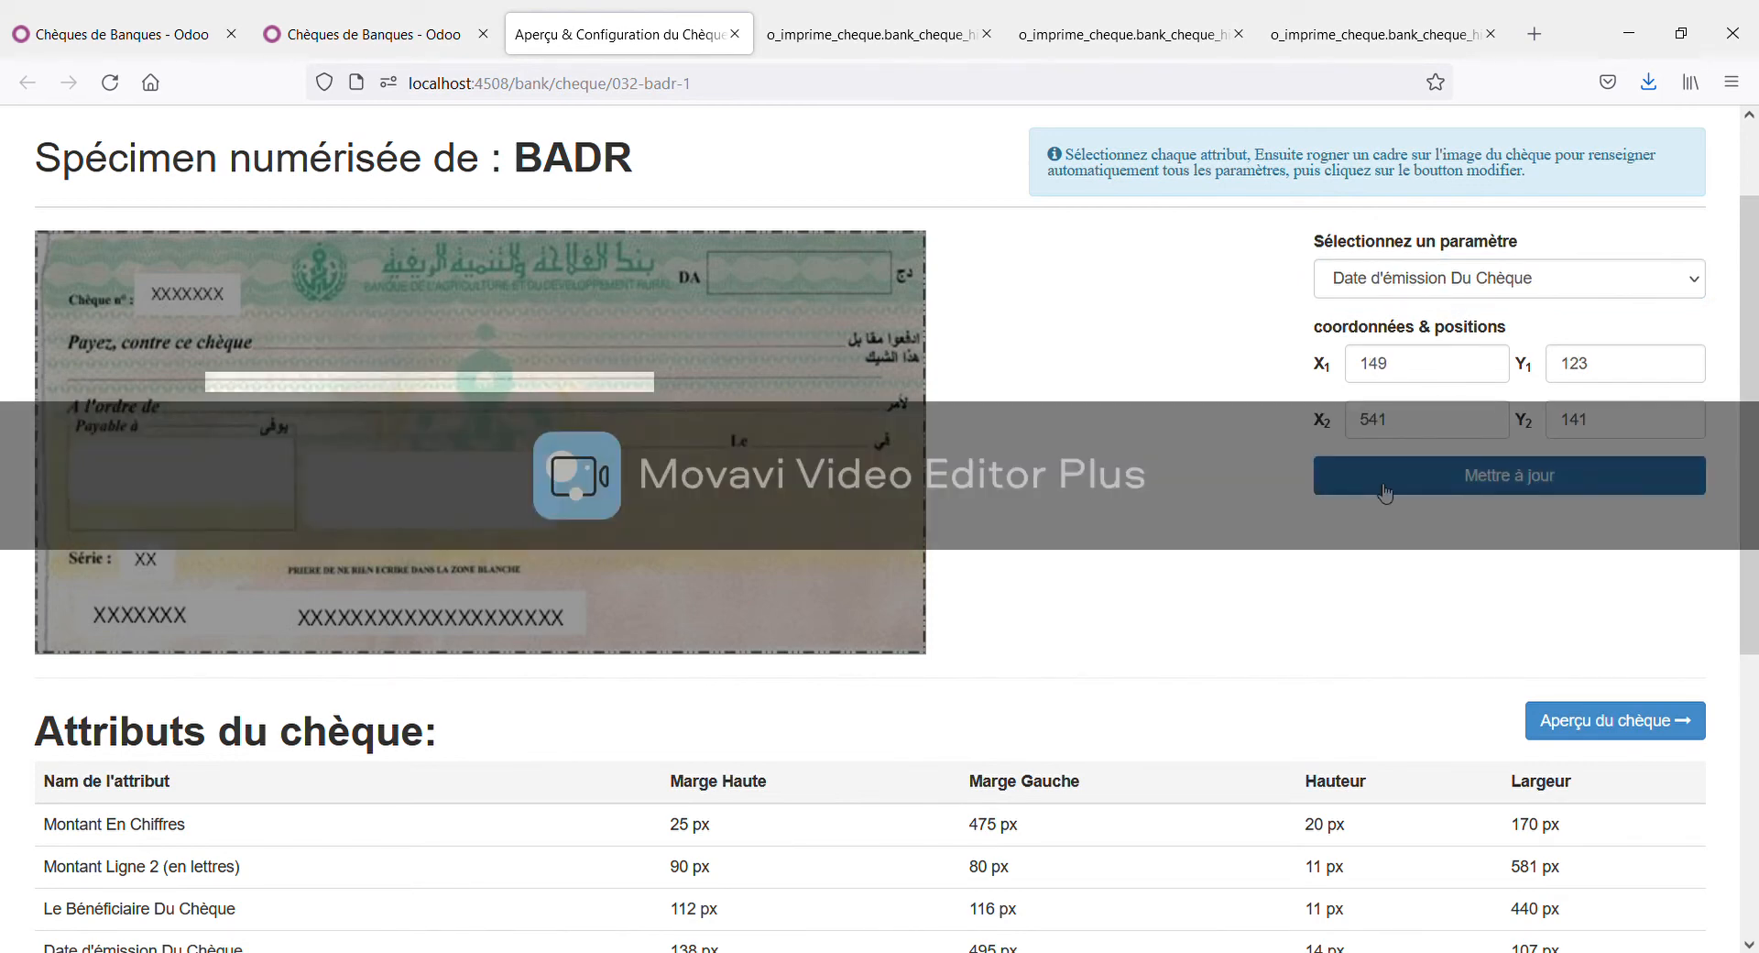
Check the attribute list and preview the BADR cheque (Aperçu du chèque), closing the preview and clearing the framed zone.
scroll(922, 430, "down", 3)
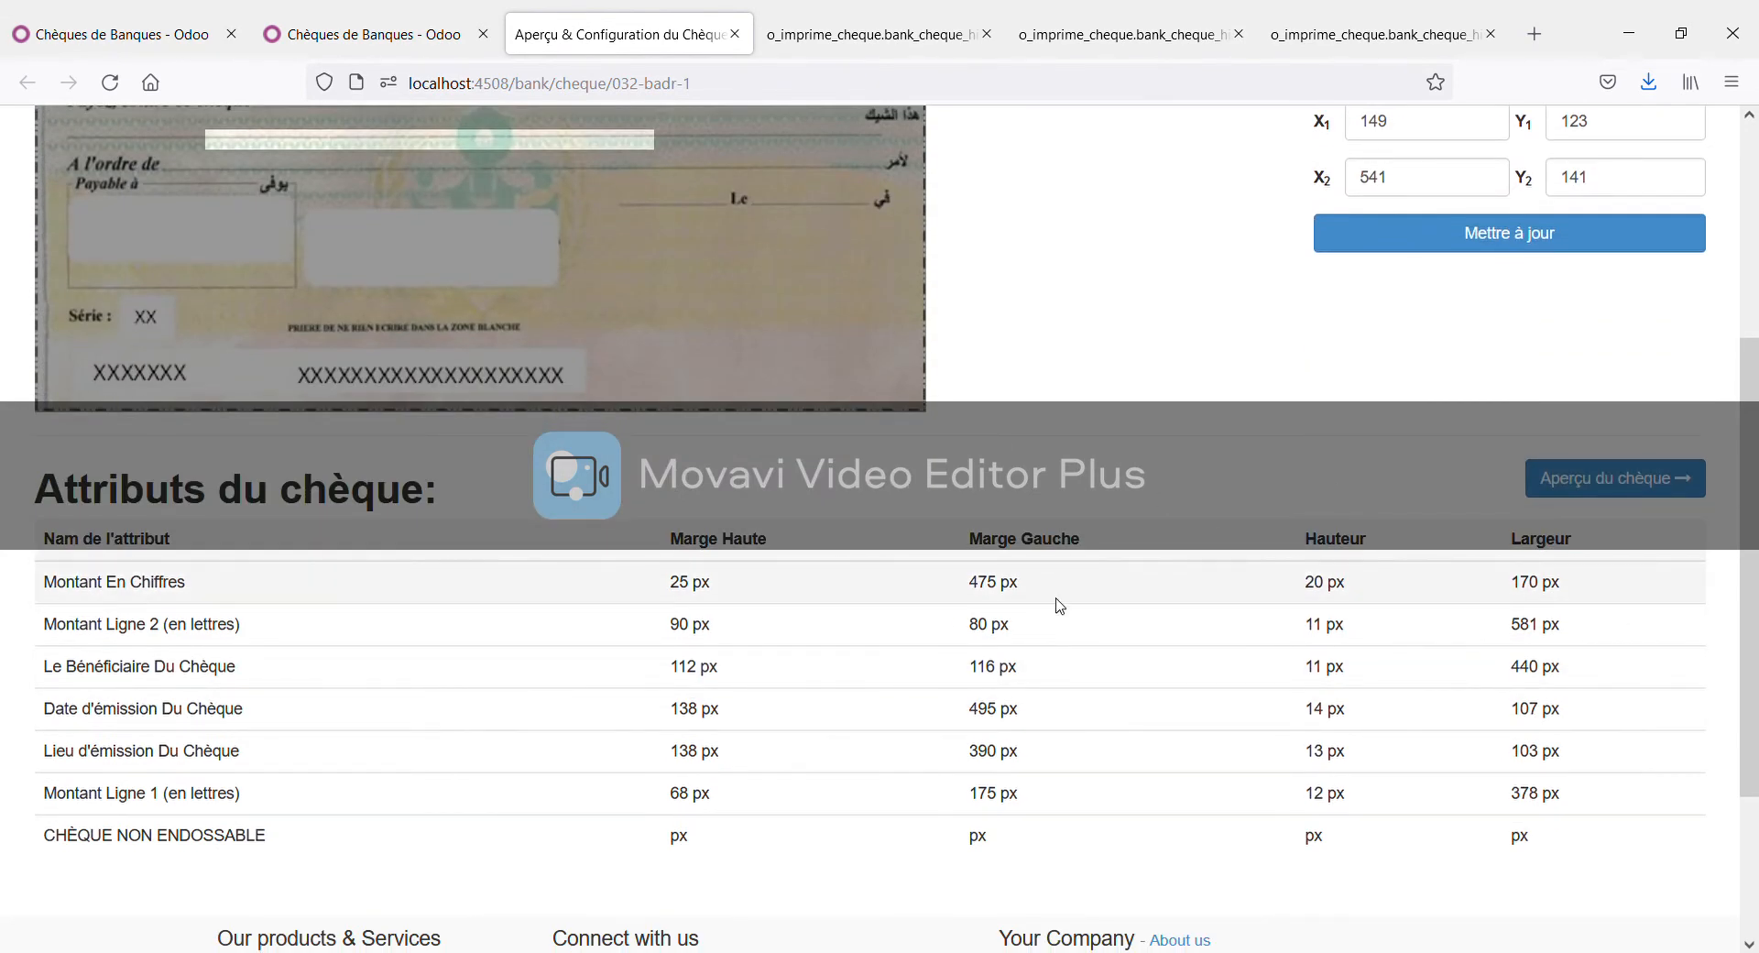
scroll(394, 528, "up", 3)
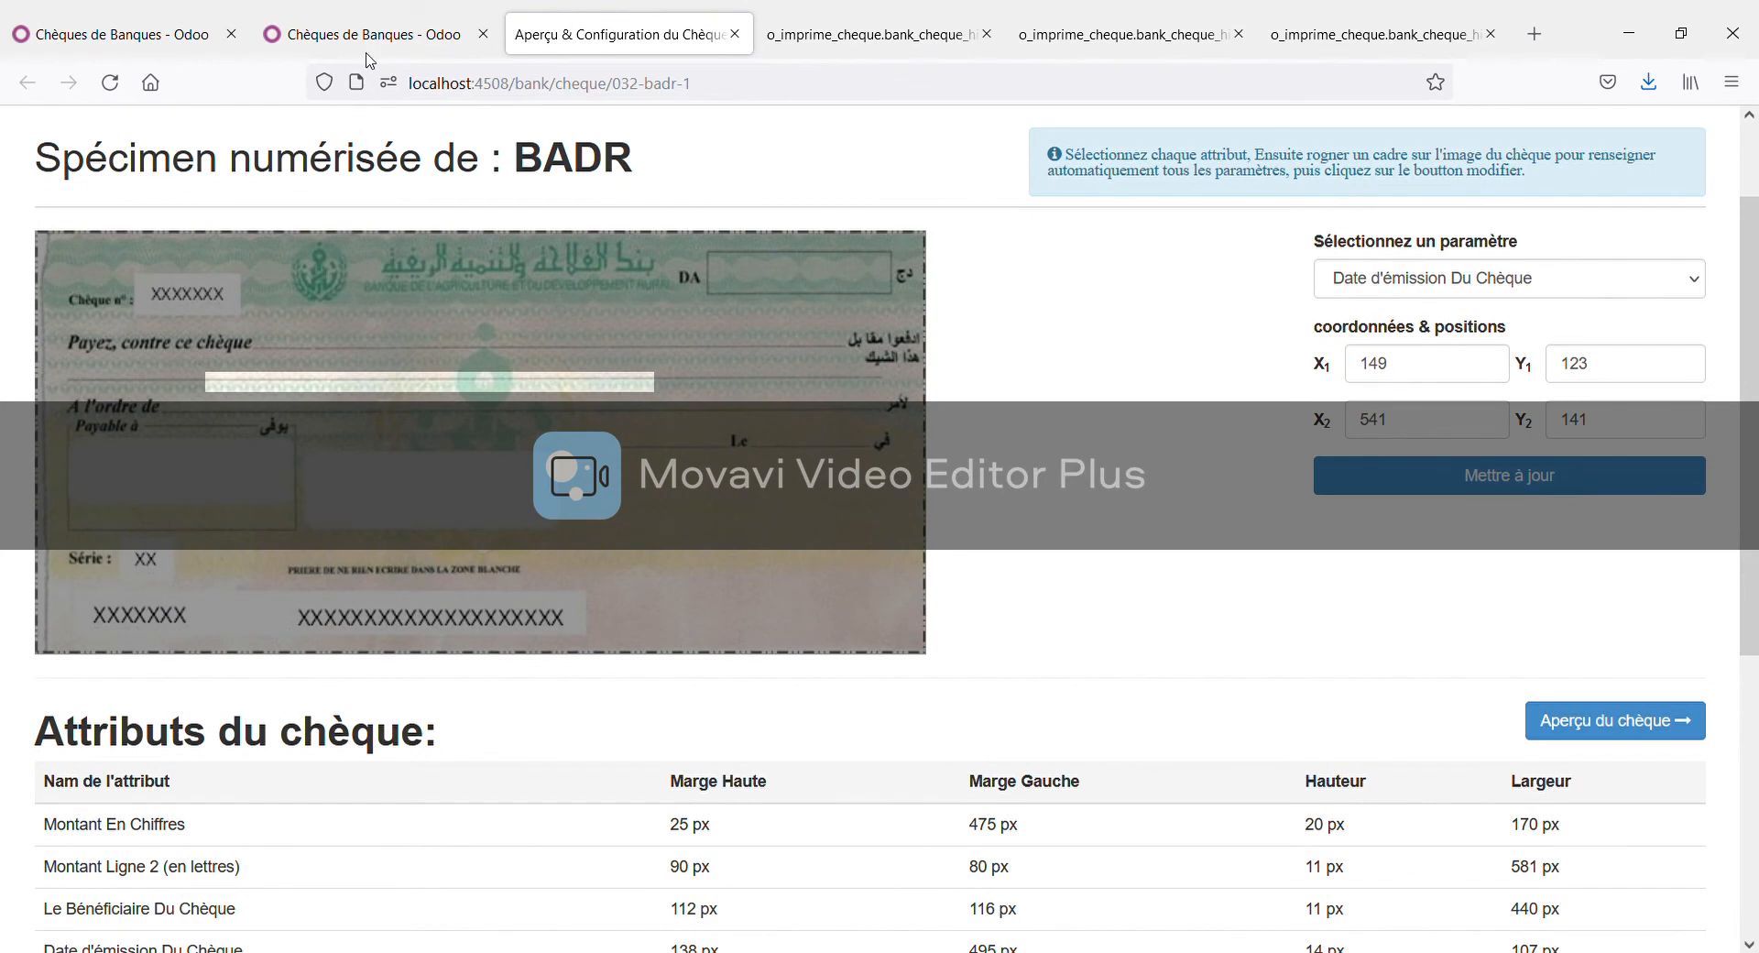
scroll(1283, 412, "down", 1)
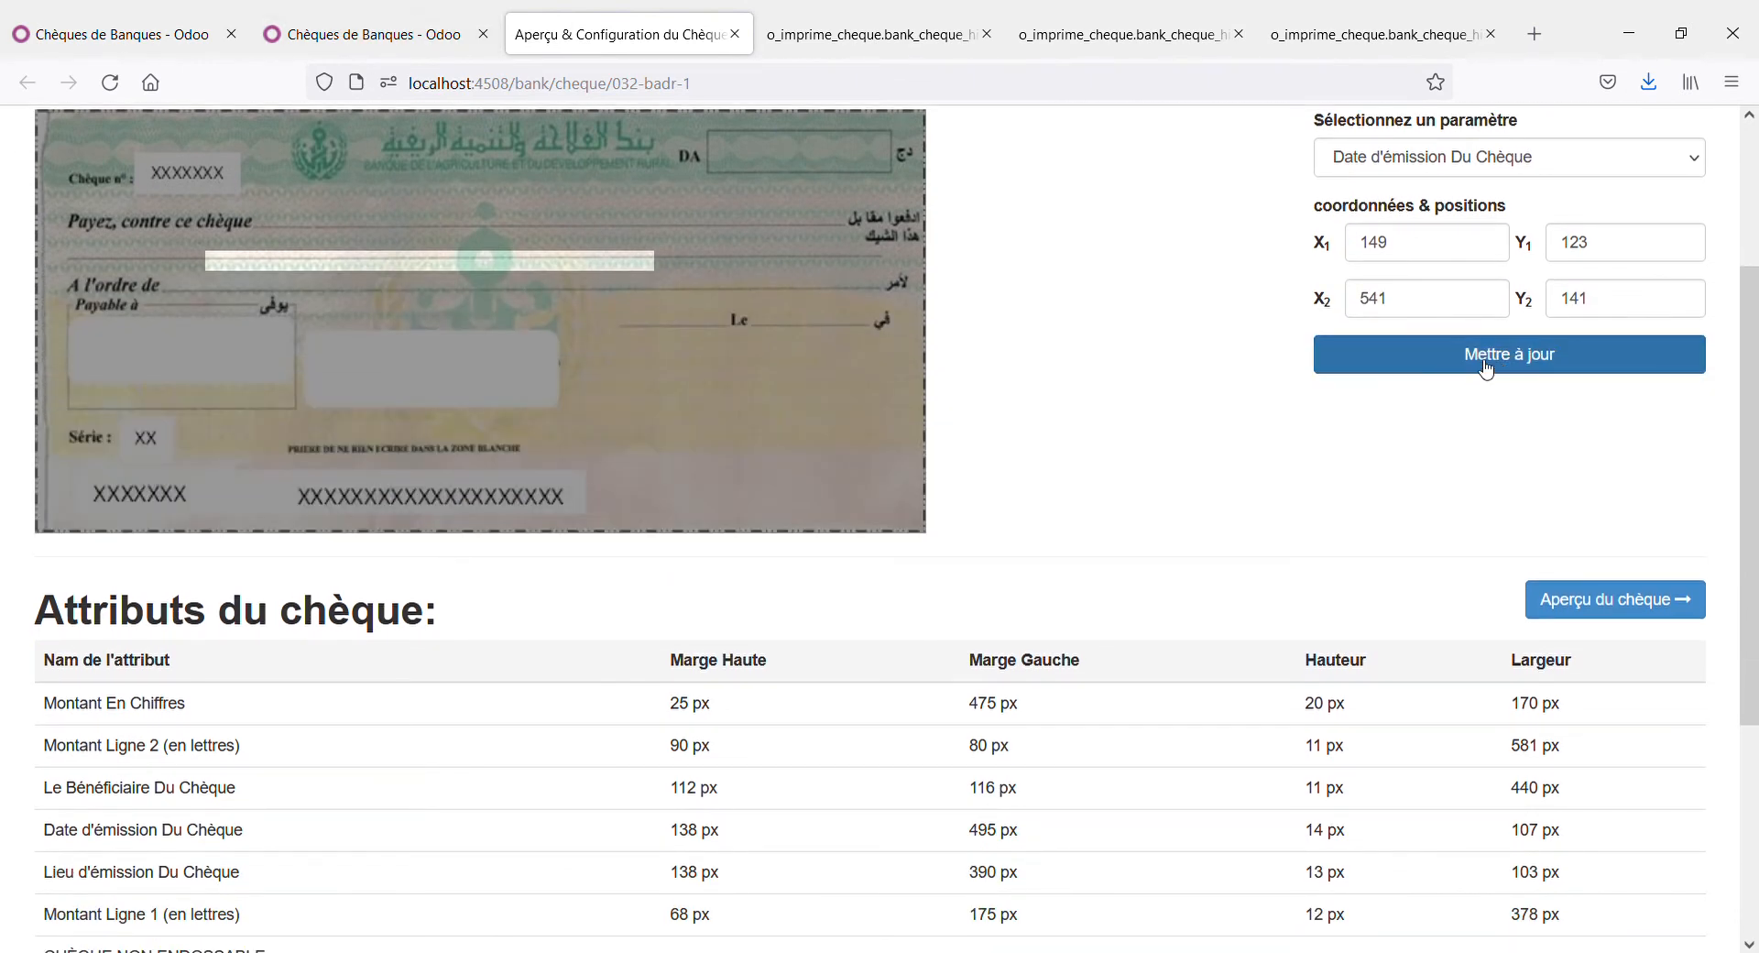
left_click(1605, 600)
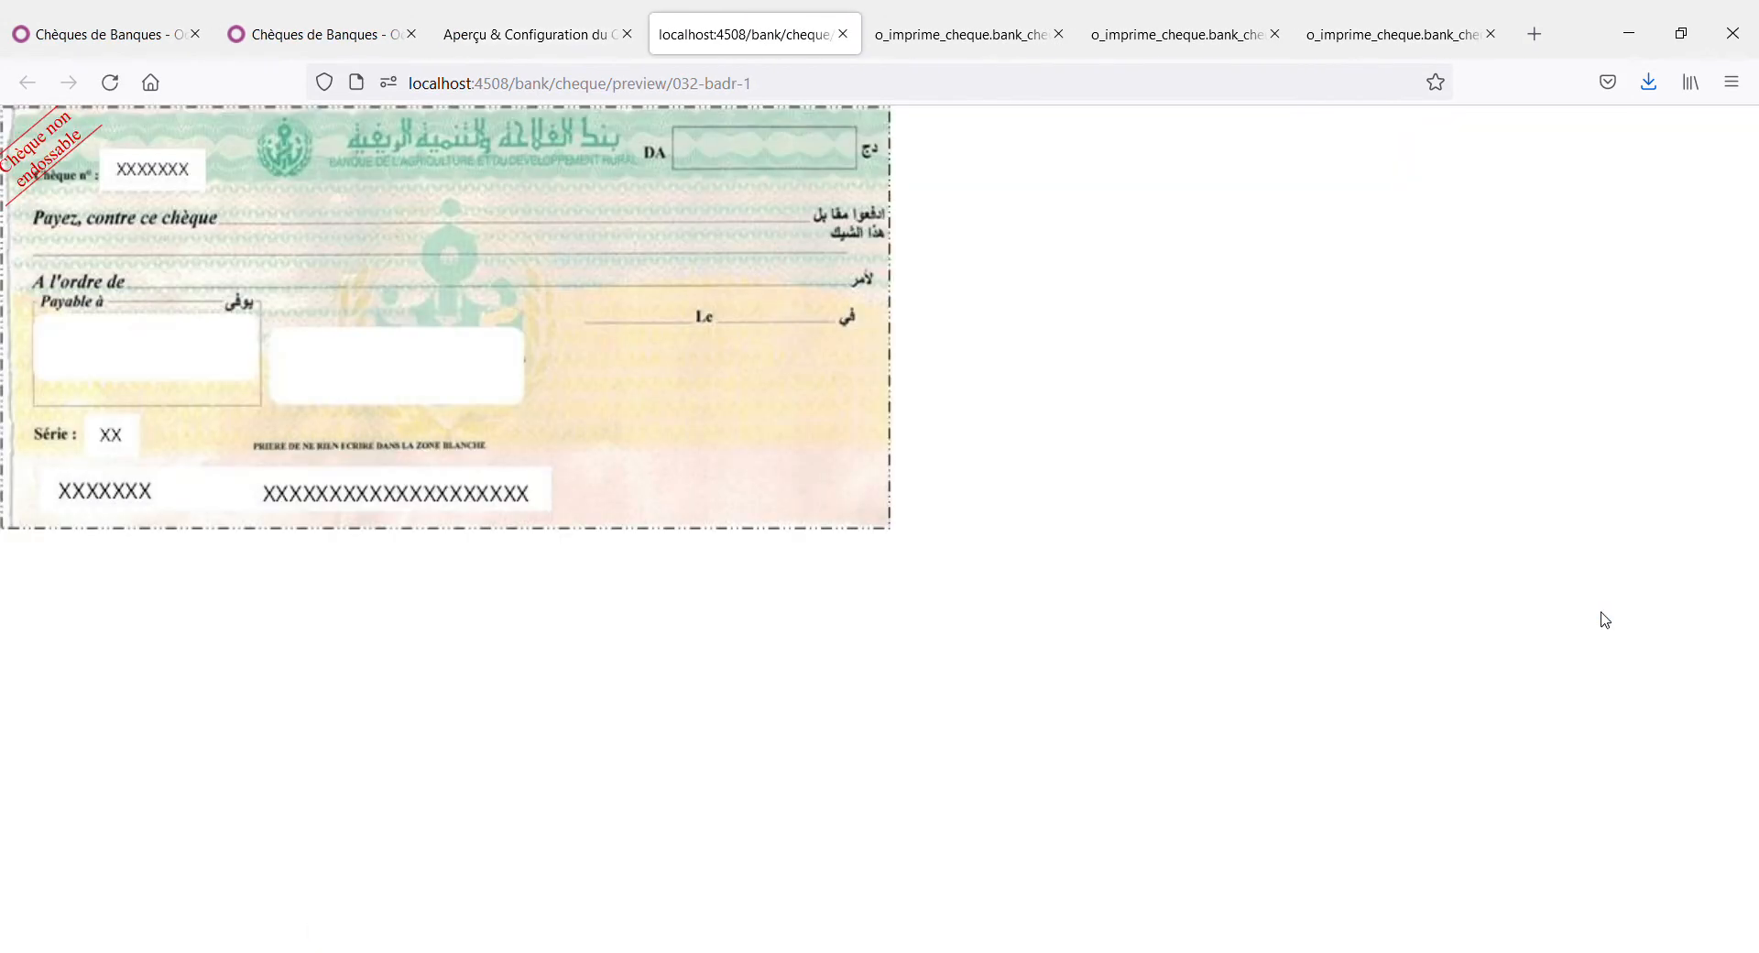
left_click(842, 37)
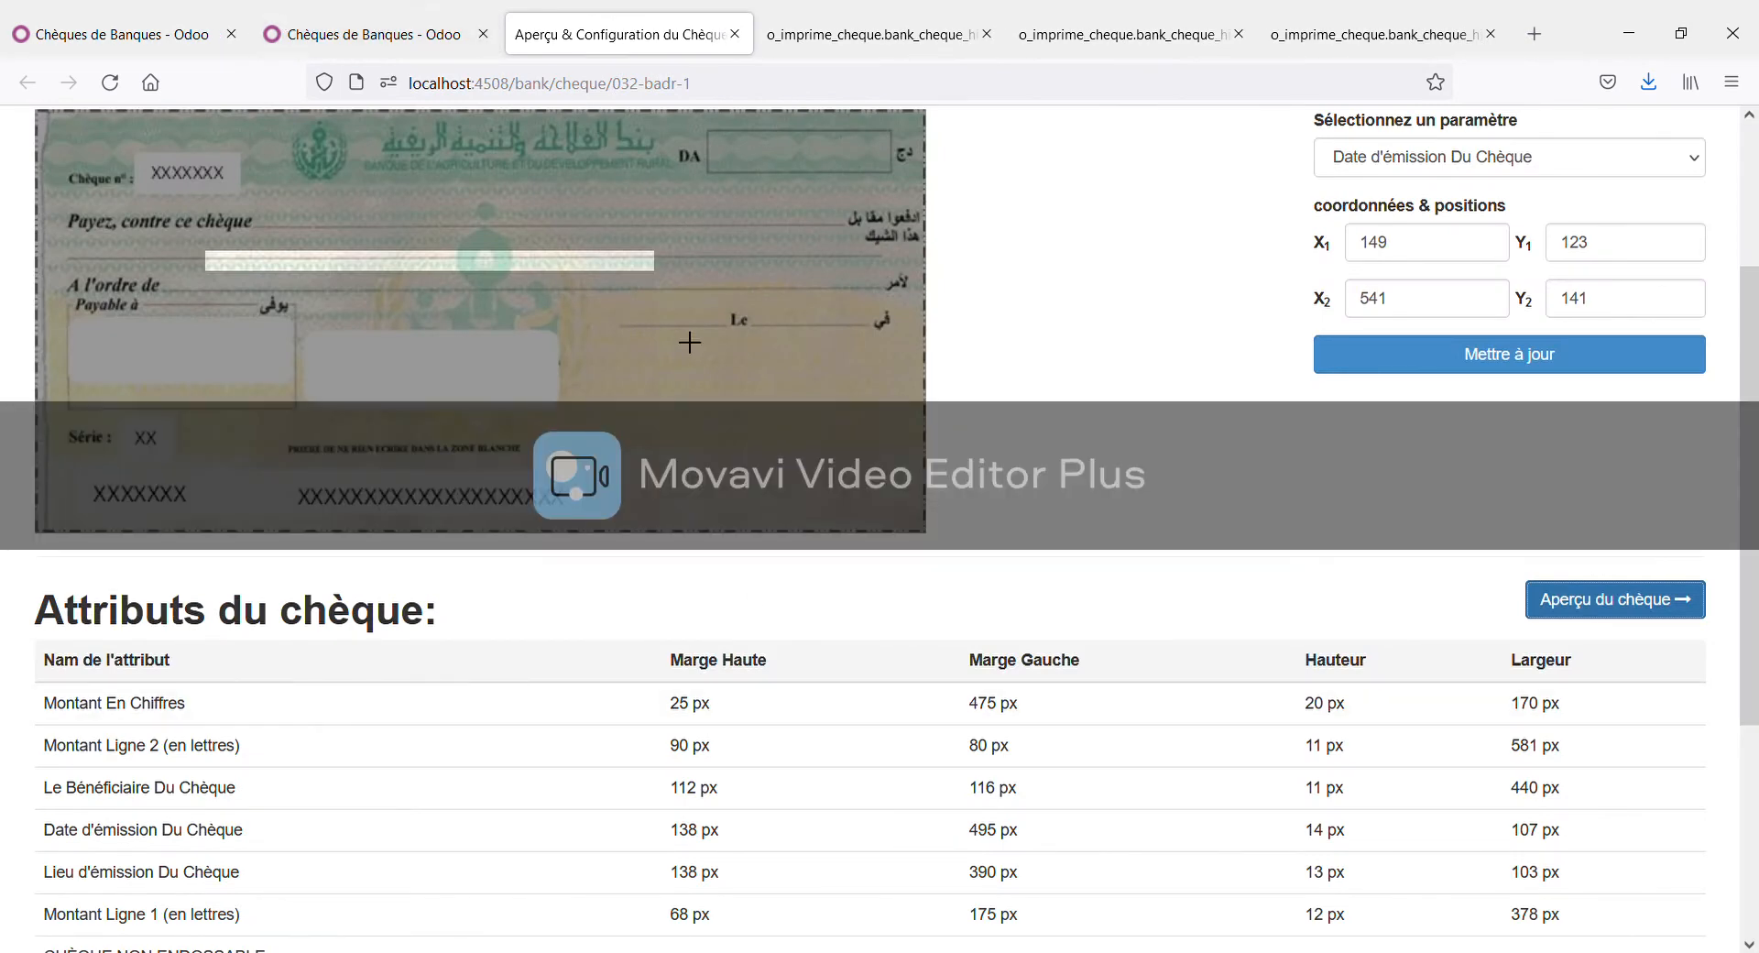
left_click(689, 342)
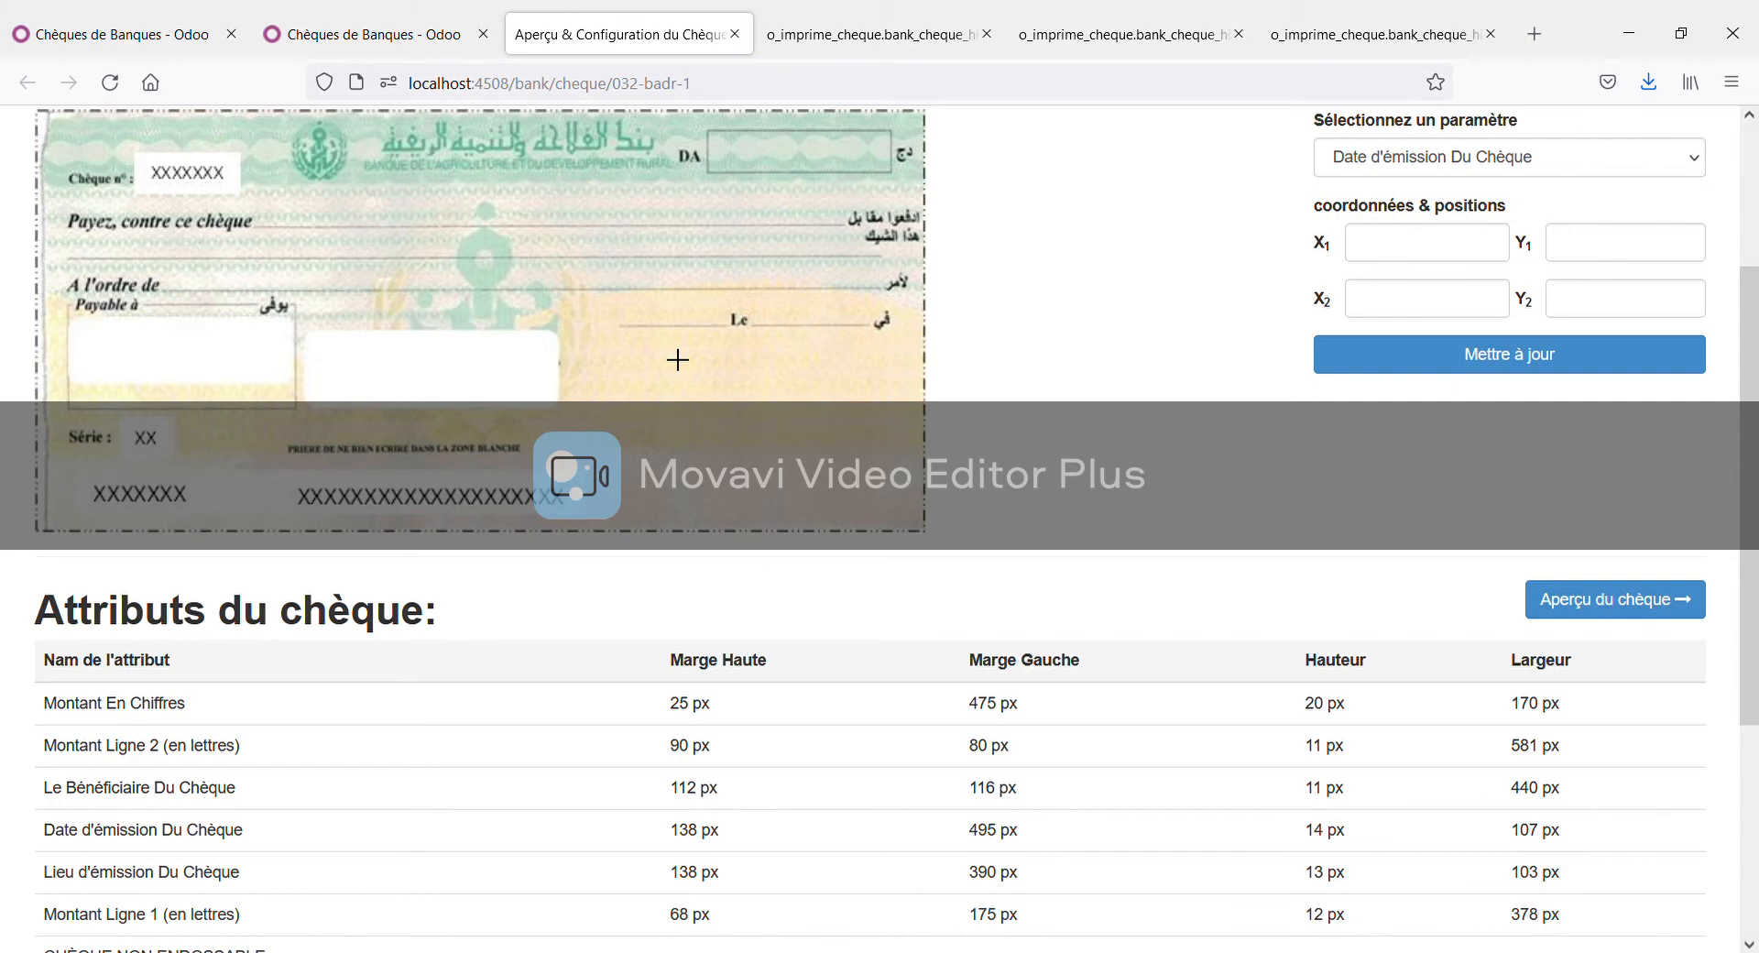
Examine the Attributs du chèque table with font sizes, margins and dimensions in the BADR bank record.
left_click(392, 34)
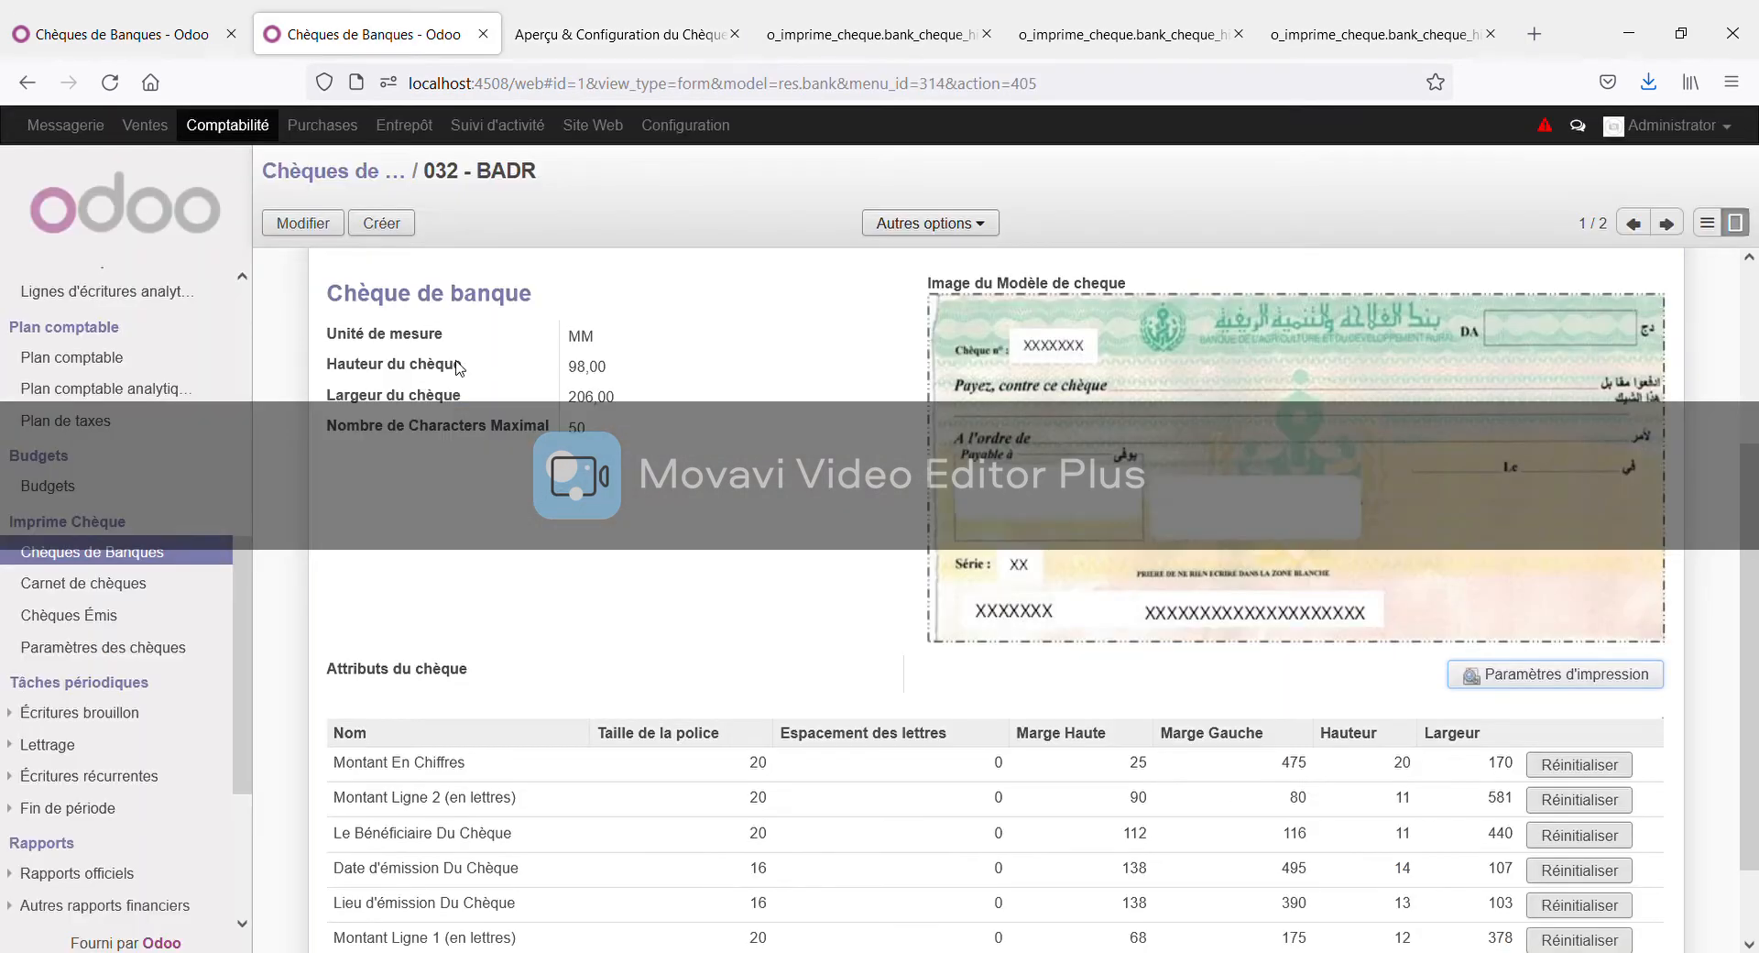
scroll(1156, 586, "down", 2)
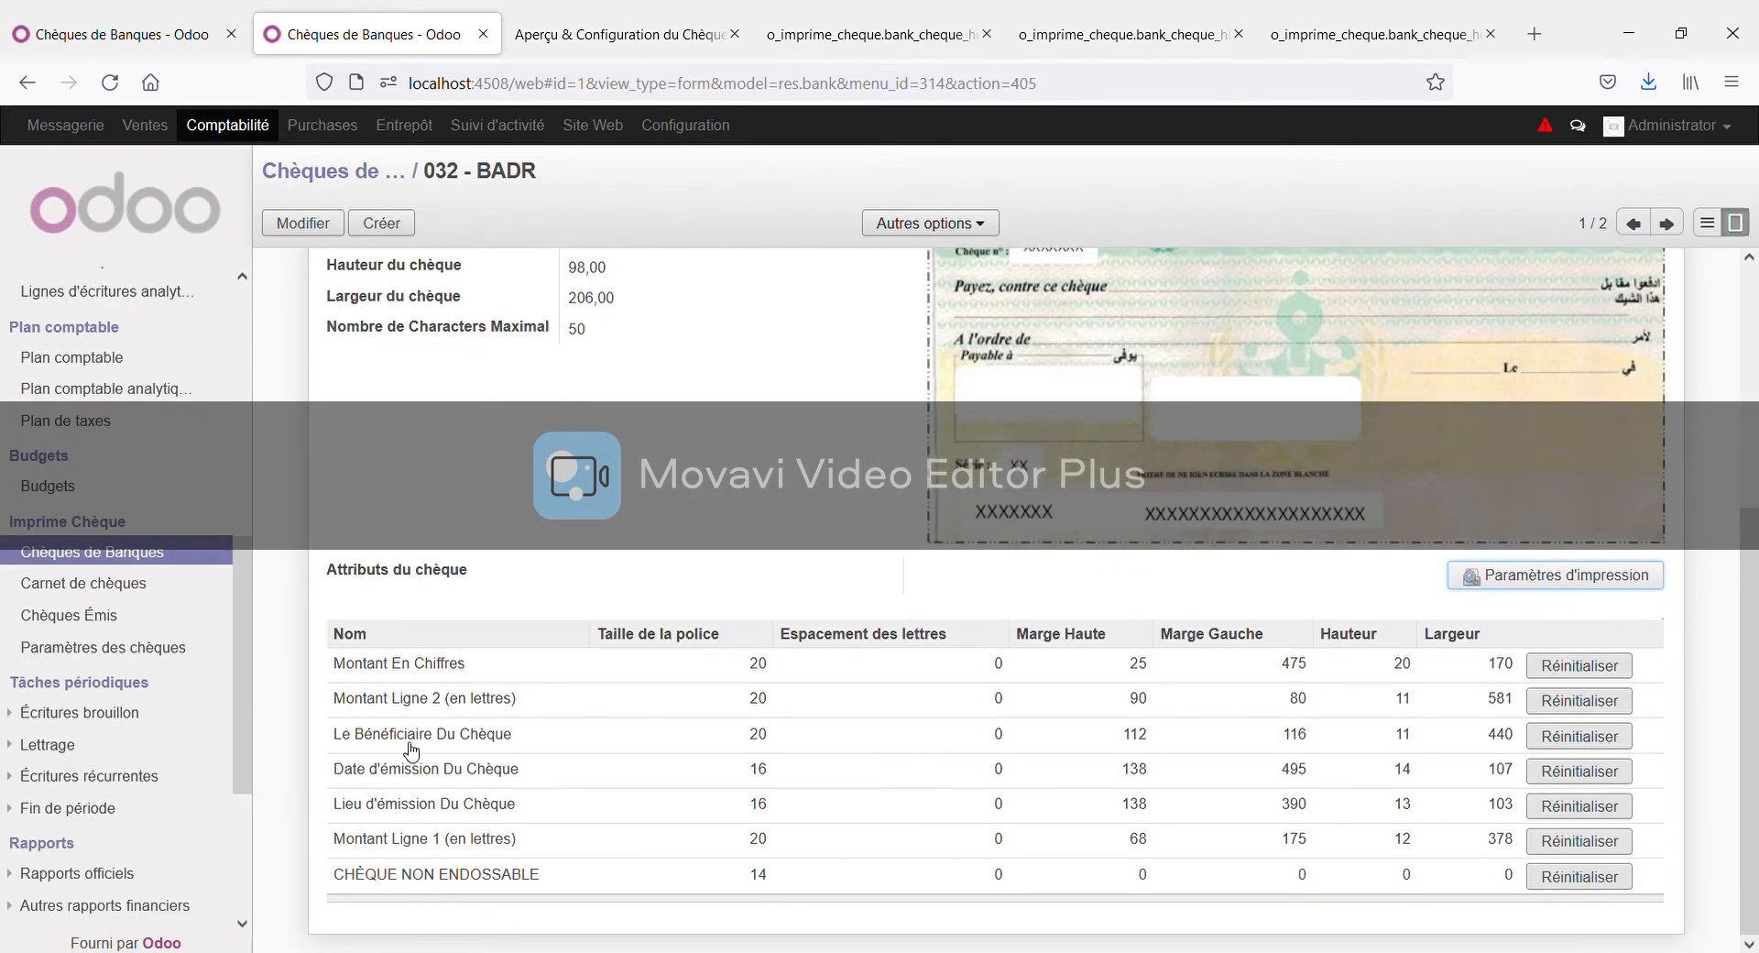
scroll(648, 675, "up", 3)
Open the Banque Extérieur d'Algérie cheque book in Carnet de chèques and examine its number of cheques and its number range.
left_click(129, 34)
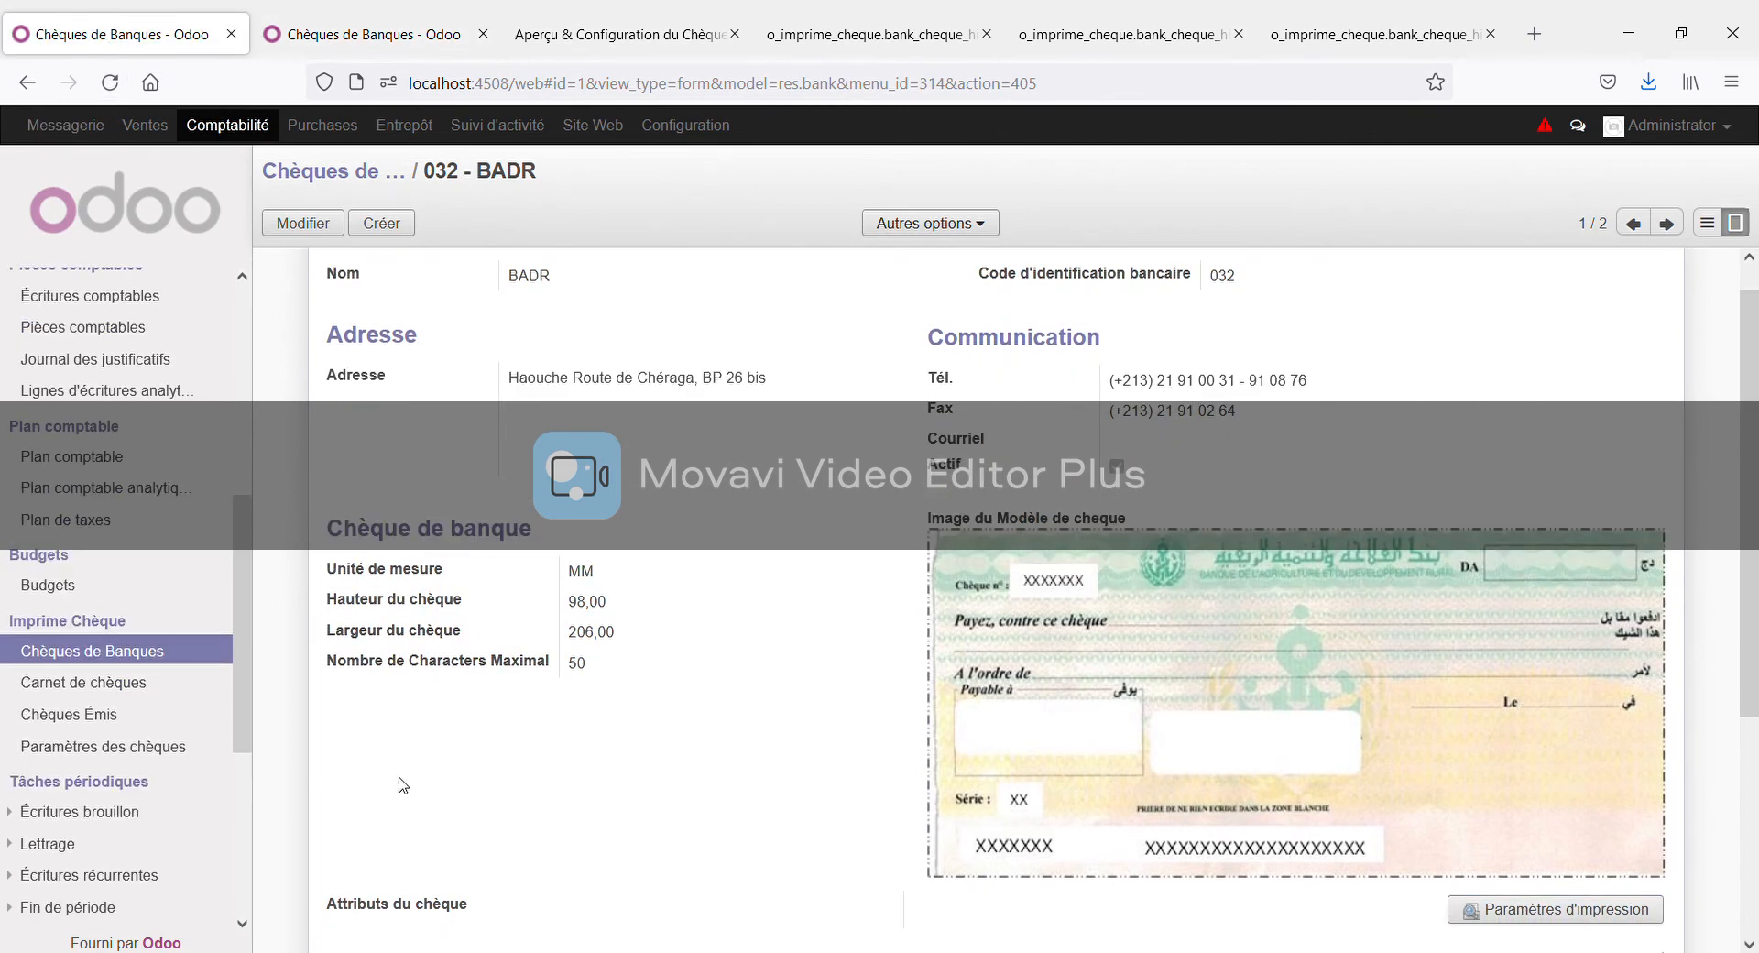
left_click(82, 682)
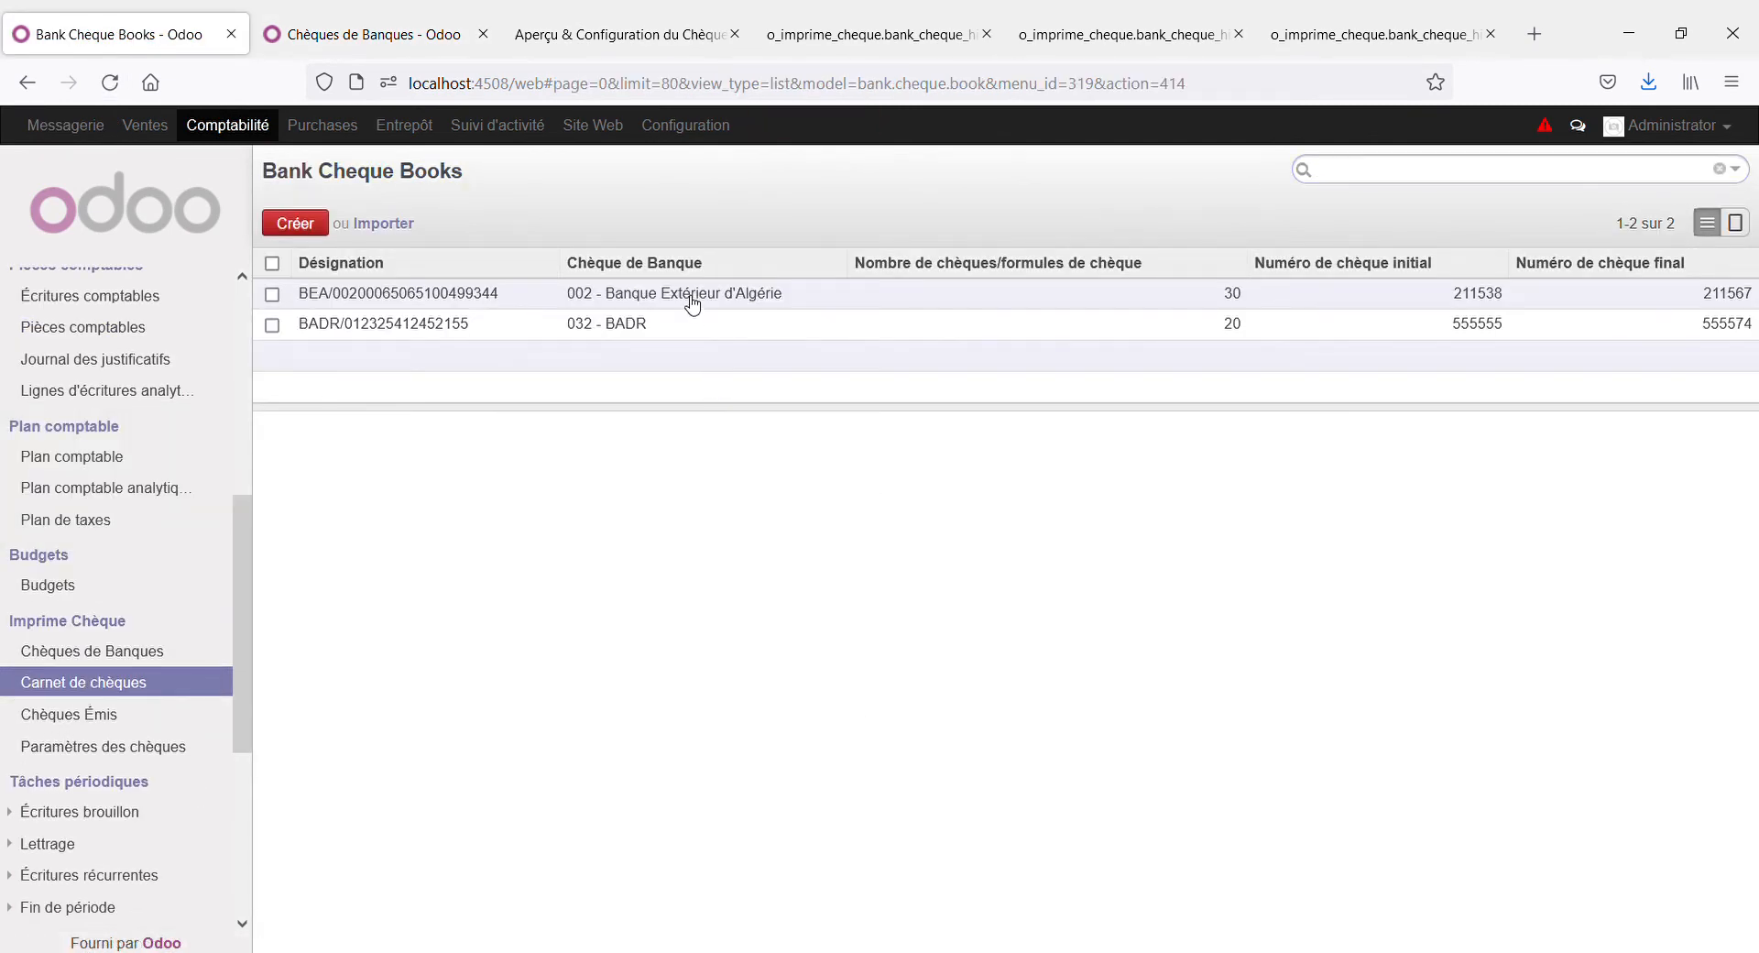
left_click(691, 294)
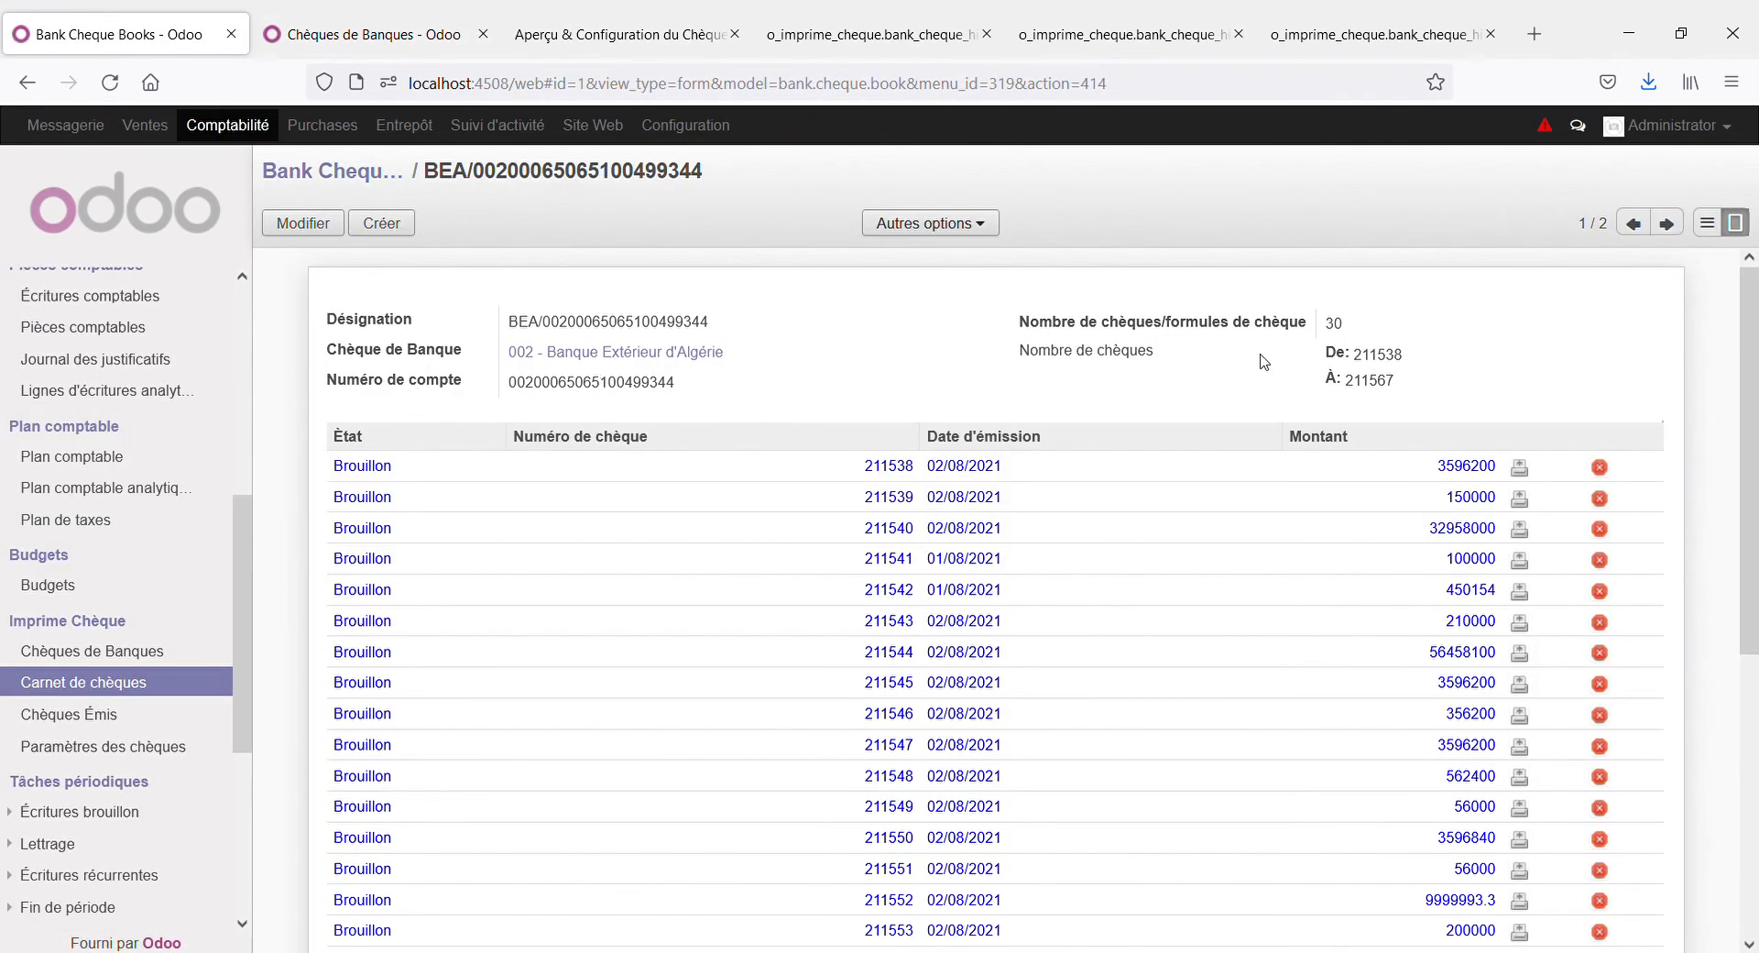
left_click_drag(1320, 323, 1375, 328)
double_click(1361, 363)
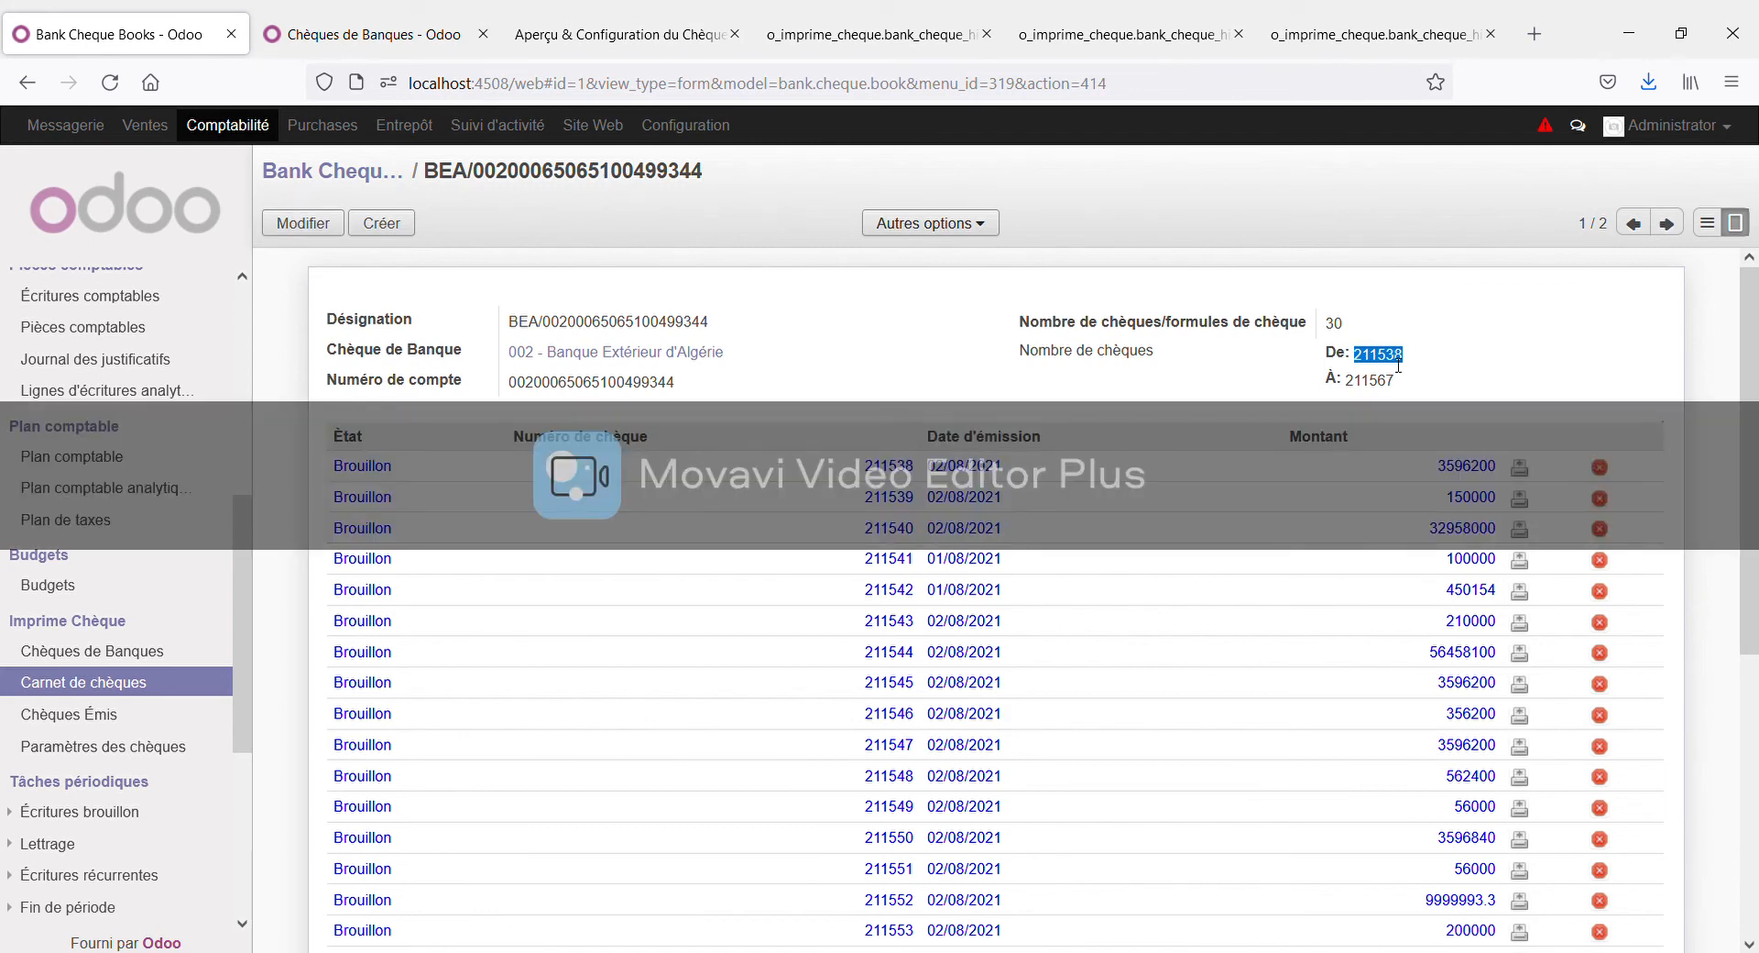
left_click_drag(1356, 392, 1417, 394)
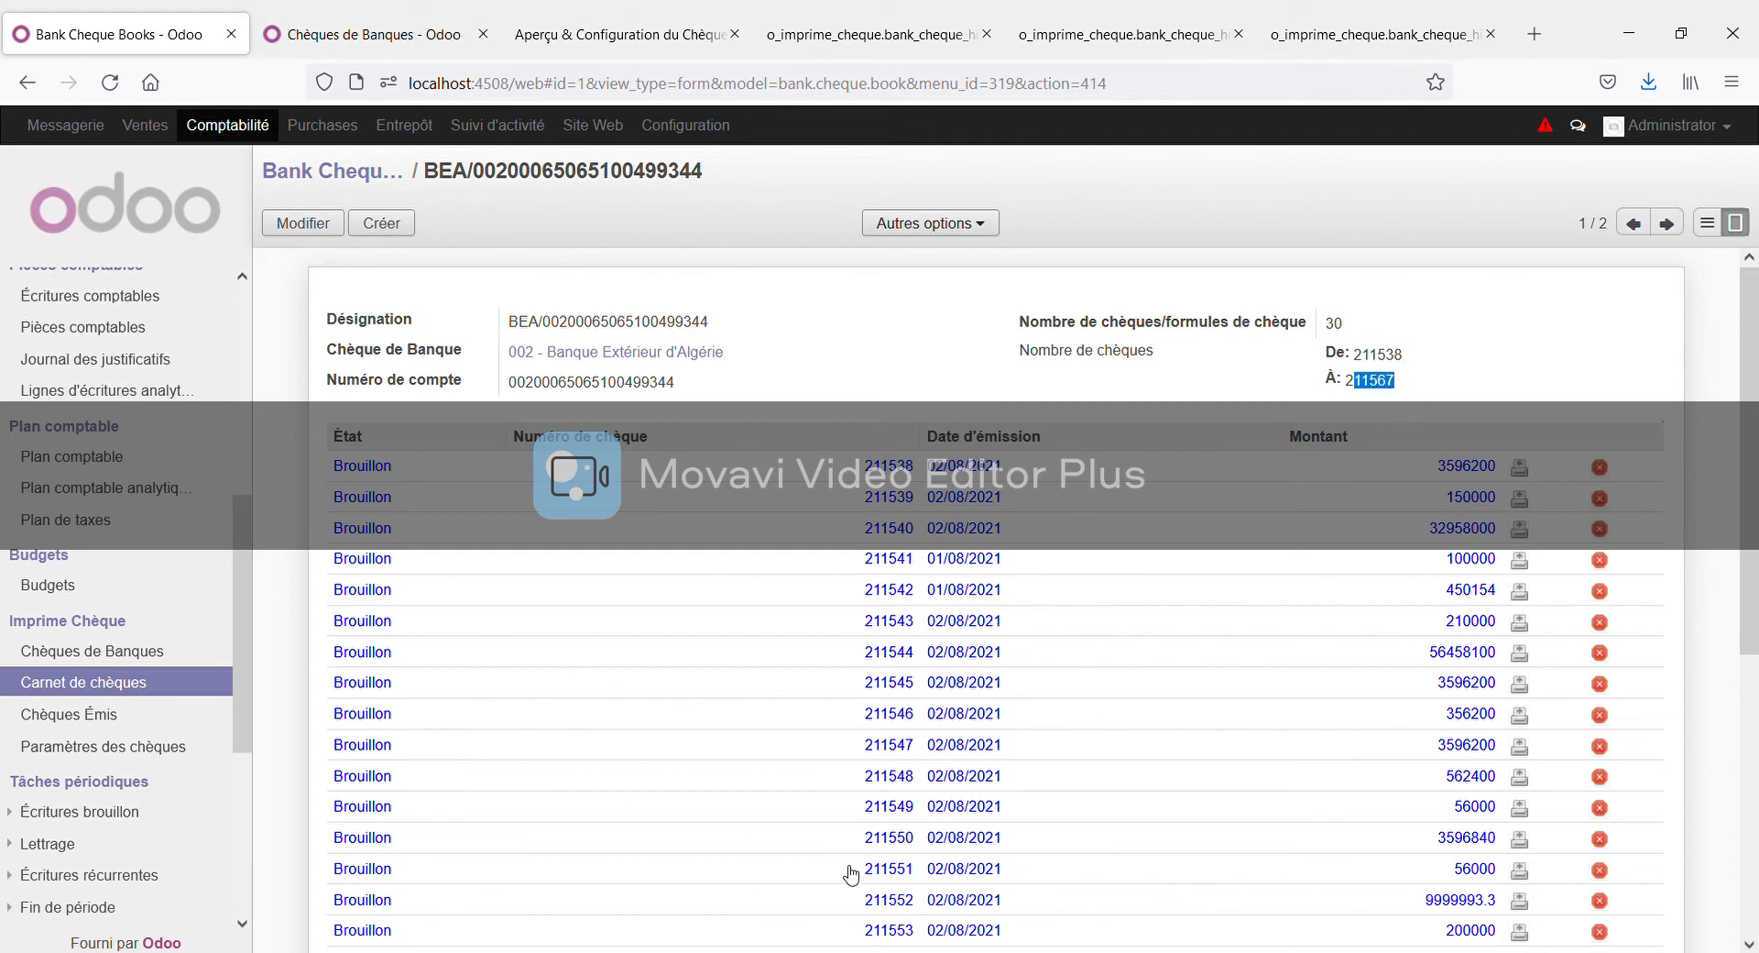
Review the cheque book's list of cheques, its last and first cheque numbers, its designation and its account number.
scroll(871, 582, "down", 1)
scroll(868, 605, "up", 1)
scroll(852, 586, "down", 5)
scroll(824, 641, "up", 5)
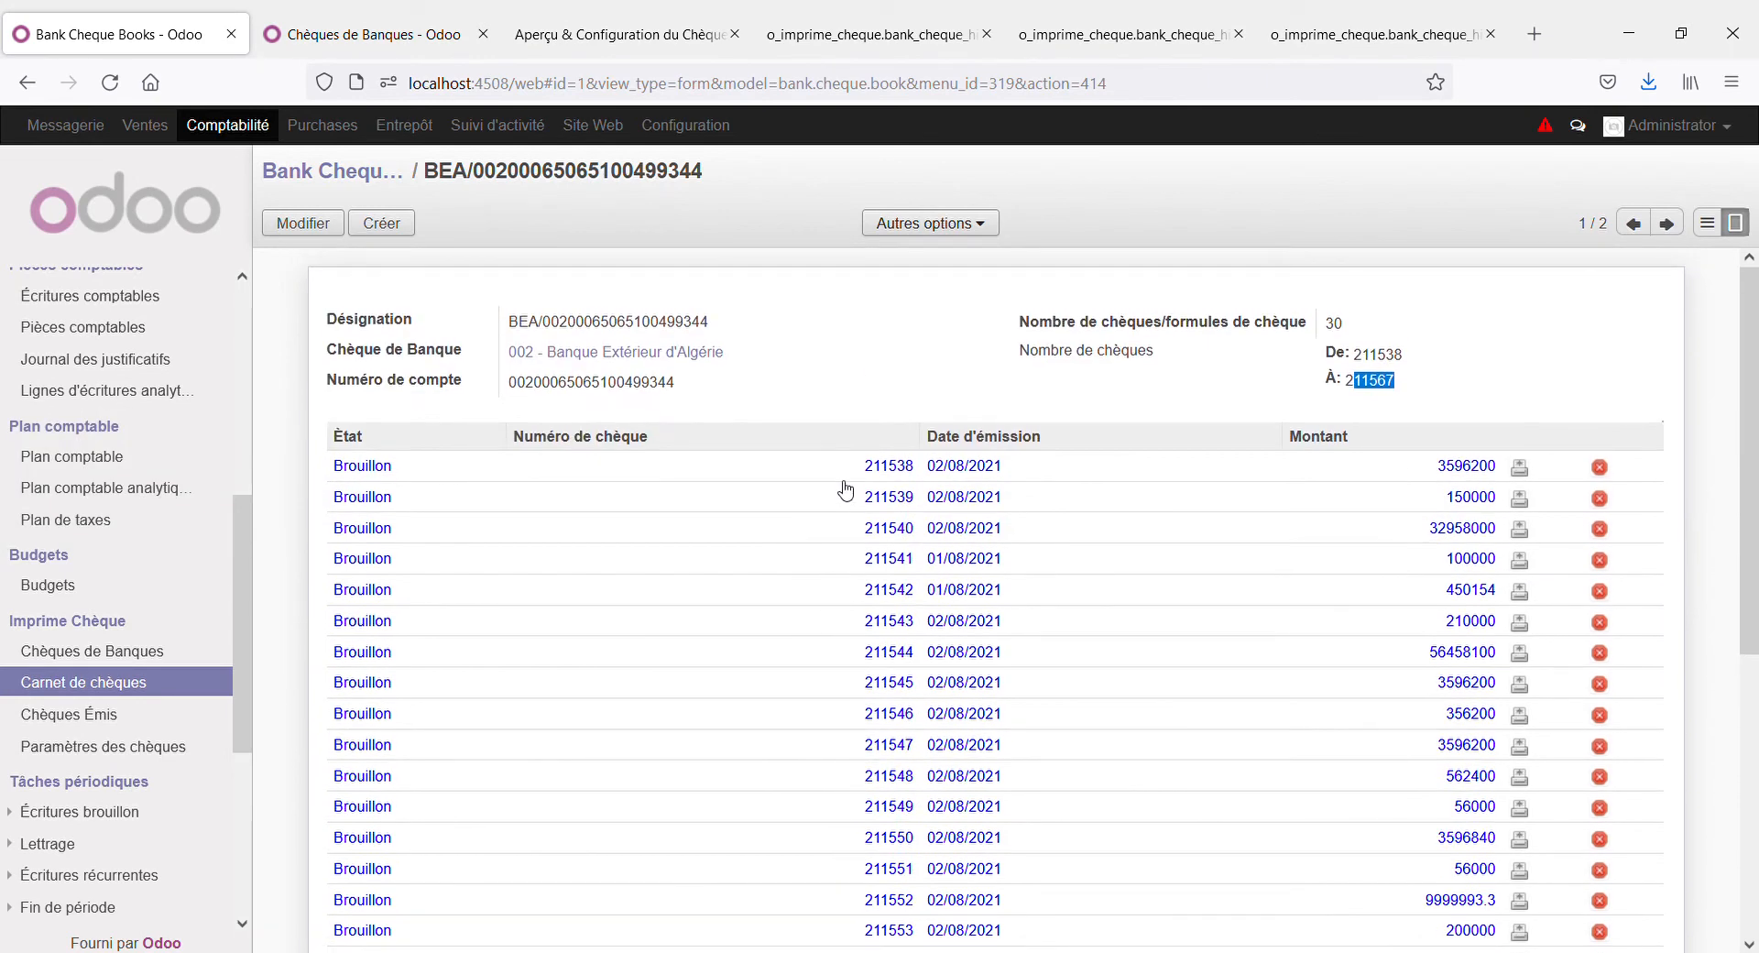
triple_click(1374, 385)
double_click(1375, 385)
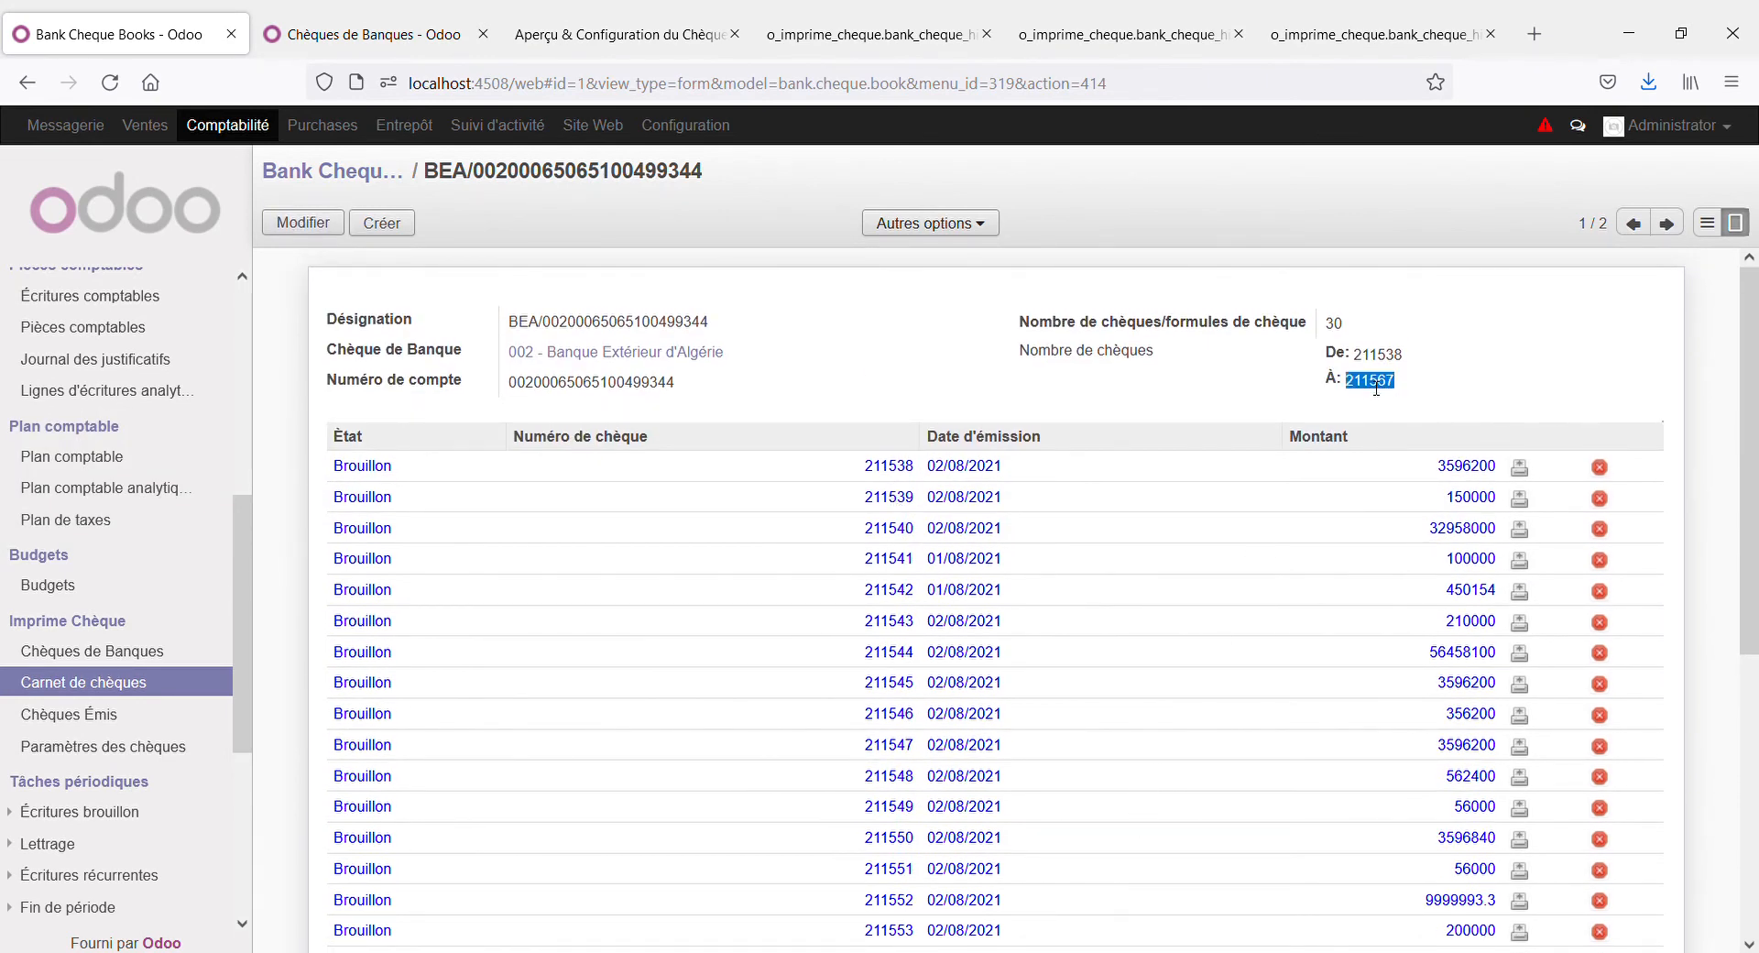
left_click(1339, 325)
left_click_drag(1351, 359, 1443, 366)
left_click_drag(531, 330, 770, 332)
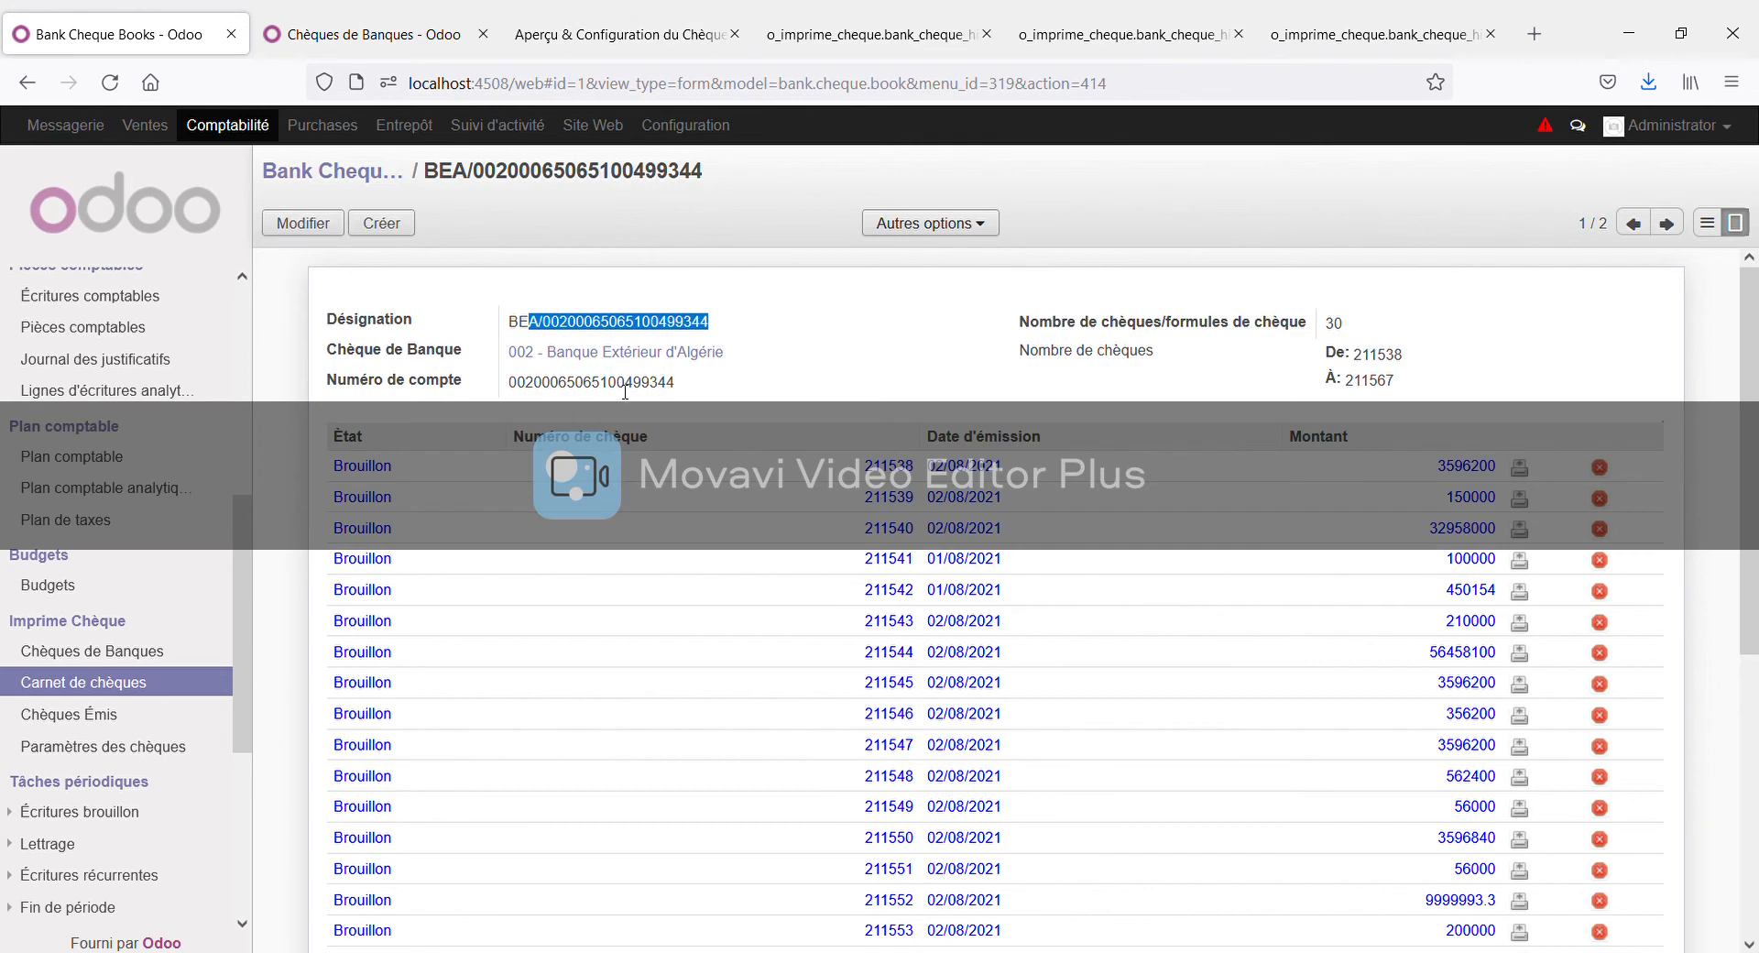
left_click(527, 392)
left_click_drag(518, 382, 680, 383)
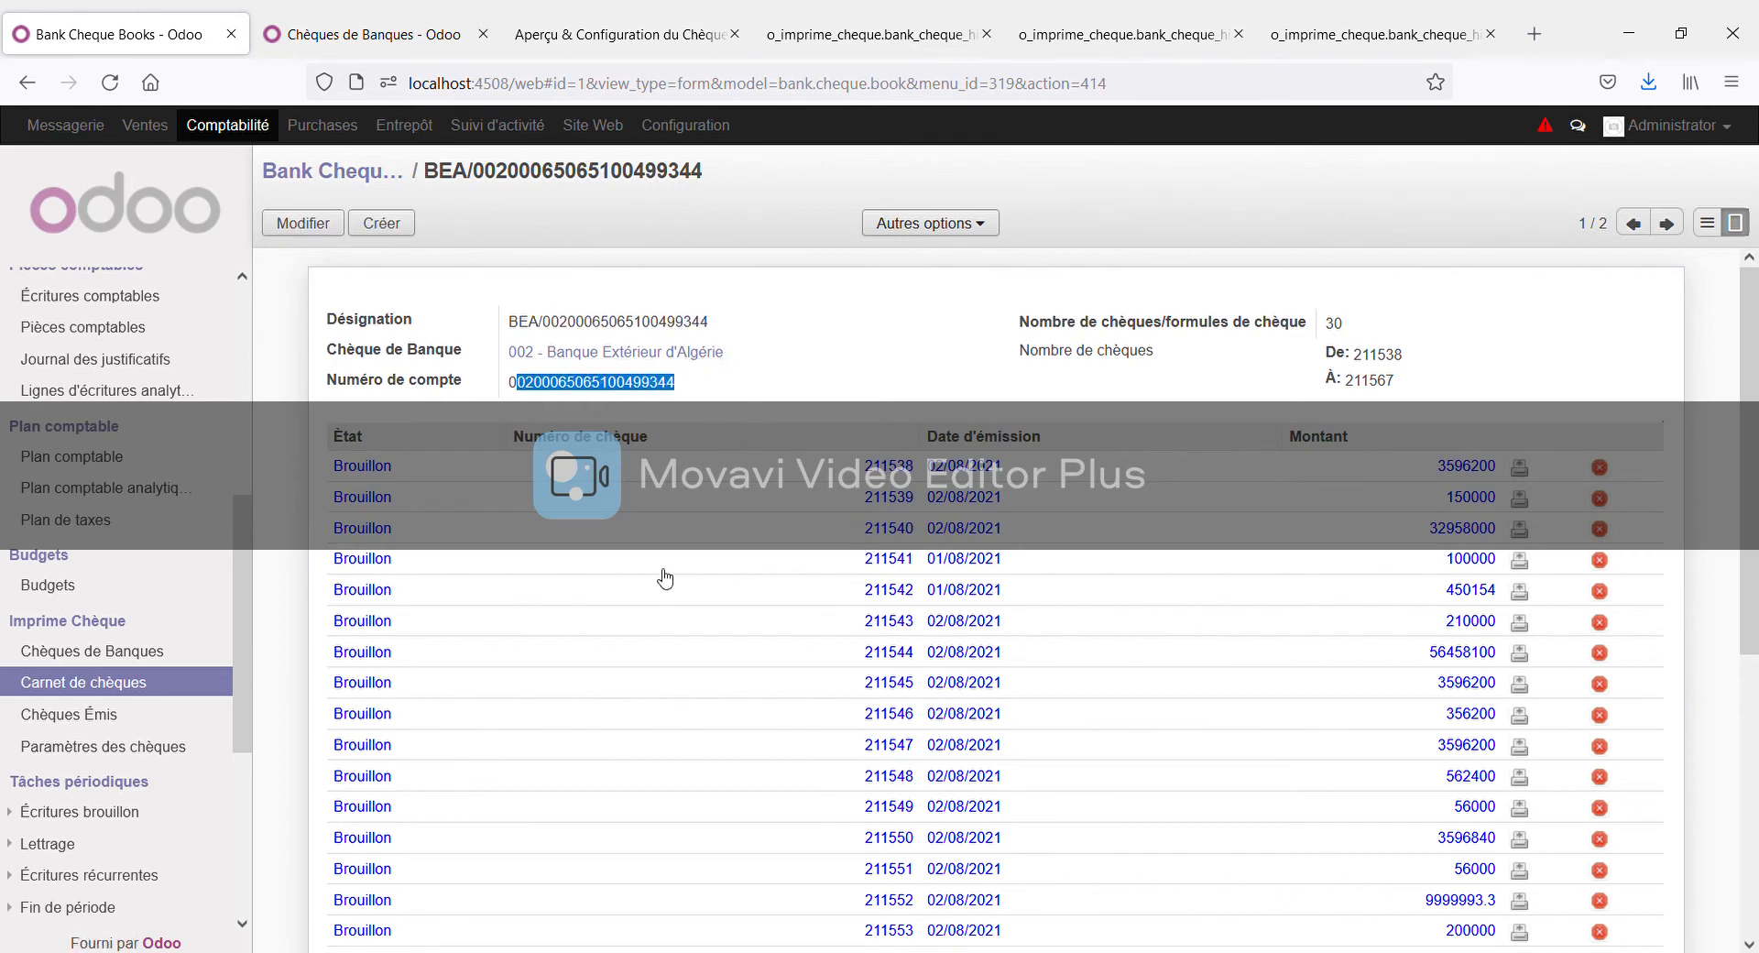
Open the print form (Impression de chèque) of the 356200 draft cheque and close it without printing.
scroll(1209, 573, "down", 3)
scroll(1209, 574, "up", 3)
left_click(1519, 717)
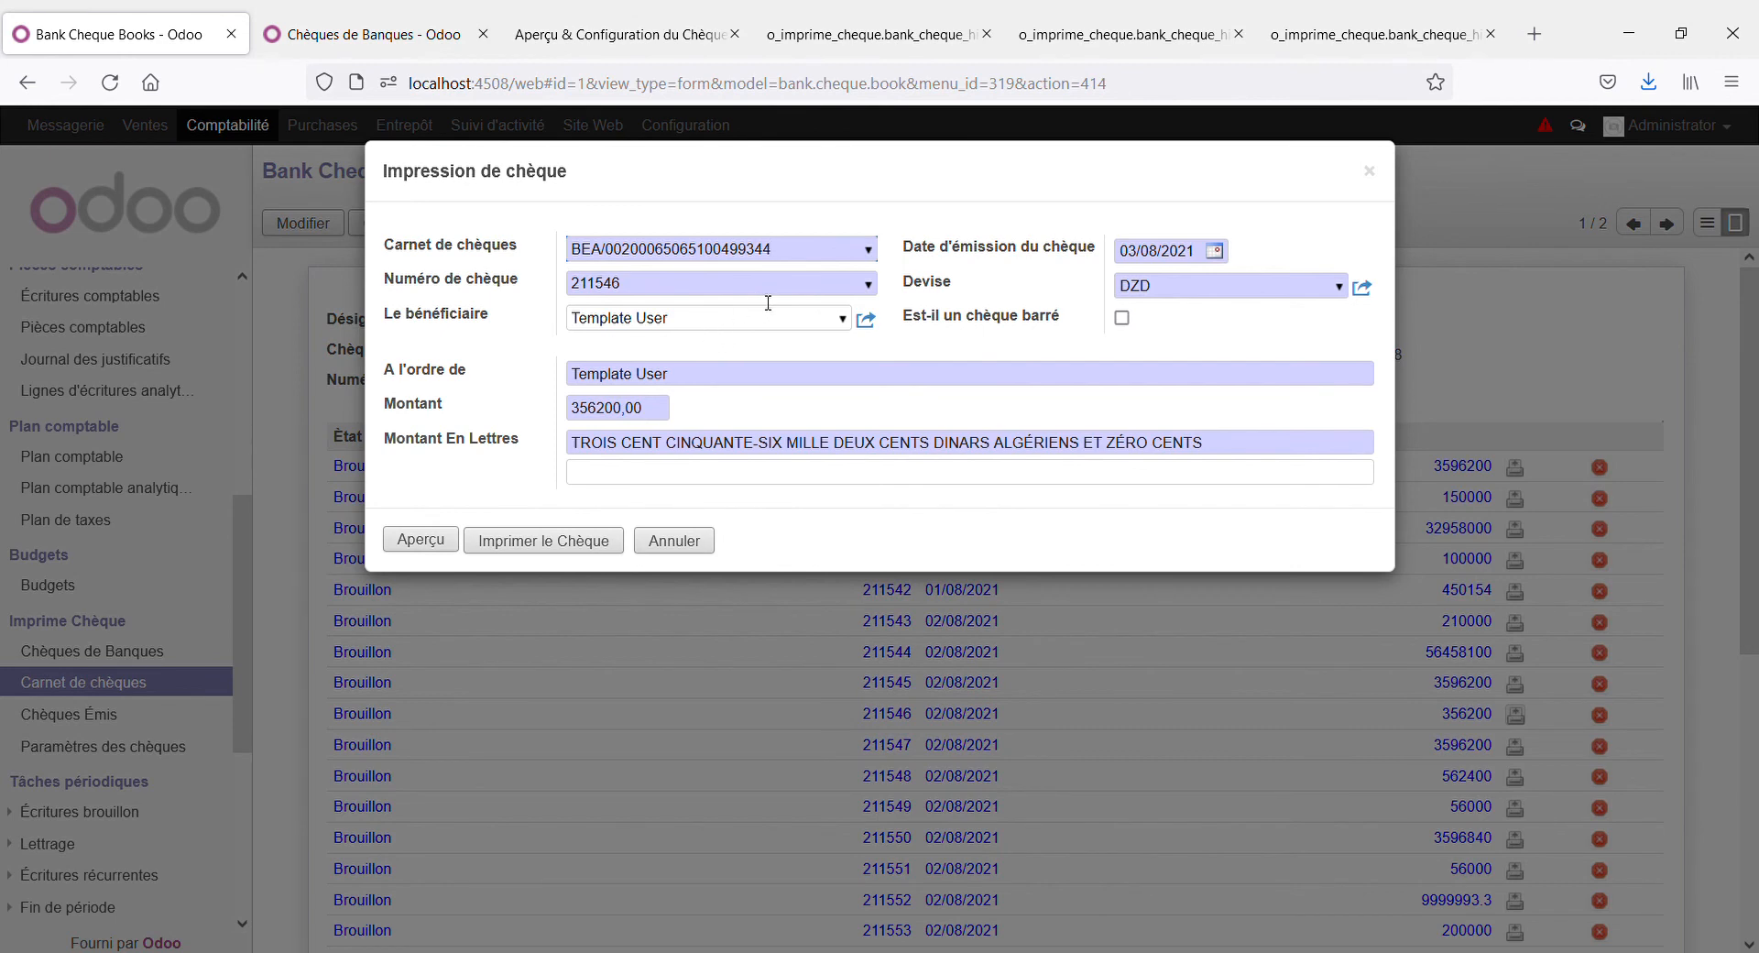
left_click(1367, 170)
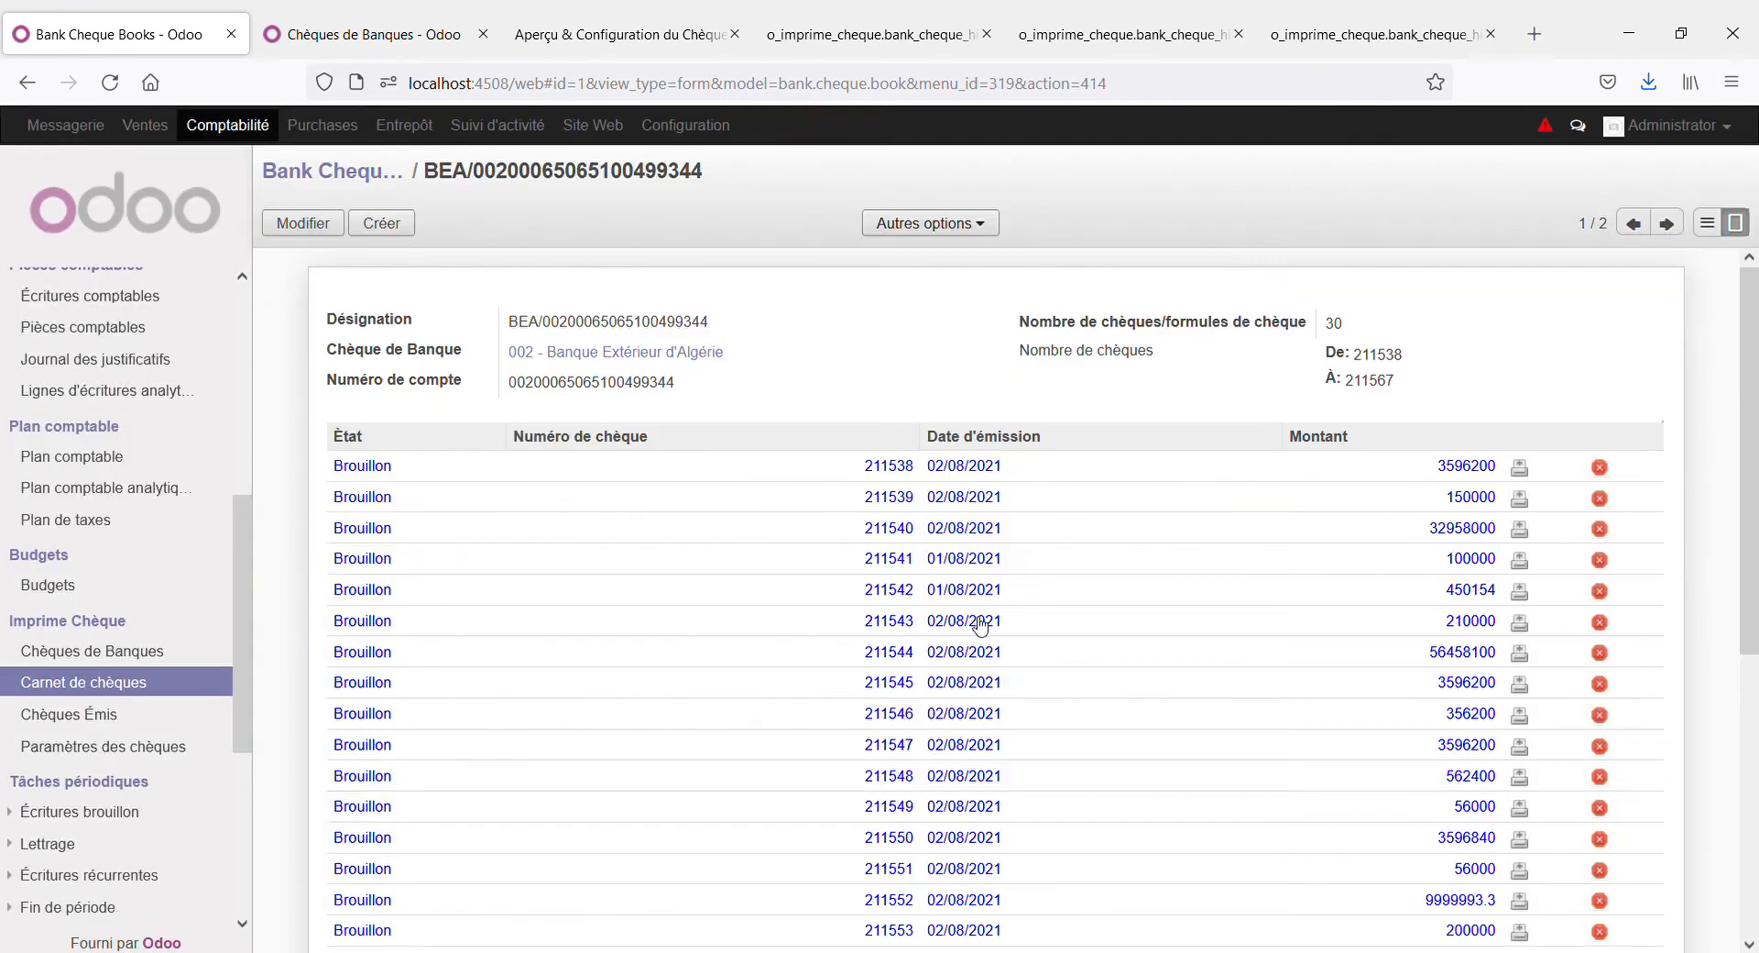
Open the BADR cheque book and bring up the print form of the draft cheque directly above the first printed one.
left_click(378, 172)
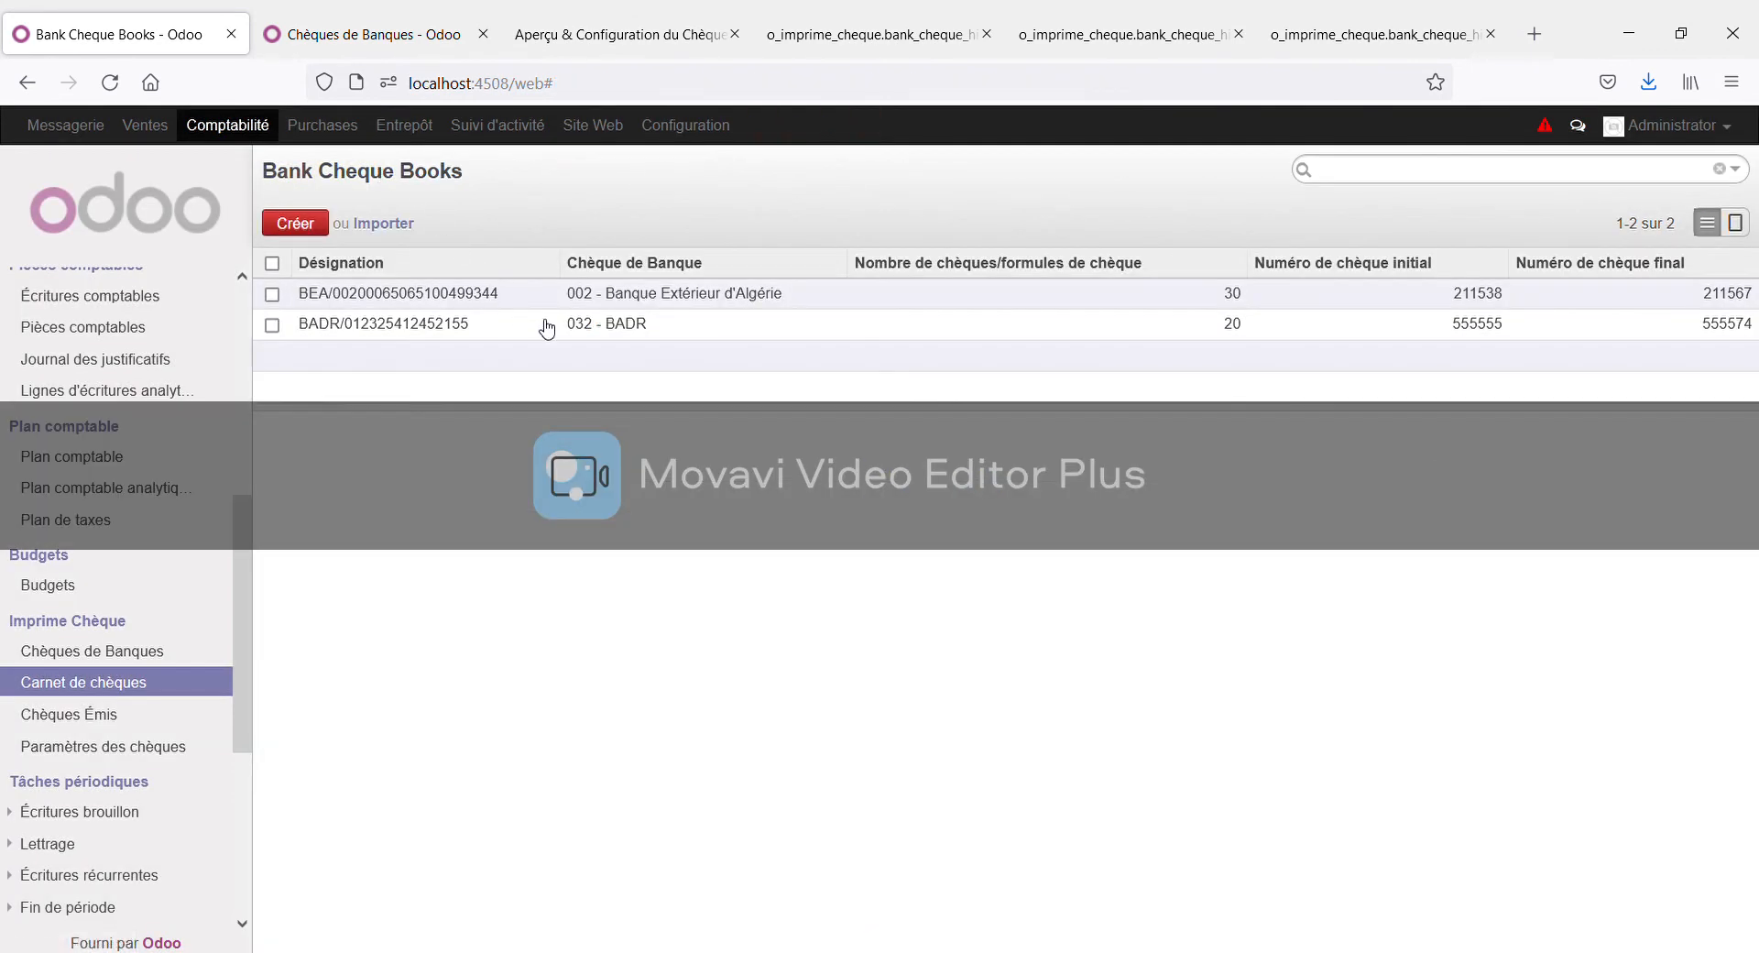
left_click(634, 329)
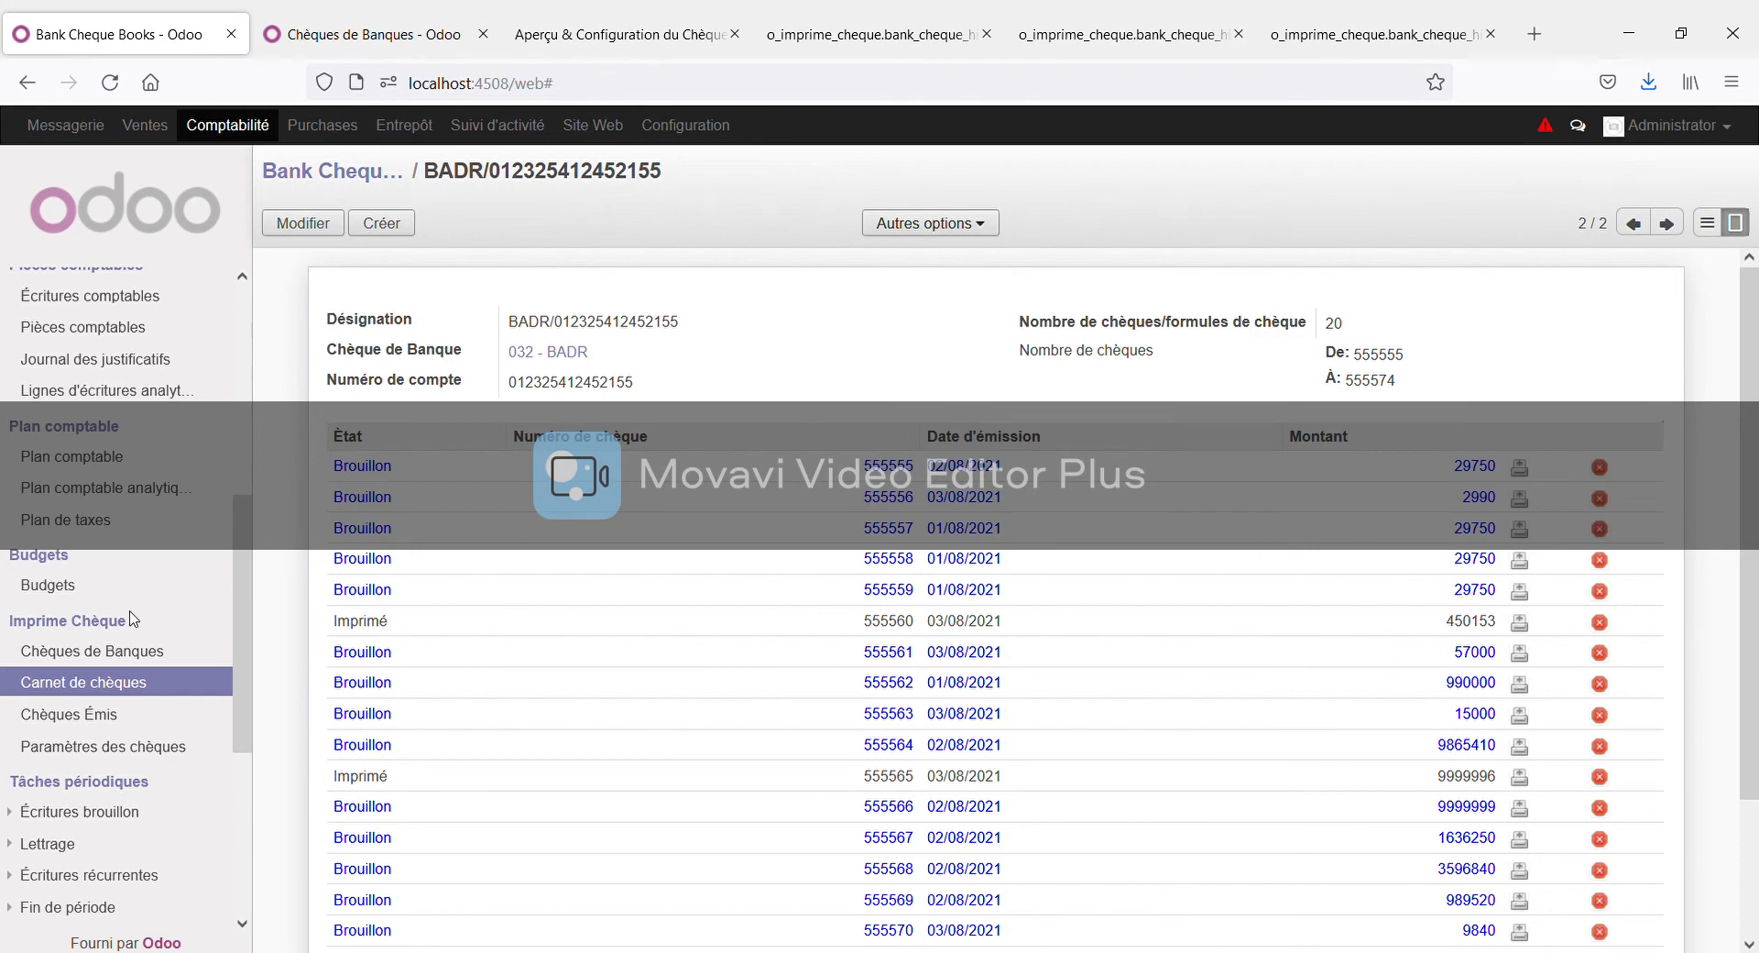
left_click(1511, 595)
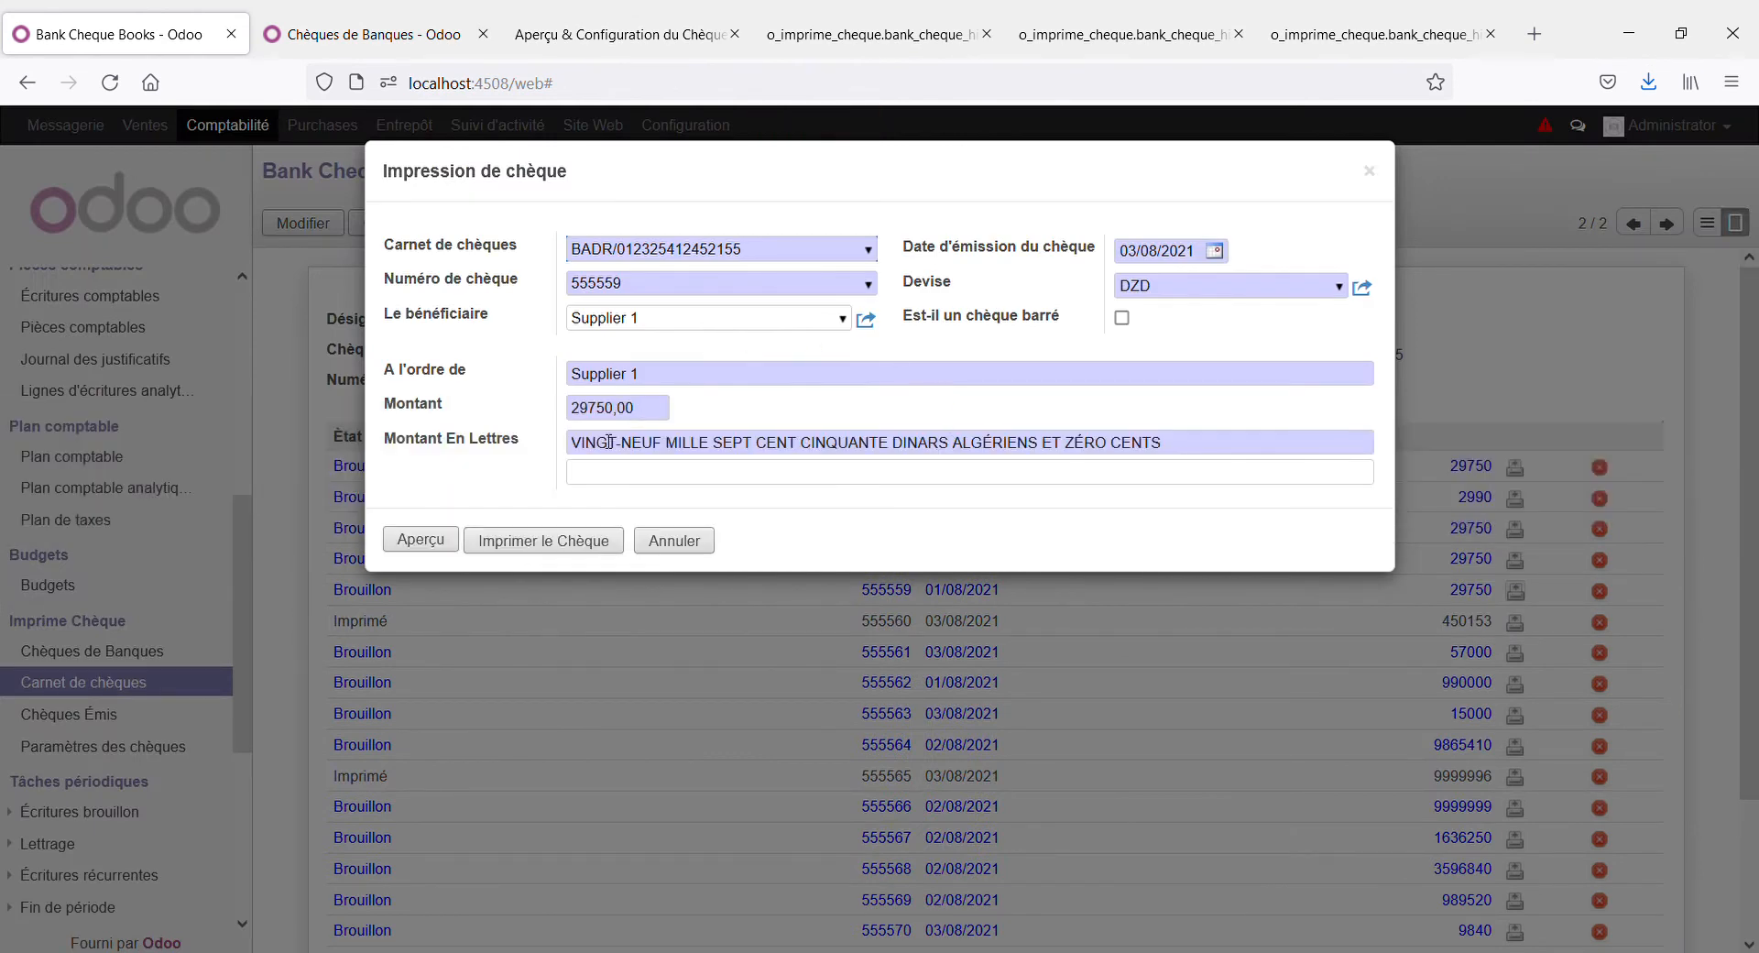
Check the cheque's amount, payee and number in the print form and mark it as crossed (Est-il un chèque barré).
double_click(604, 412)
left_click_drag(644, 378, 512, 380)
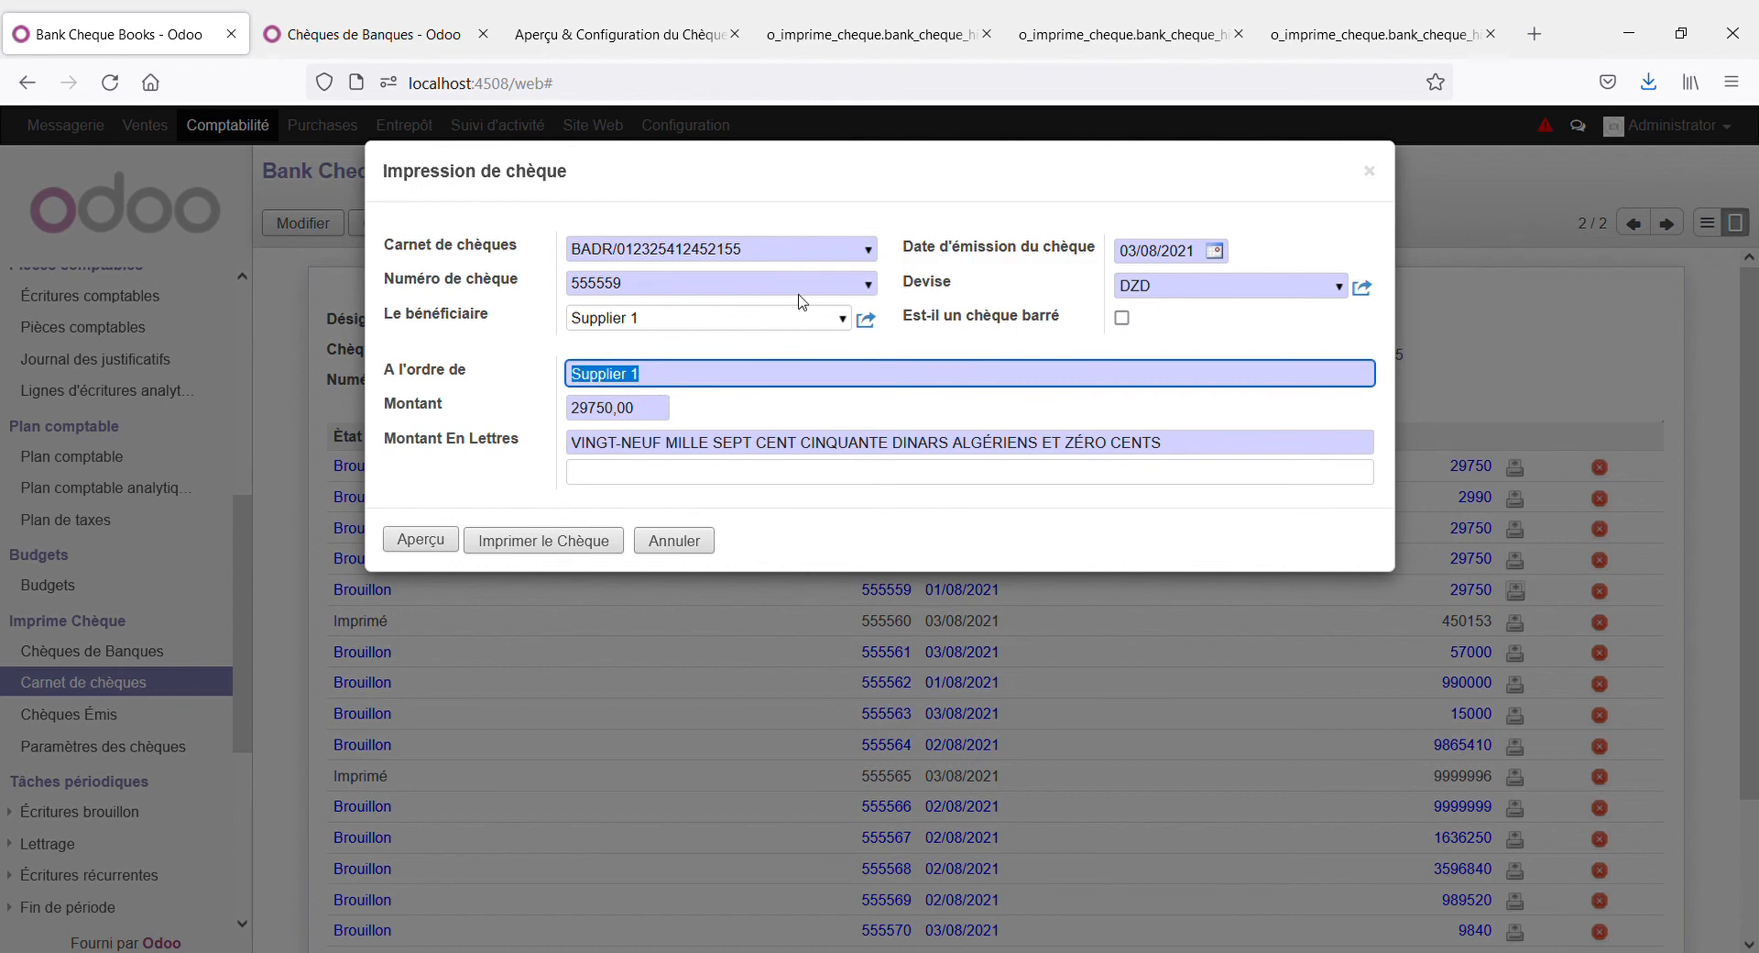
double_click(667, 292)
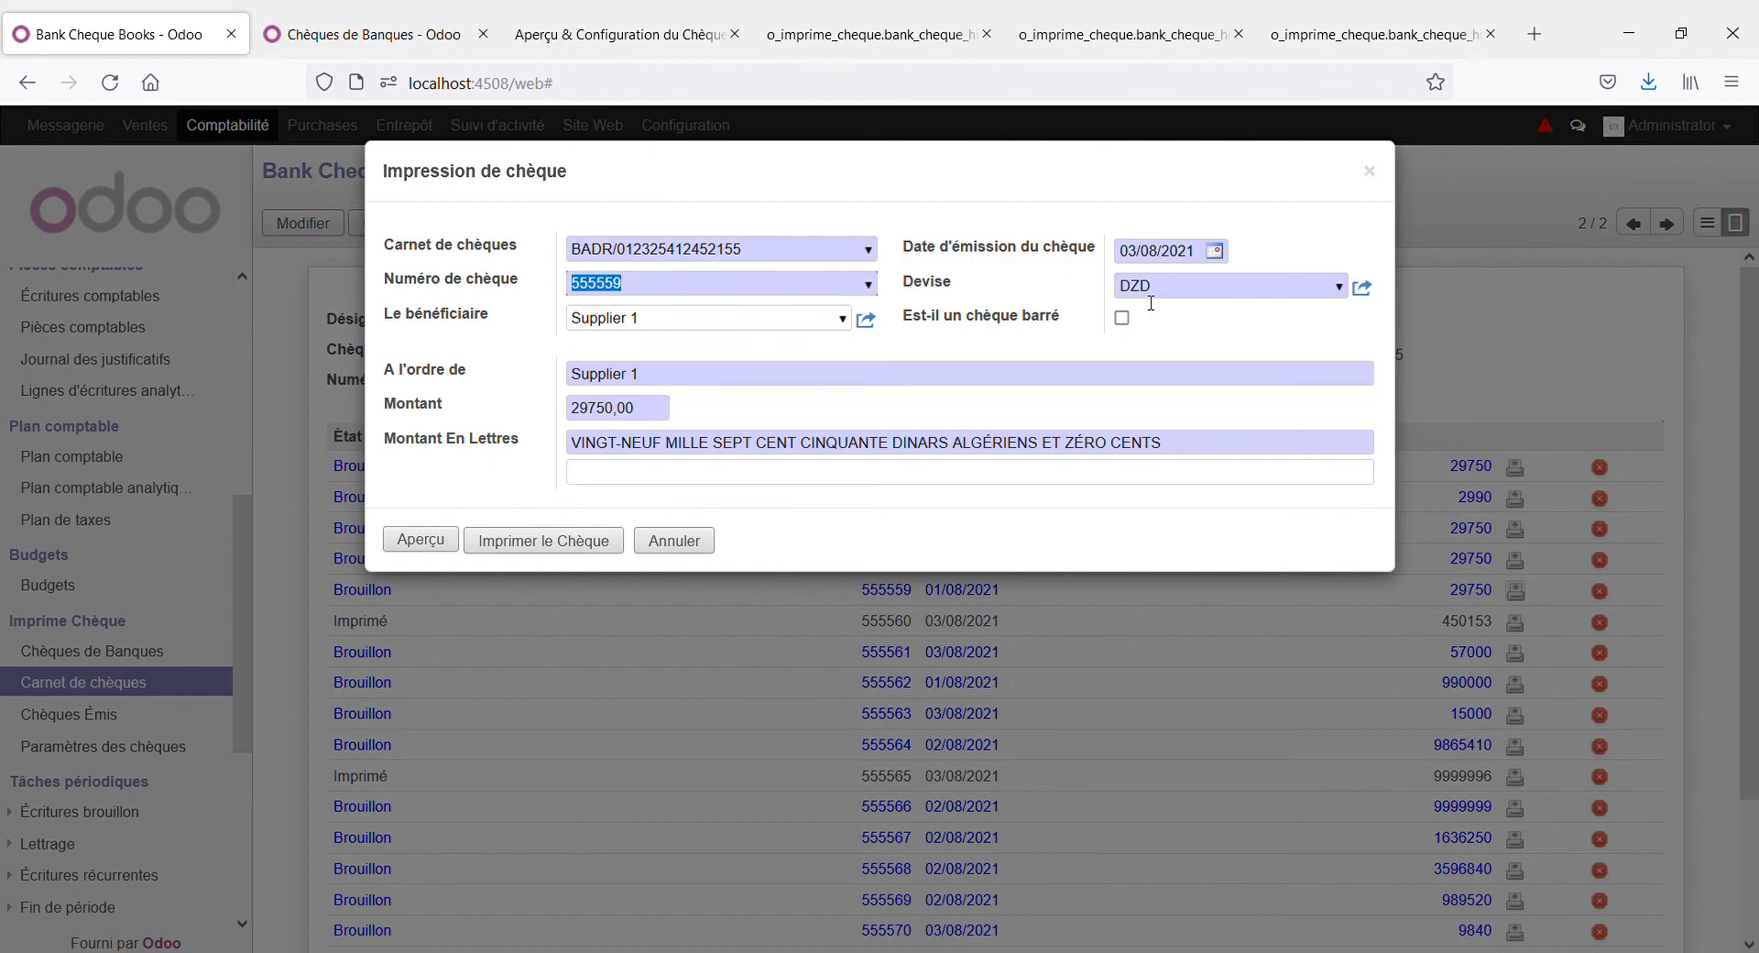
left_click(1121, 318)
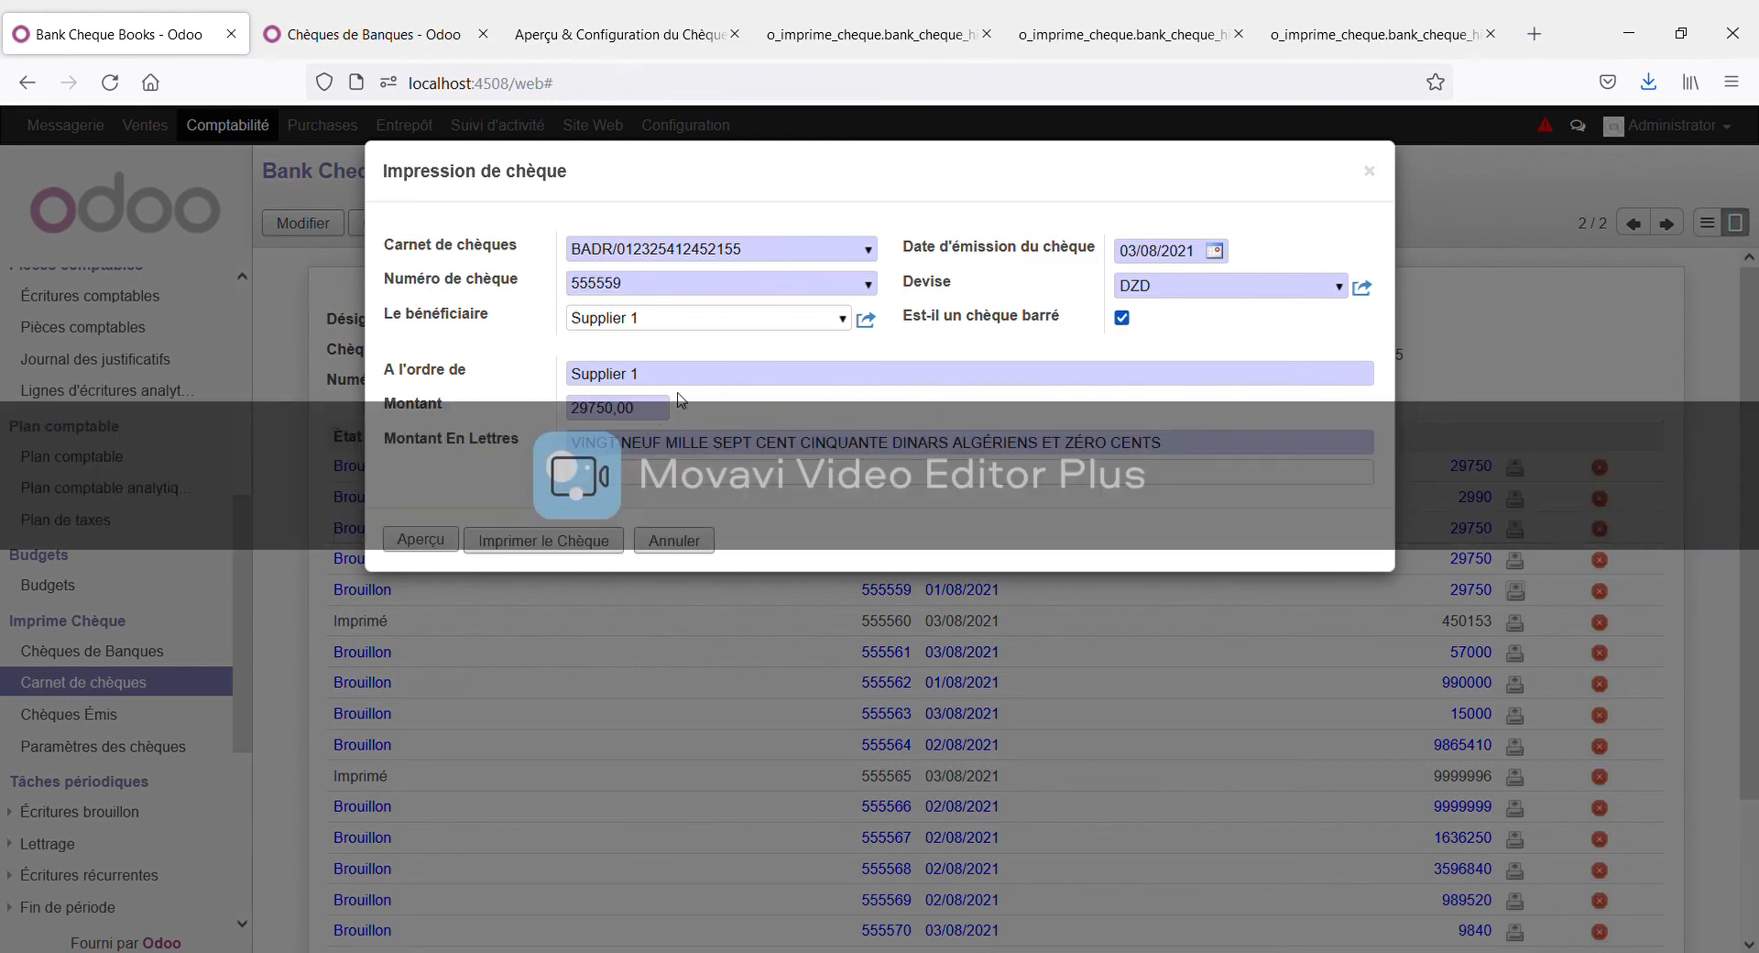
Set the cheque's amount to 298800,00 and refresh the amount in words.
left_click(608, 408)
key("BackSpace")
key("BackSpace")
left_click(893, 480)
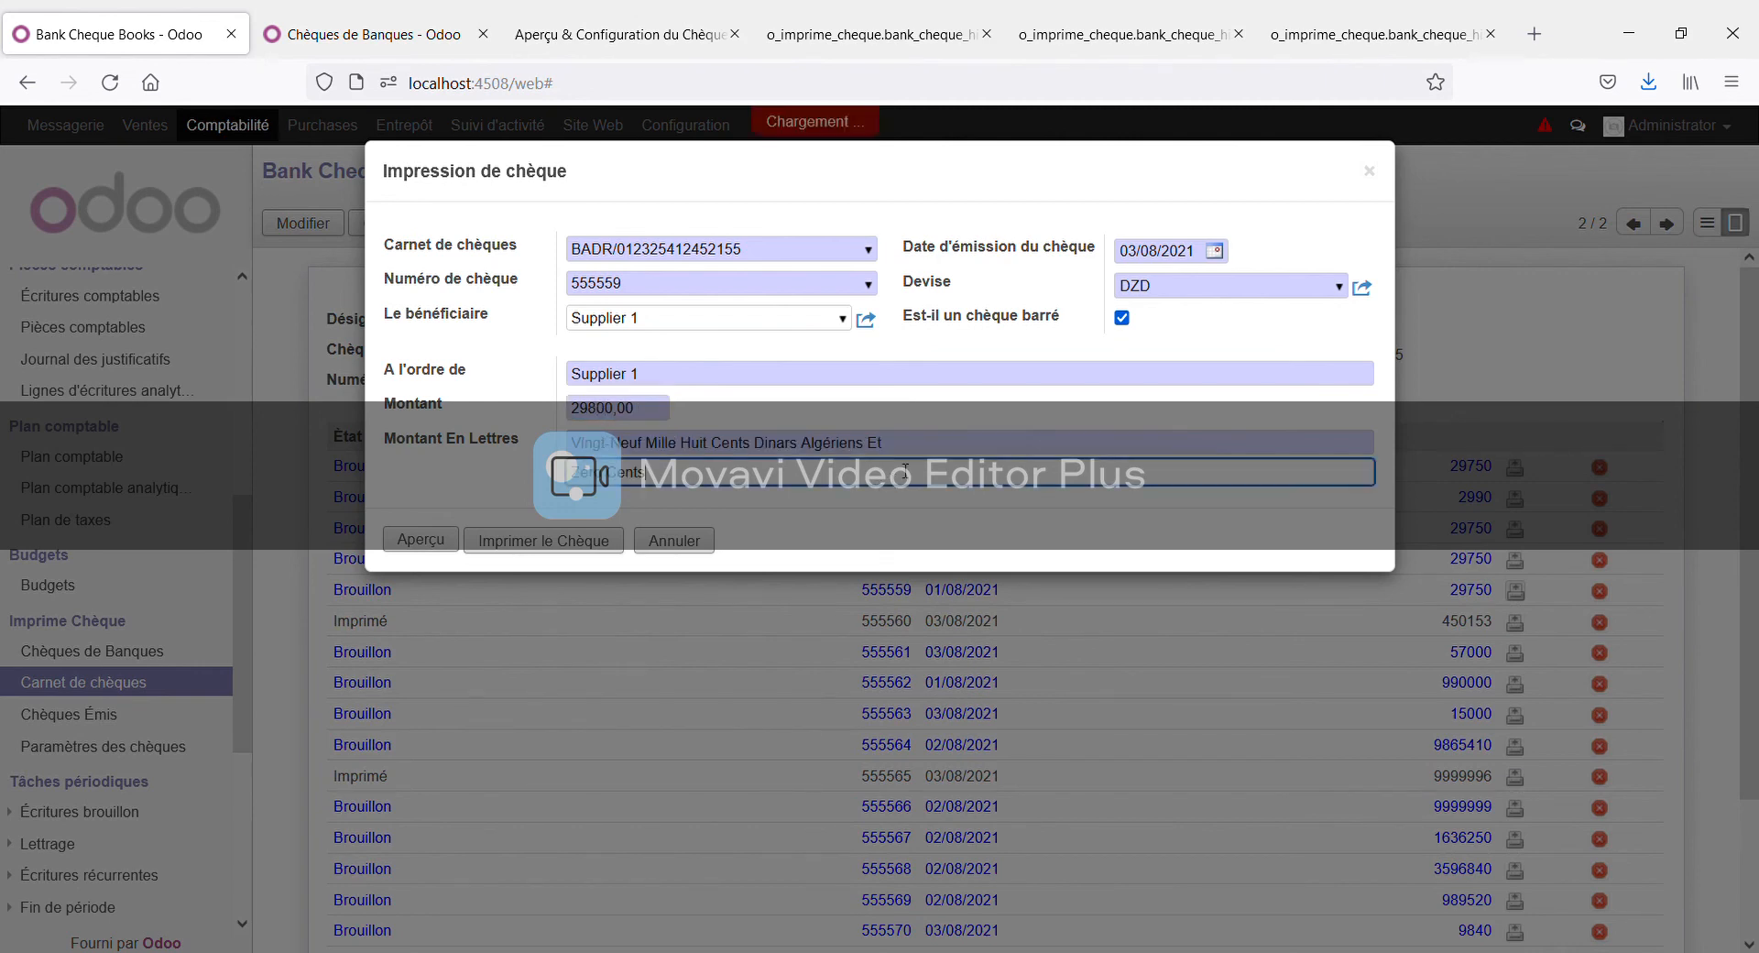
left_click(598, 417)
type("8")
left_click(850, 444)
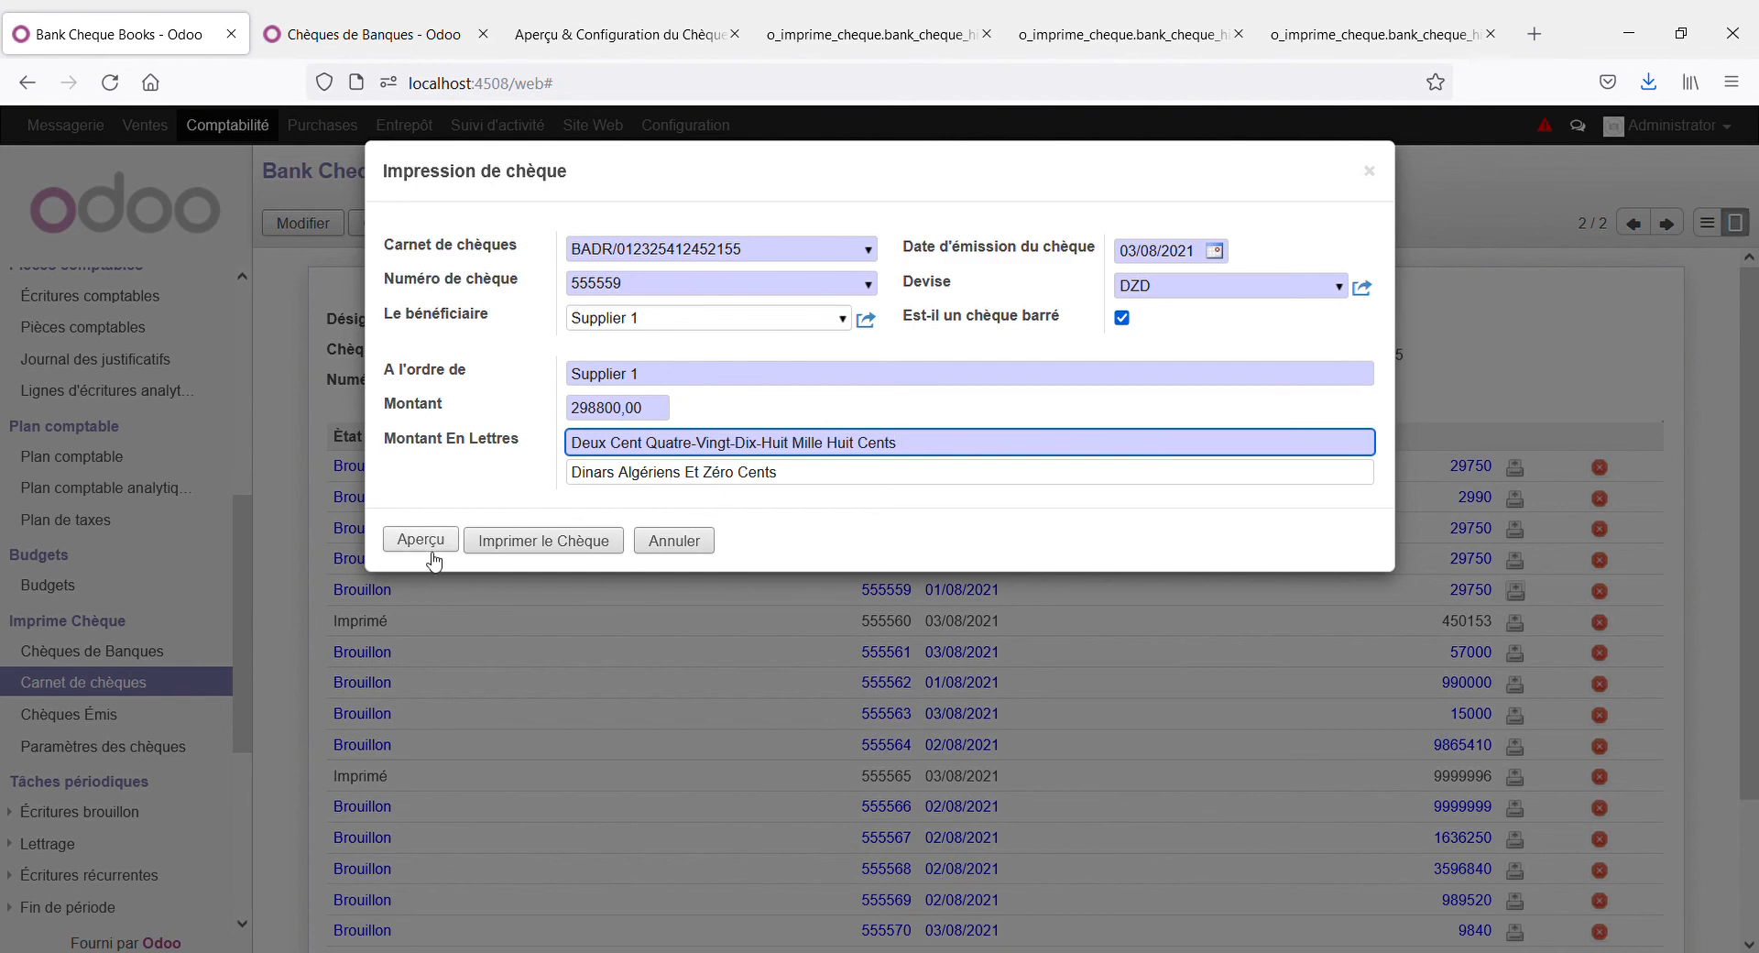
Close the print-configuration page and the three old PDF reports, and generate the PDF preview (Aperçu) of the BADR cheque.
left_click(735, 34)
left_click(735, 34)
left_click(735, 34)
left_click(734, 34)
left_click(424, 542)
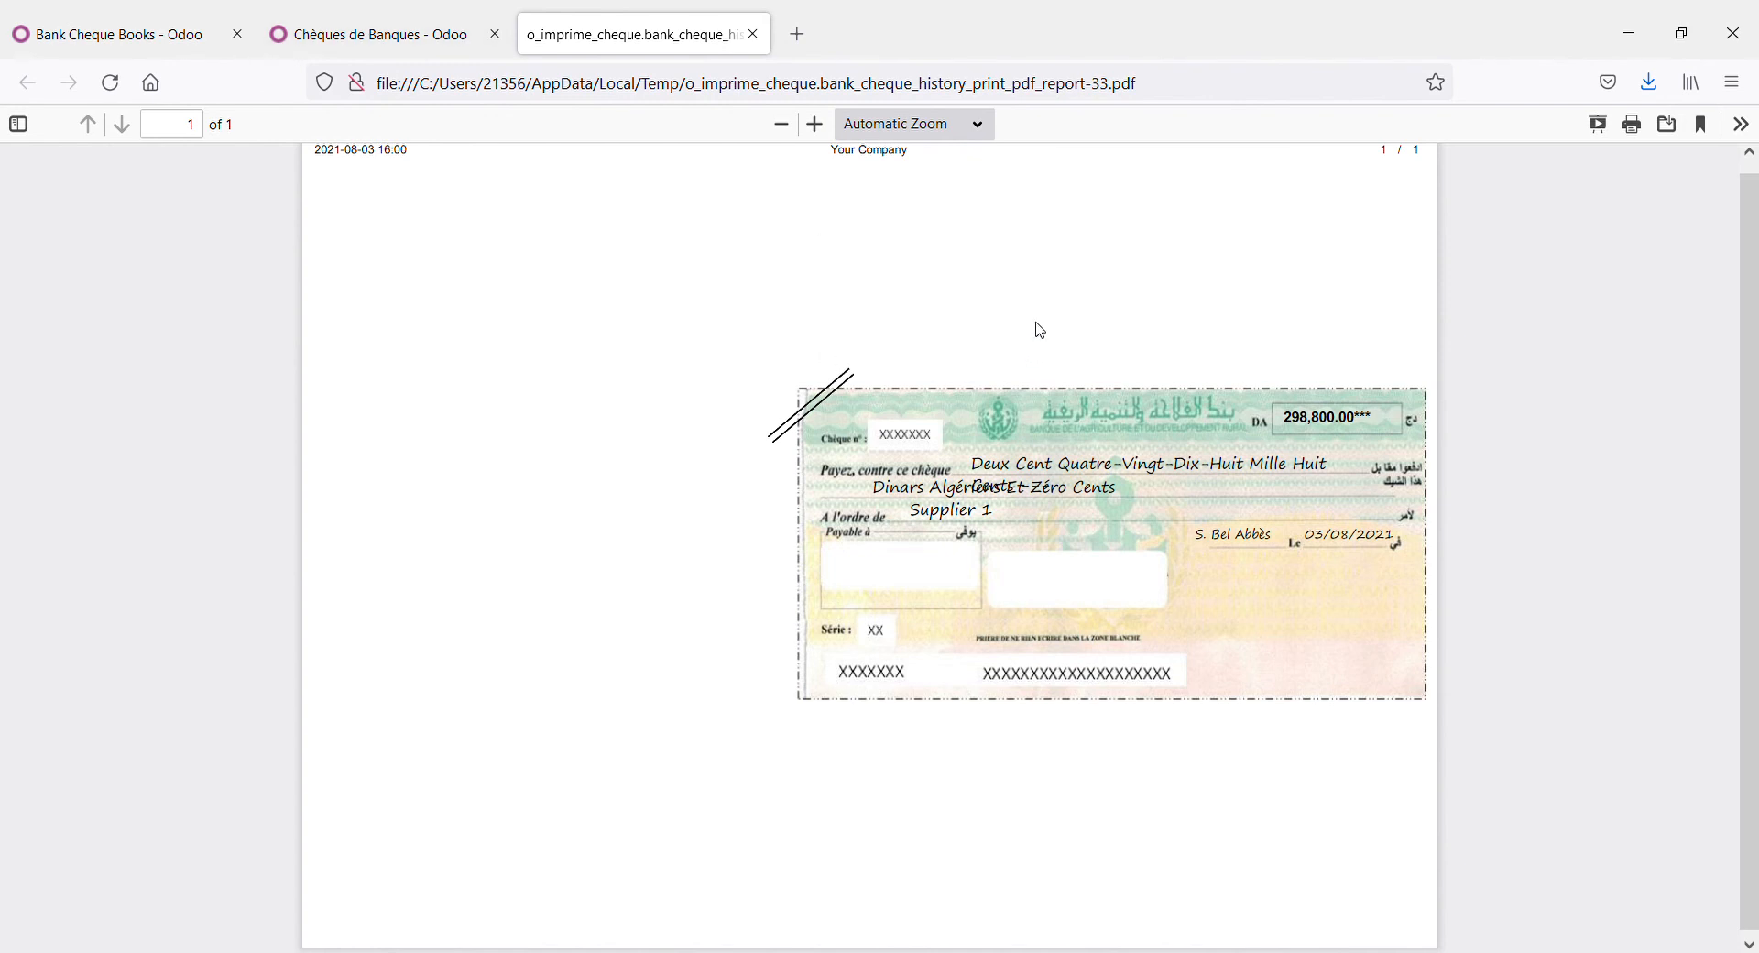
left_click(333, 40)
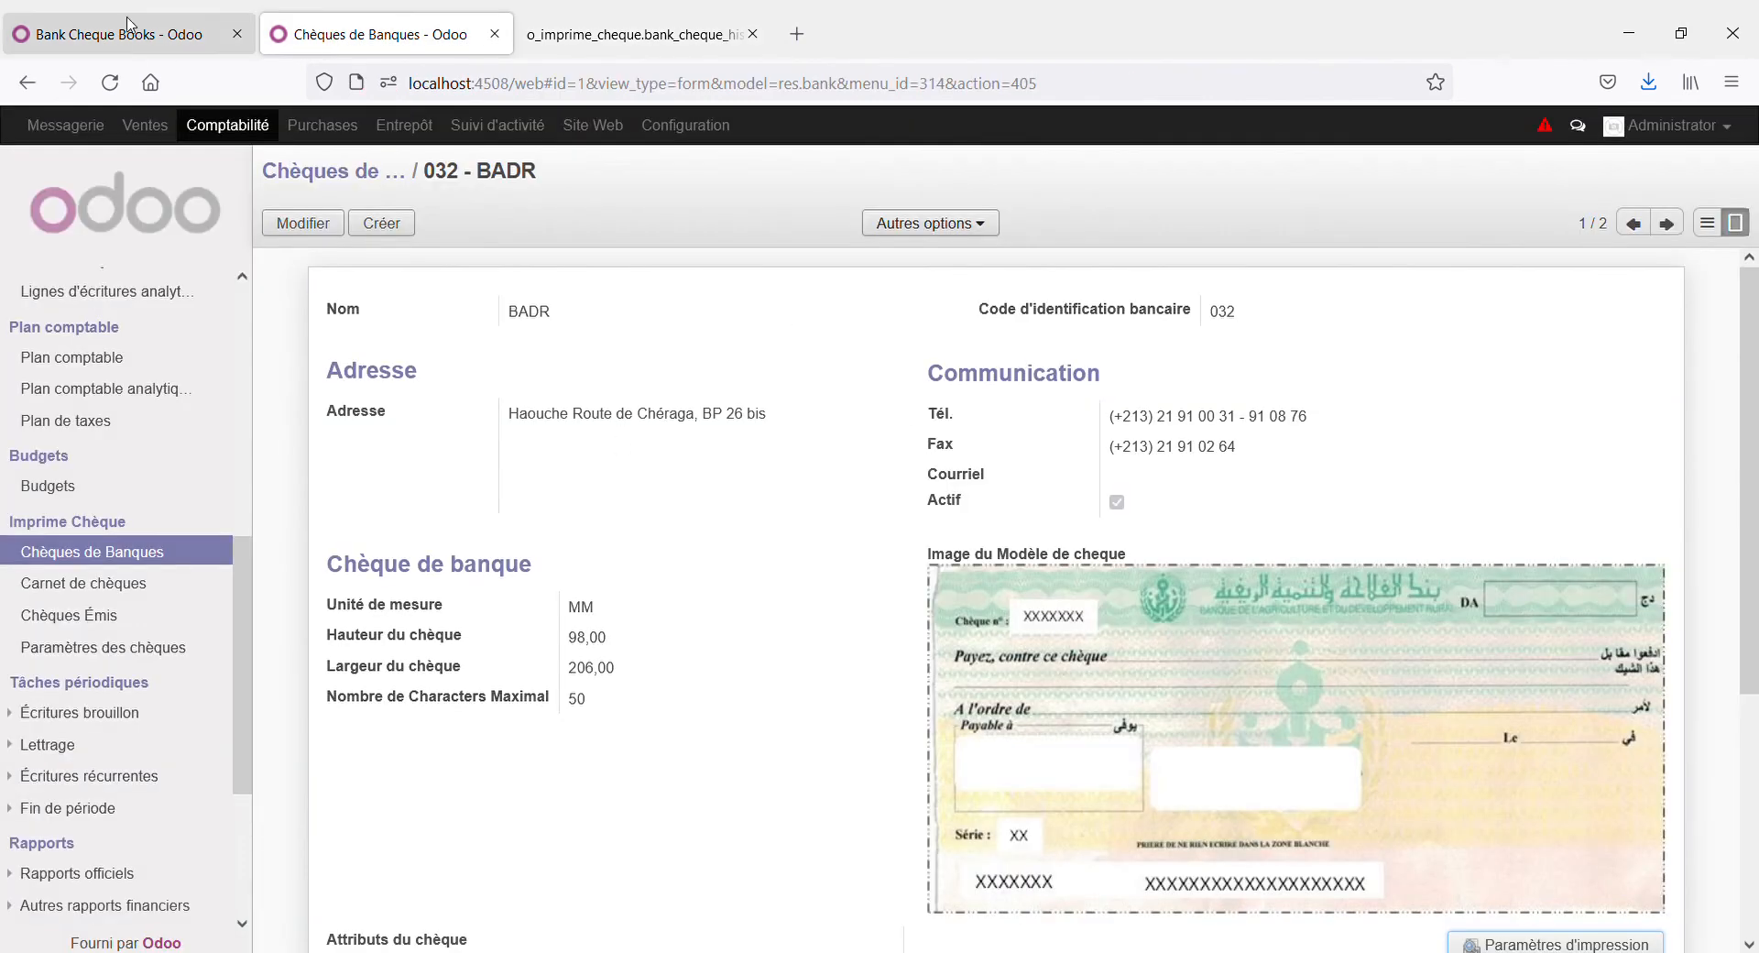